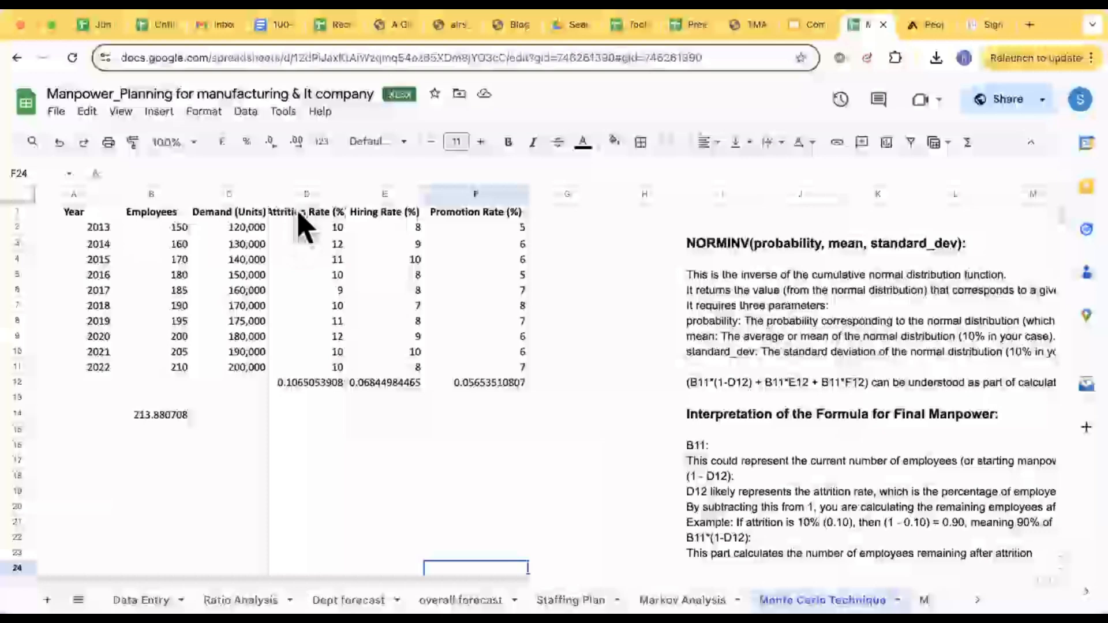
- Review the employee, demand, attrition, hiring and promotion columns, and inspect the attrition simulation formula in D12
{"action": "left_click_drag", "start_coordinate": [237, 217], "coordinate": [516, 373]}
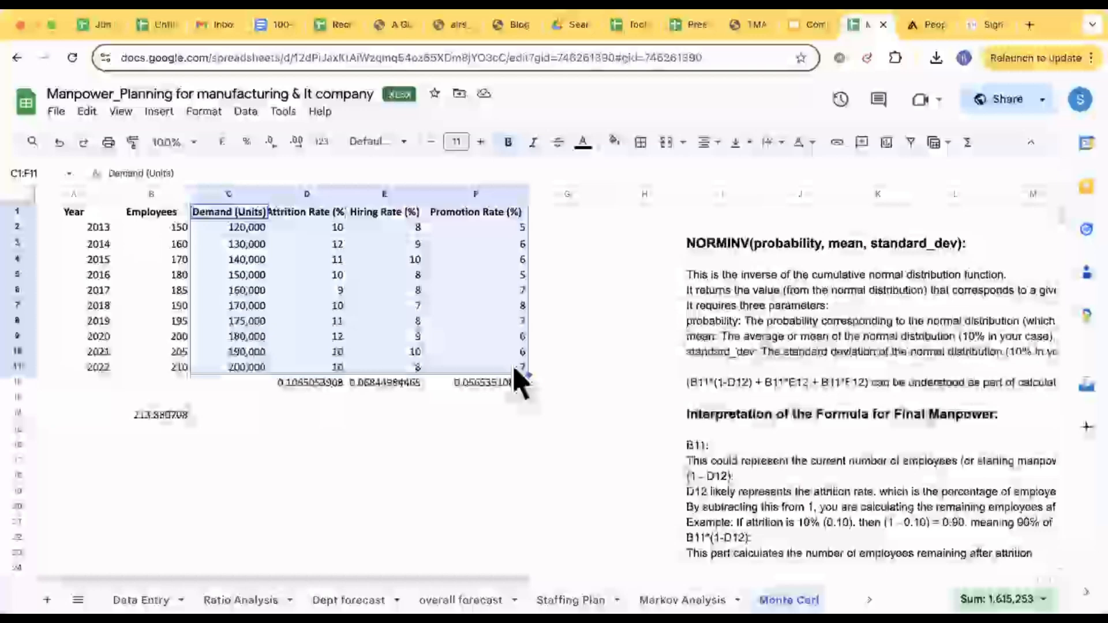
{"action": "left_click_drag", "start_coordinate": [170, 214], "coordinate": [168, 385]}
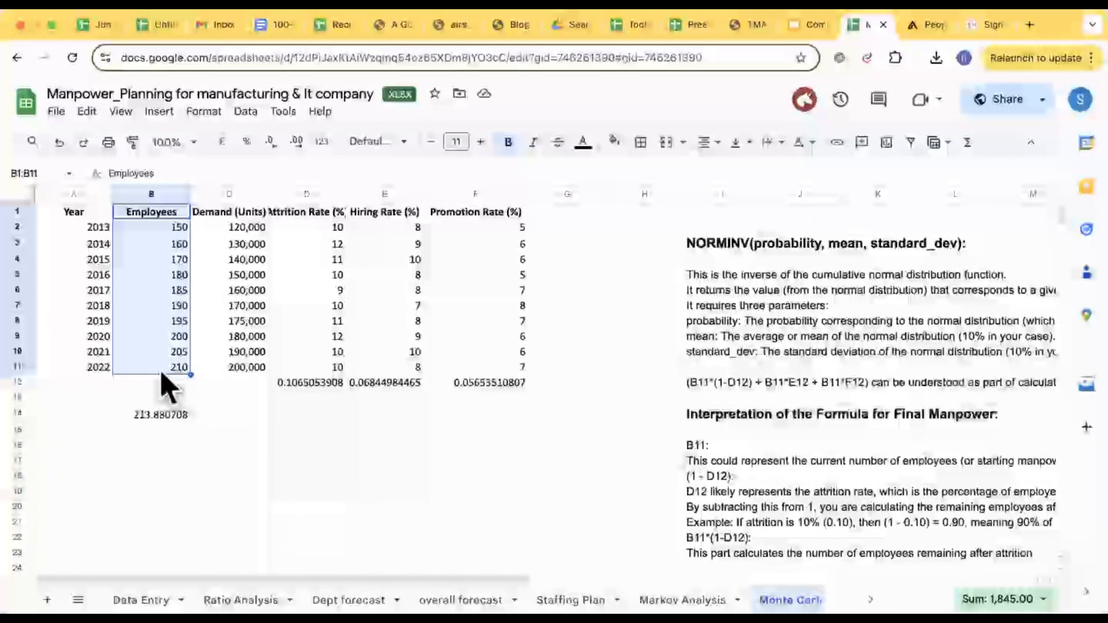
{"action": "left_click", "coordinate": [107, 417]}
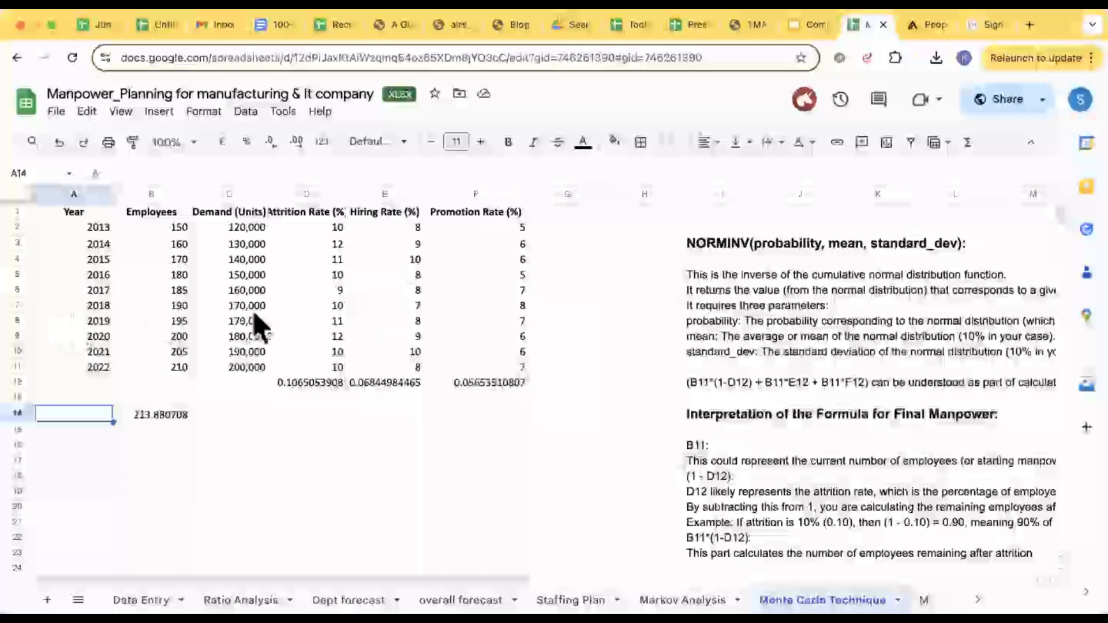
{"action": "left_click_drag", "start_coordinate": [306, 213], "coordinate": [491, 372]}
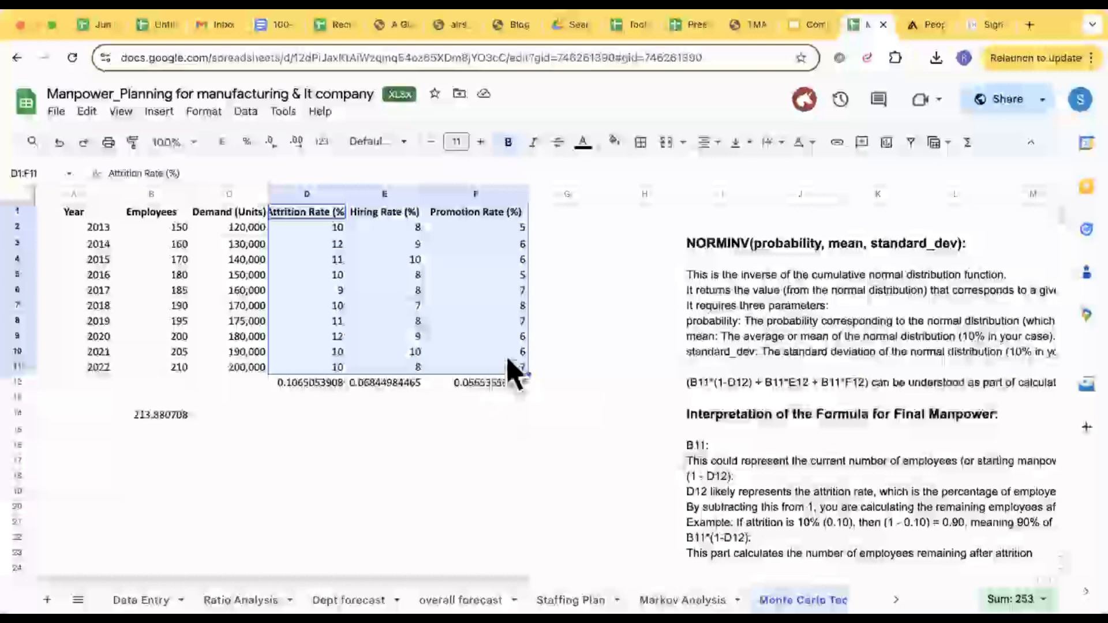
{"action": "left_click", "coordinate": [583, 339]}
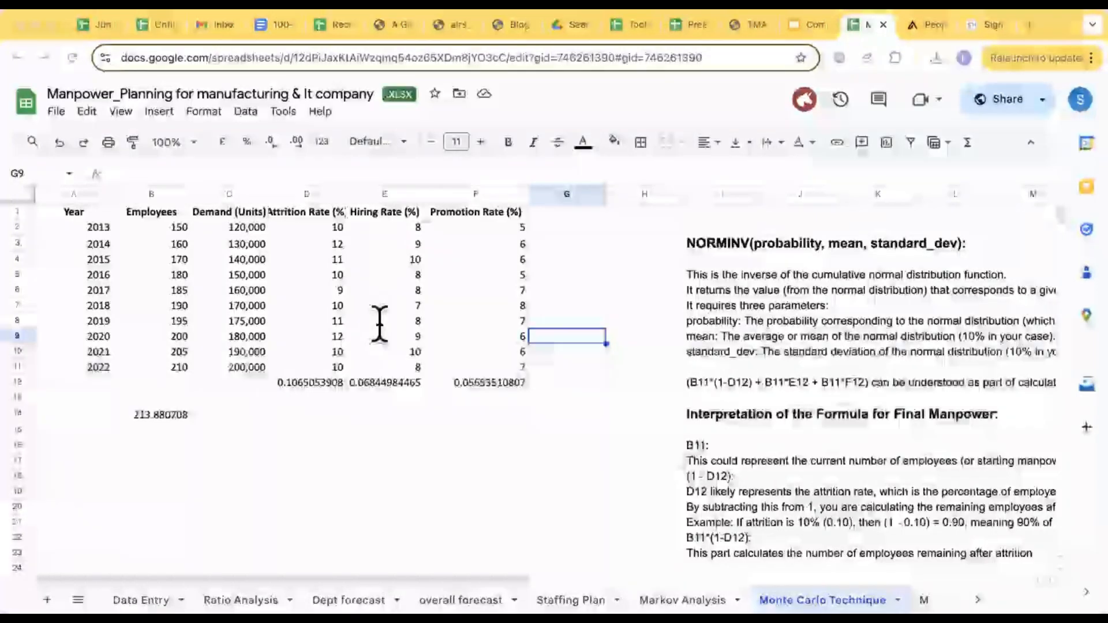
{"action": "left_click", "coordinate": [328, 371]}
{"action": "left_click", "coordinate": [327, 386]}
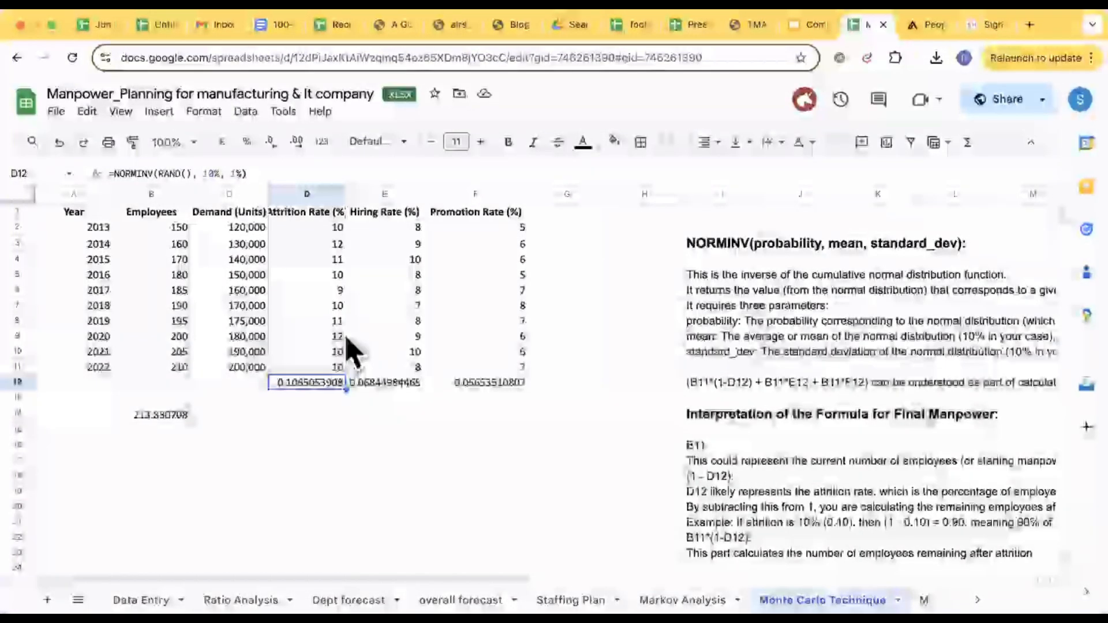
- Add the labels "1) mean" in D16 and "2) Norm dist" in D17
{"action": "scroll", "coordinate": [349, 352], "scroll_direction": "down", "scroll_amount": 3}
{"action": "left_click", "coordinate": [314, 359]}
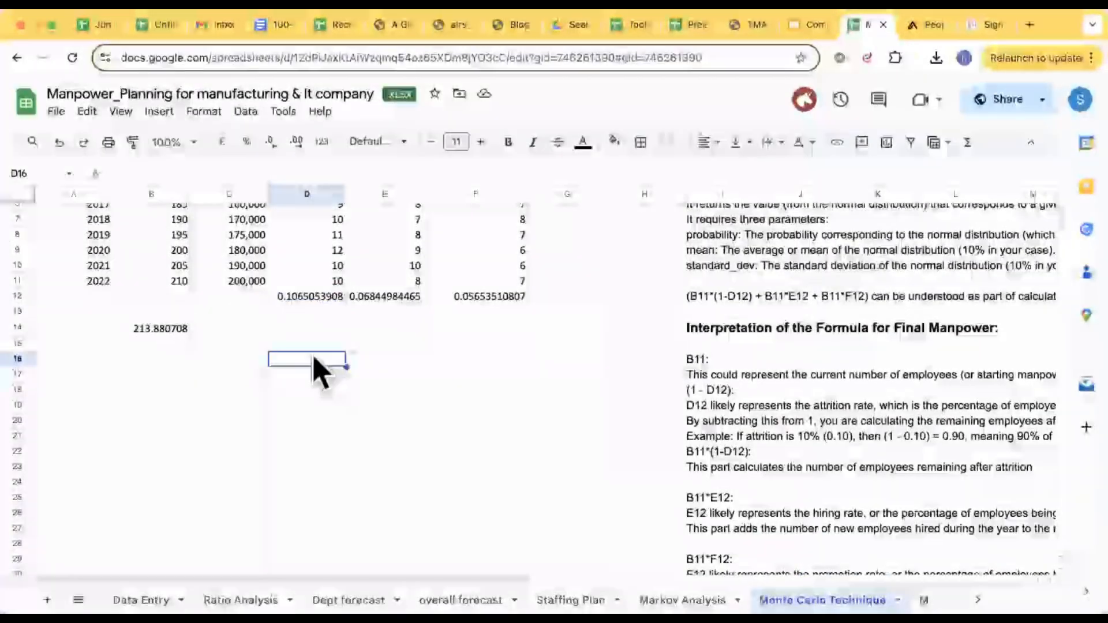
{"action": "type", "text": "1) mean"}
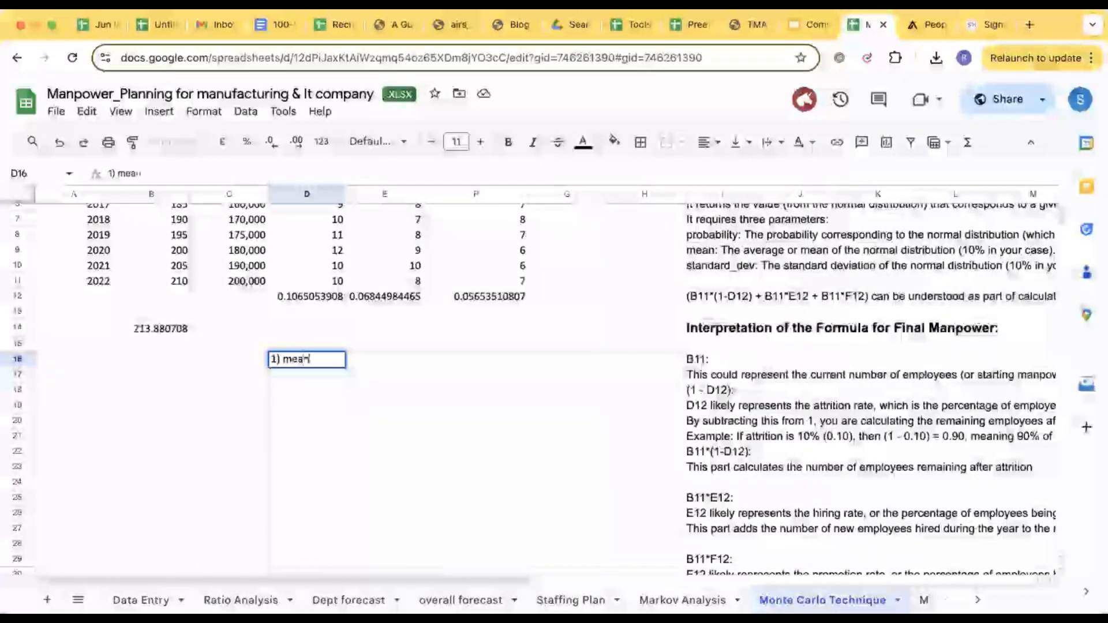
{"action": "key", "text": "Return"}
{"action": "type", "text": "2"}
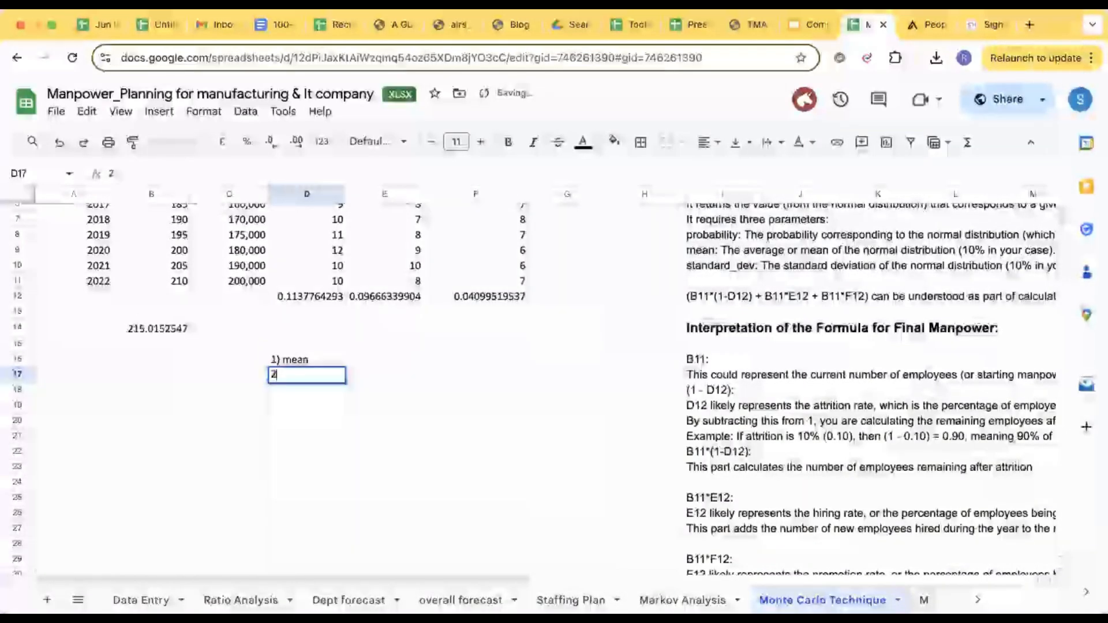
{"action": "type", "text": ") Nu"}
{"action": "type", "text": "rm dis"}
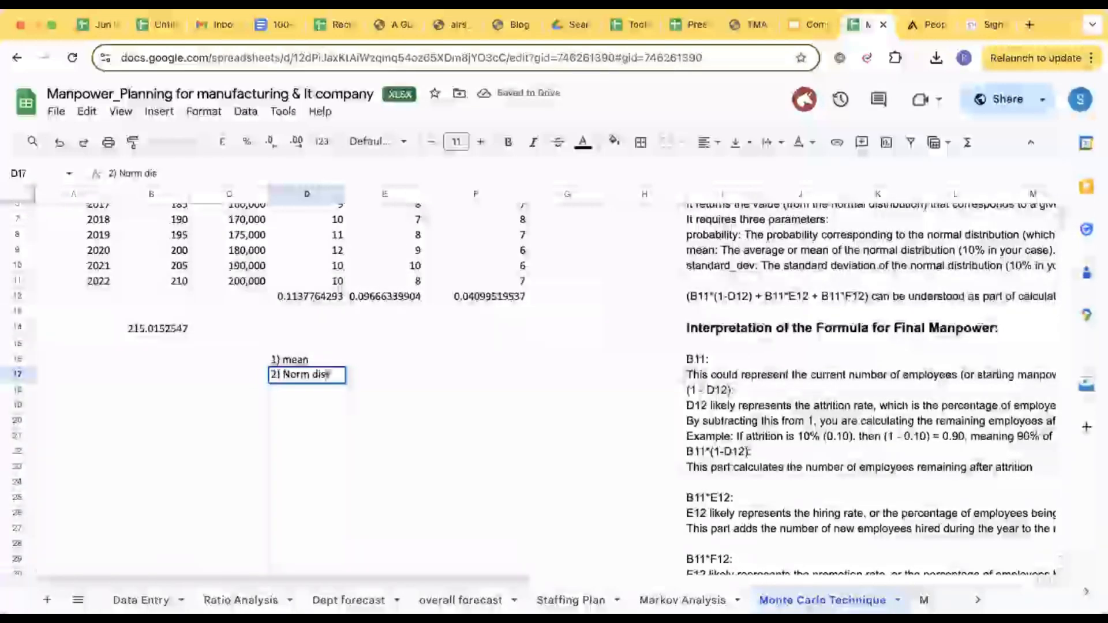
{"action": "type", "text": "t"}
- Calculate the average of the attrition rates D2:D11 in E16 and enter 10 in F16
{"action": "left_click", "coordinate": [378, 359]}
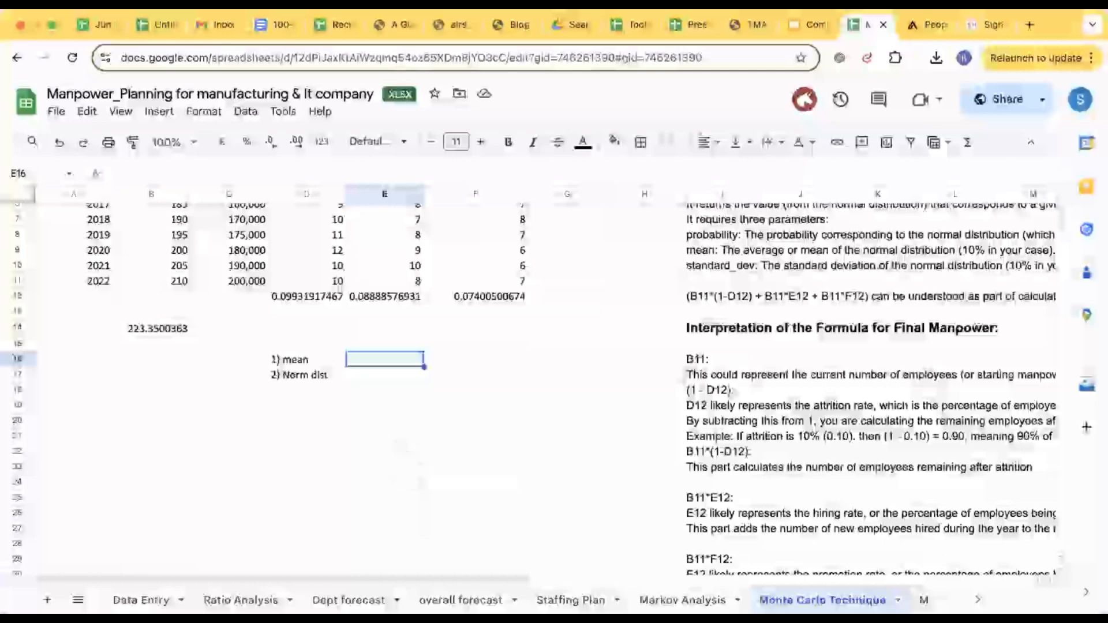
{"action": "type", "text": "=AVERAGE("}
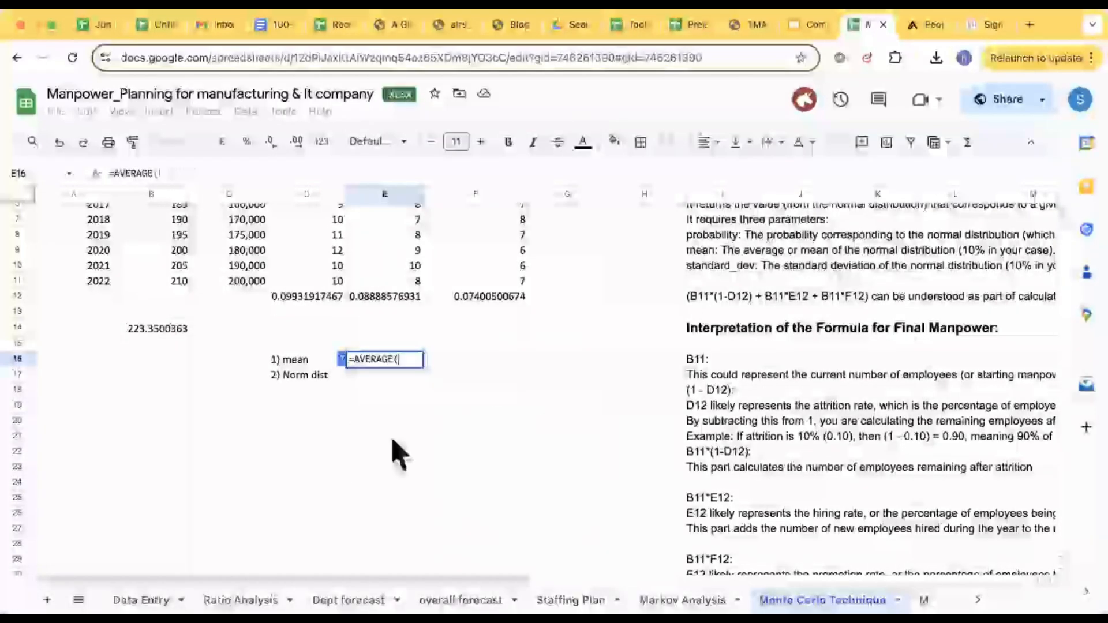
{"action": "scroll", "coordinate": [407, 413], "scroll_direction": "up", "scroll_amount": 3}
{"action": "left_click_drag", "start_coordinate": [320, 227], "coordinate": [326, 386]}
{"action": "key", "text": "Return"}
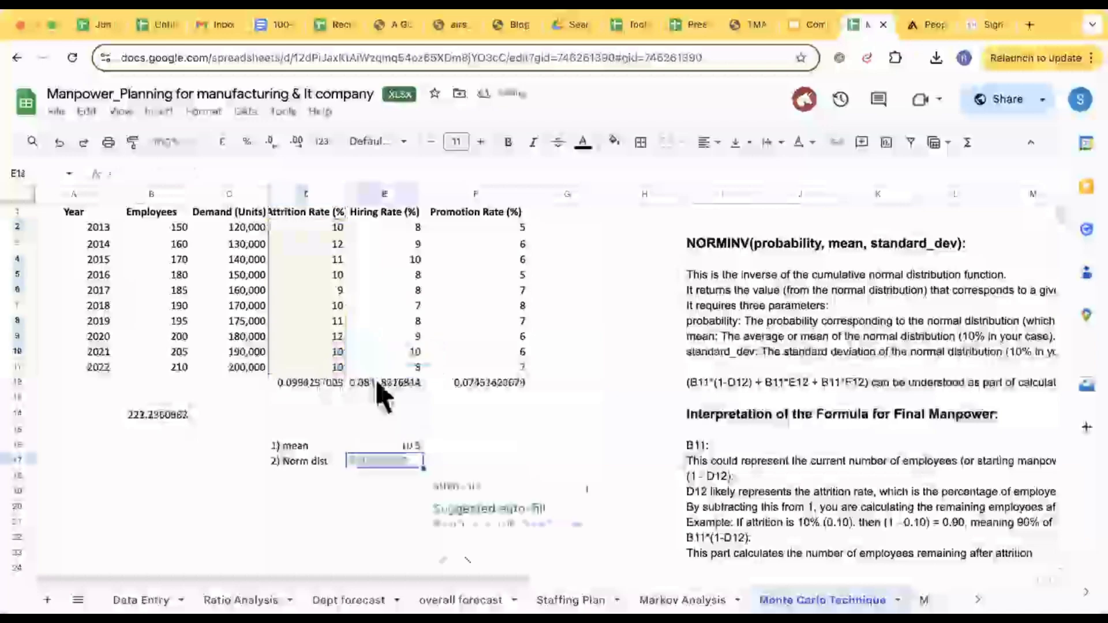
{"action": "scroll", "coordinate": [404, 386], "scroll_direction": "down", "scroll_amount": 2}
{"action": "left_click", "coordinate": [404, 364]}
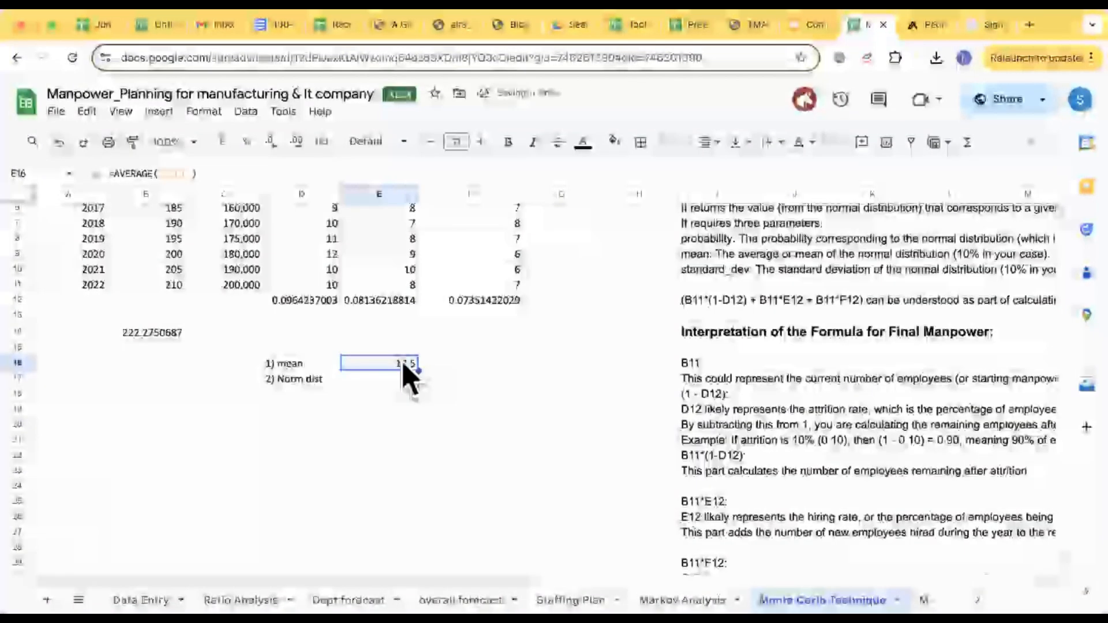
{"action": "left_click", "coordinate": [445, 367]}
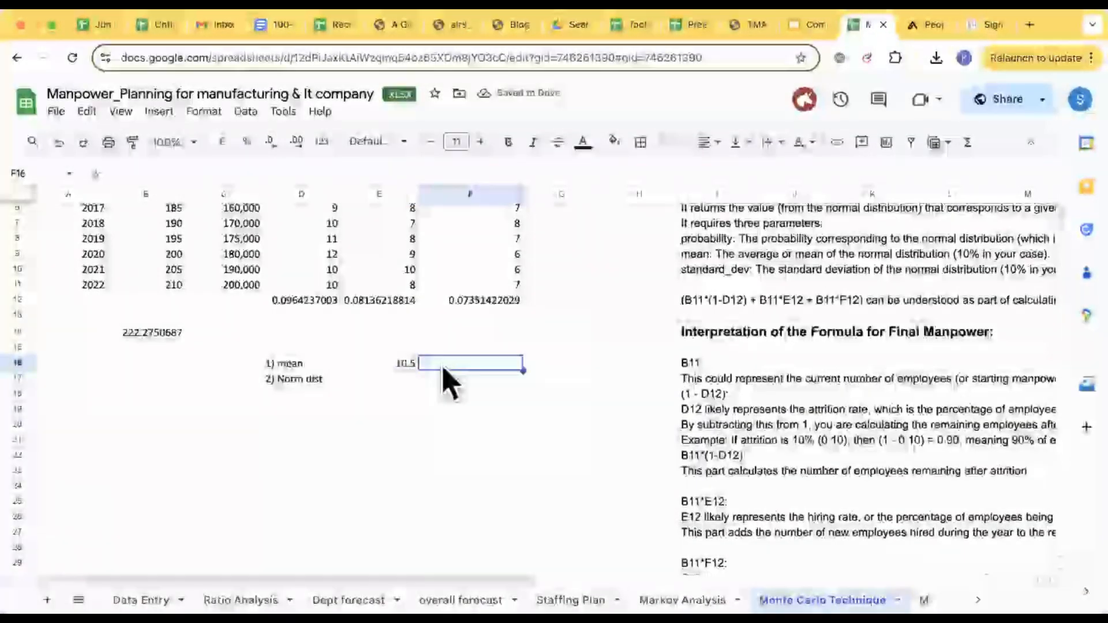
- Try a NORM.DIST formula over the attrition rates in E17, beside the "2) Norm dist" label
{"action": "left_click", "coordinate": [401, 382]}
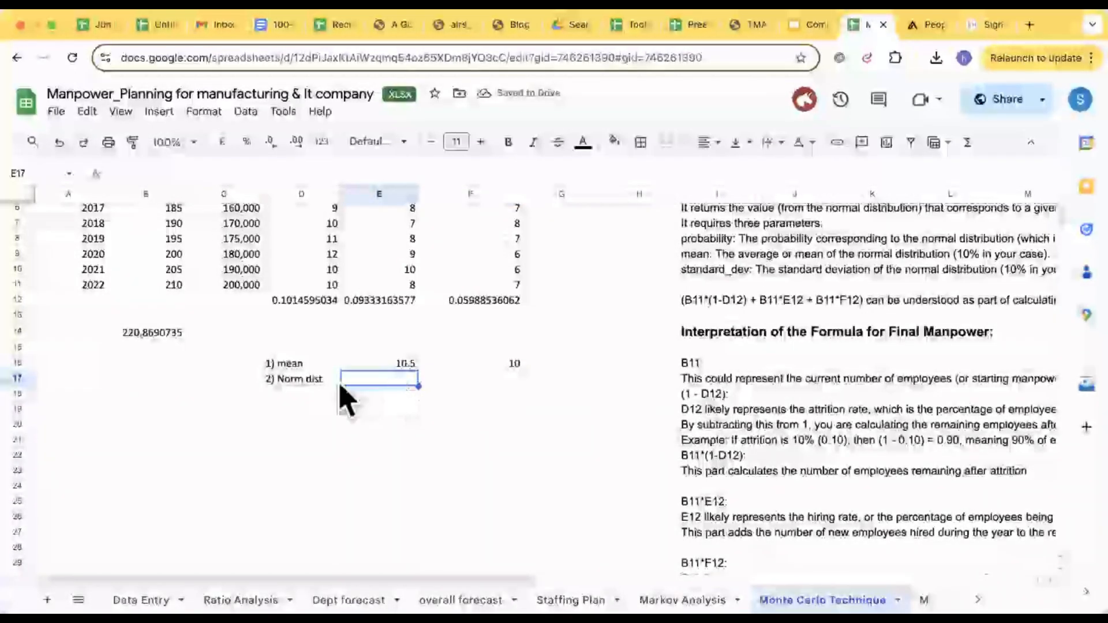
{"action": "type", "text": "=NORM"}
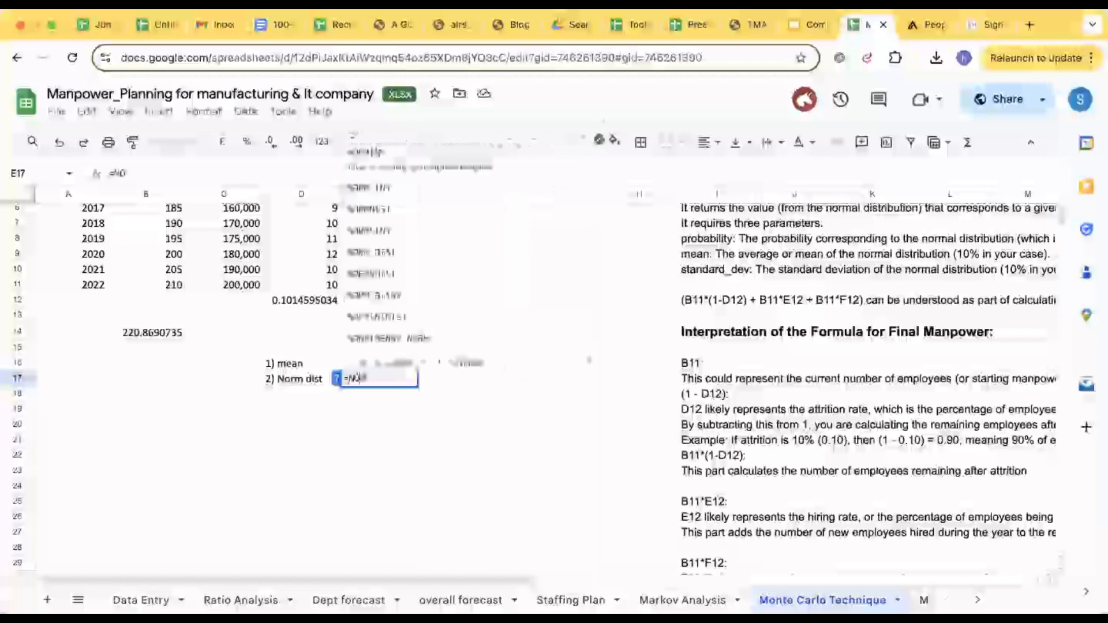
{"action": "left_click", "coordinate": [411, 252]}
{"action": "scroll", "coordinate": [333, 242], "scroll_direction": "up", "scroll_amount": 3}
{"action": "left_click_drag", "start_coordinate": [333, 228], "coordinate": [324, 360]}
{"action": "key", "text": "Return"}
{"action": "scroll", "coordinate": [413, 372], "scroll_direction": "down", "scroll_amount": 3}
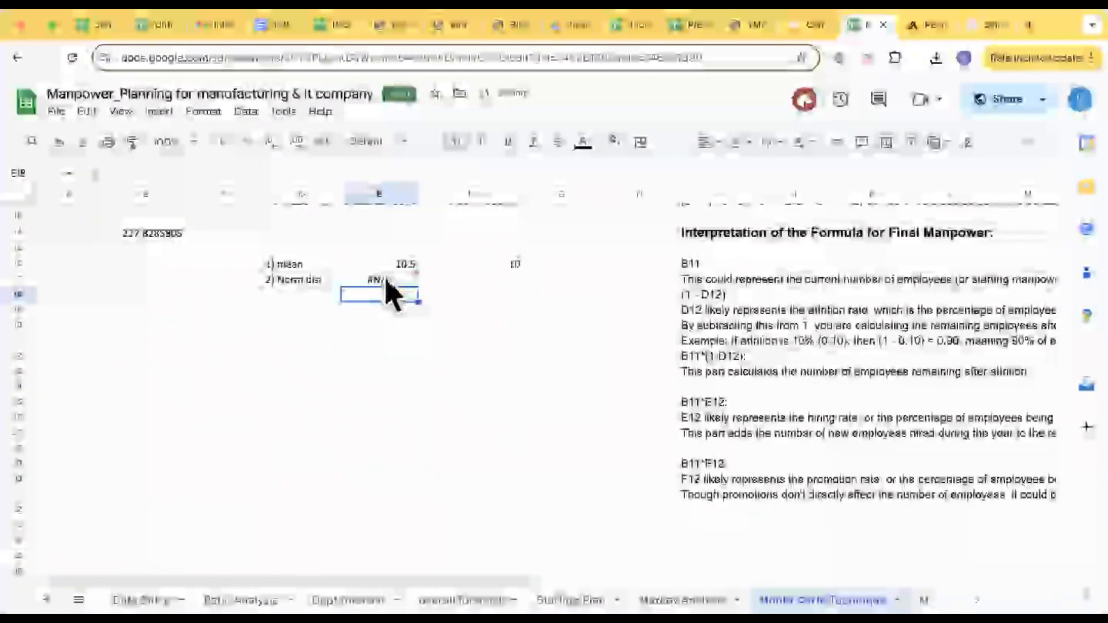
- Try replacing the formula in E17 with NORMDIST over the attrition rates D2:D11
{"action": "left_click", "coordinate": [387, 284]}
{"action": "scroll", "coordinate": [330, 360], "scroll_direction": "up", "scroll_amount": 3}
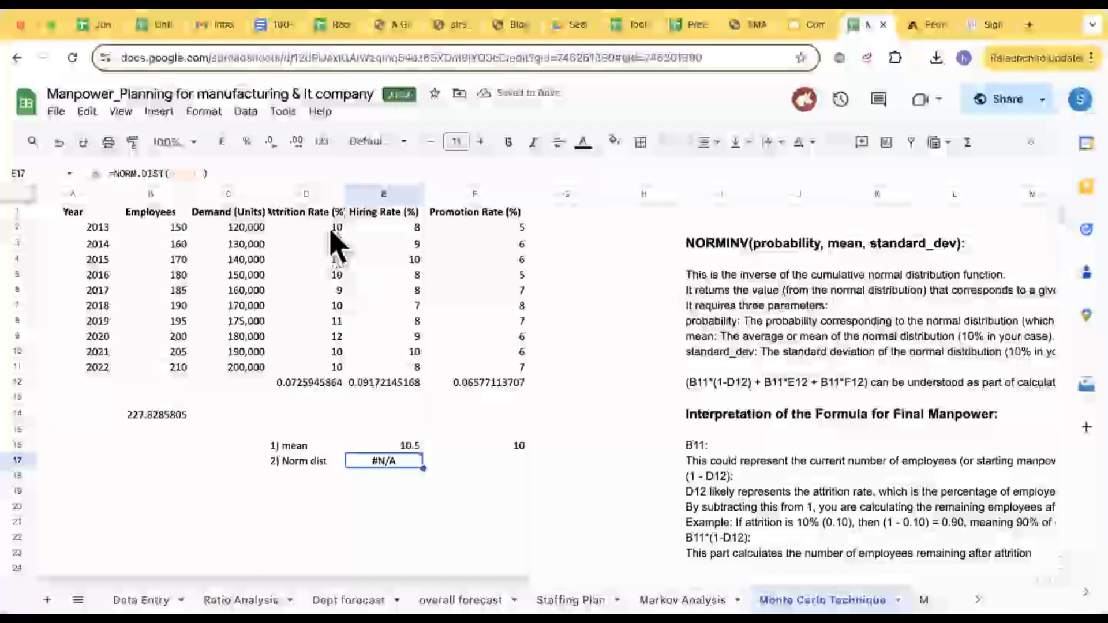
{"action": "scroll", "coordinate": [336, 314], "scroll_direction": "down", "scroll_amount": 2}
{"action": "type", "text": "=NORM"}
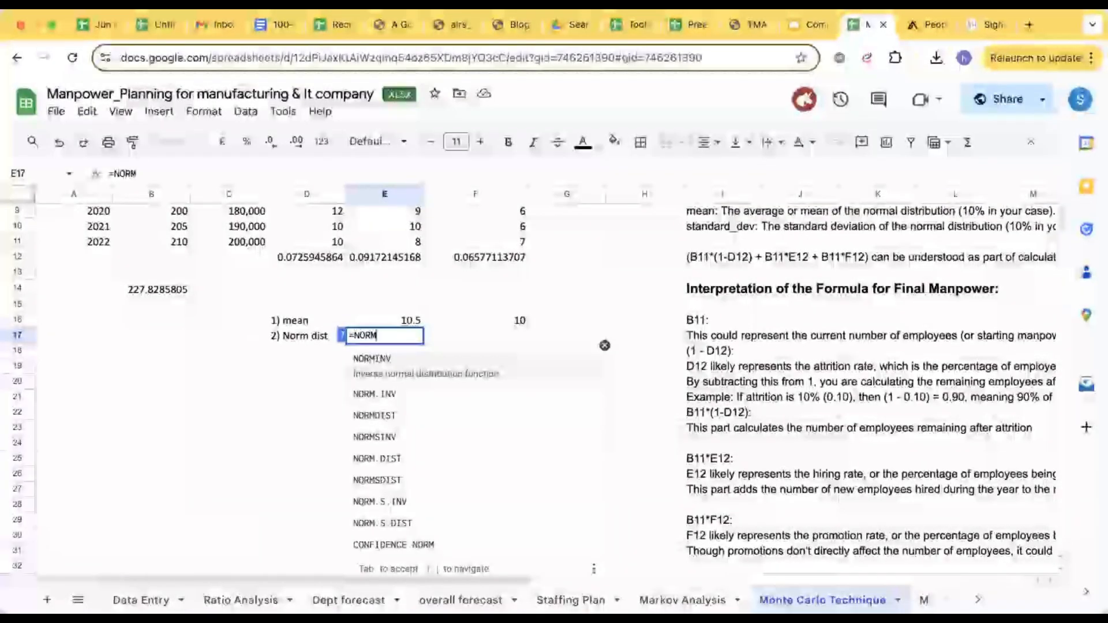
{"action": "left_click", "coordinate": [370, 414]}
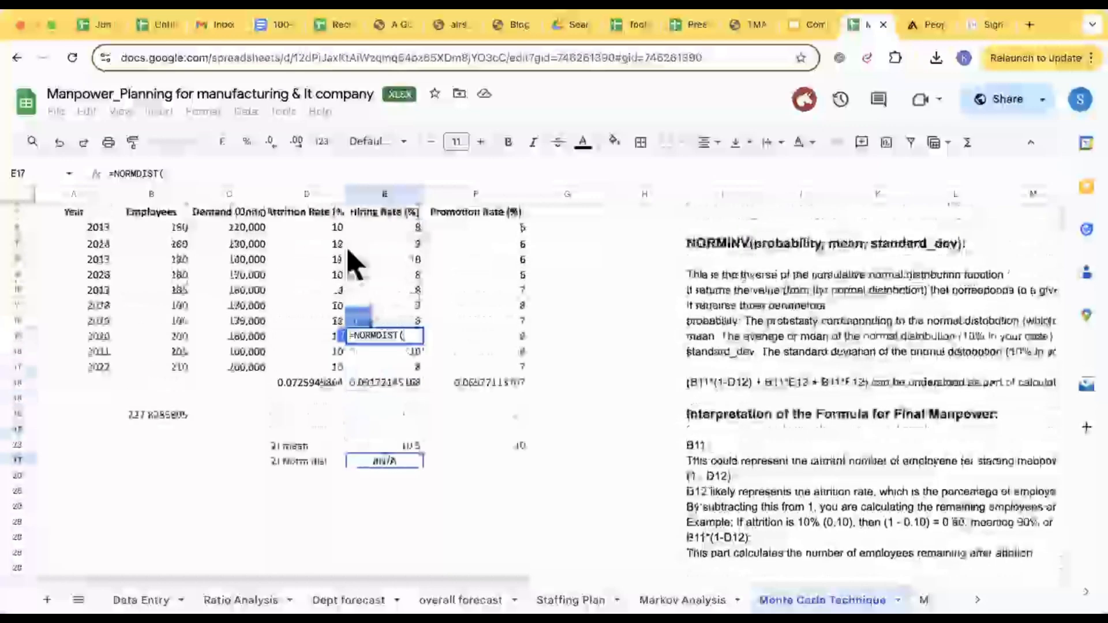
{"action": "left_click_drag", "start_coordinate": [338, 228], "coordinate": [326, 367]}
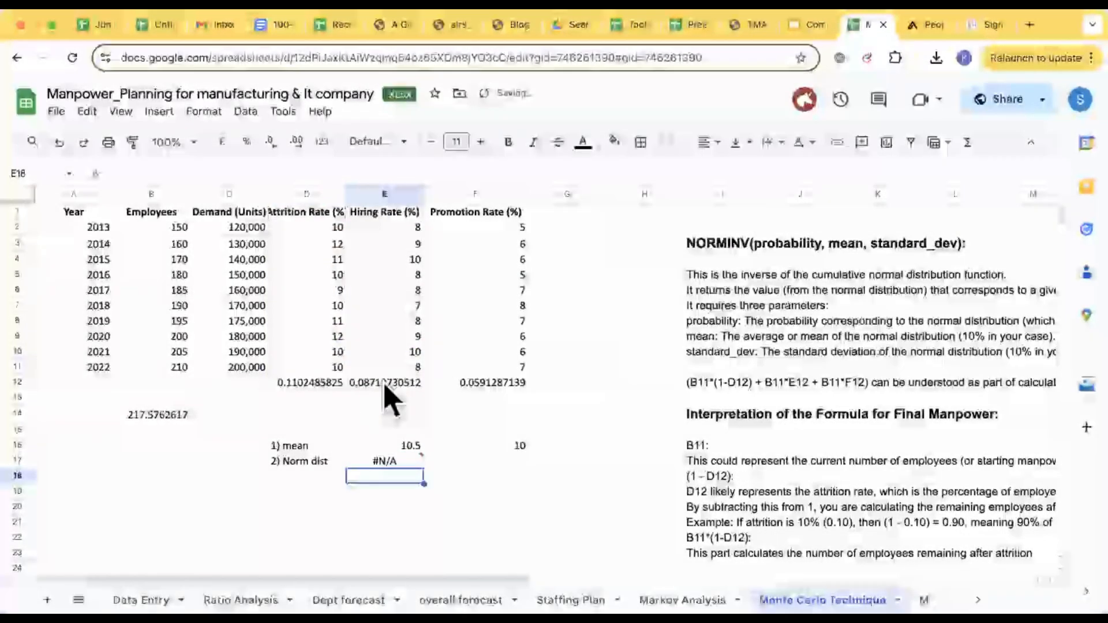
{"action": "scroll", "coordinate": [391, 396], "scroll_direction": "down", "scroll_amount": 2}
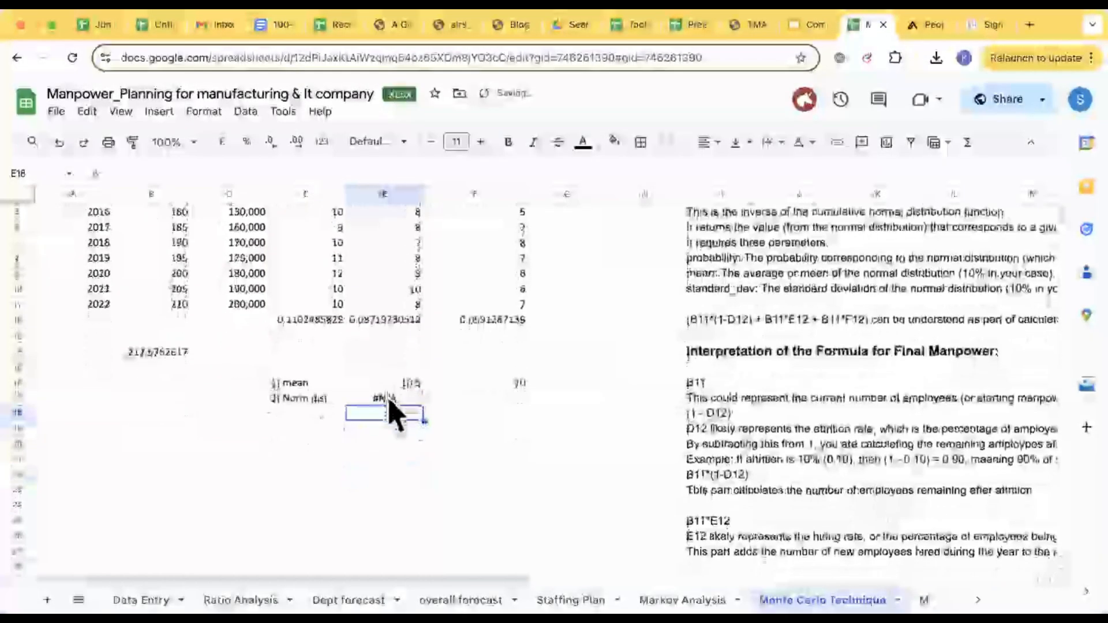
- Retry NORM.DIST over the attrition rates in E17, check the error and clear the cell
{"action": "mouse_move", "coordinate": [396, 404]}
{"action": "type", "text": "=NORM"}
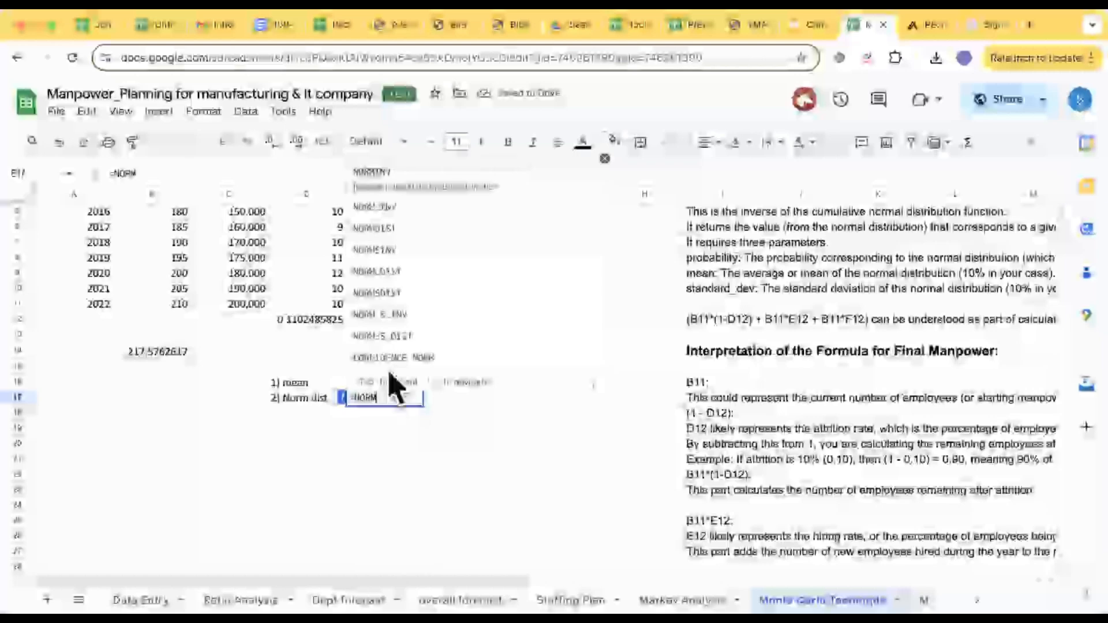
{"action": "left_click", "coordinate": [409, 258]}
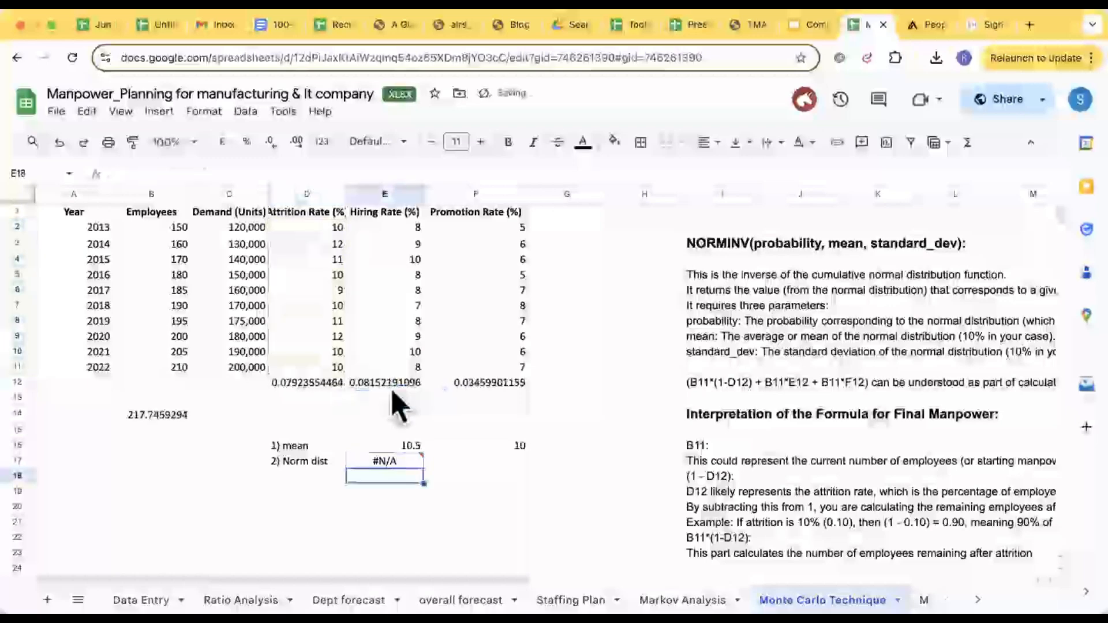
{"action": "scroll", "coordinate": [398, 404], "scroll_direction": "down", "scroll_amount": 2}
{"action": "left_click", "coordinate": [393, 397]}
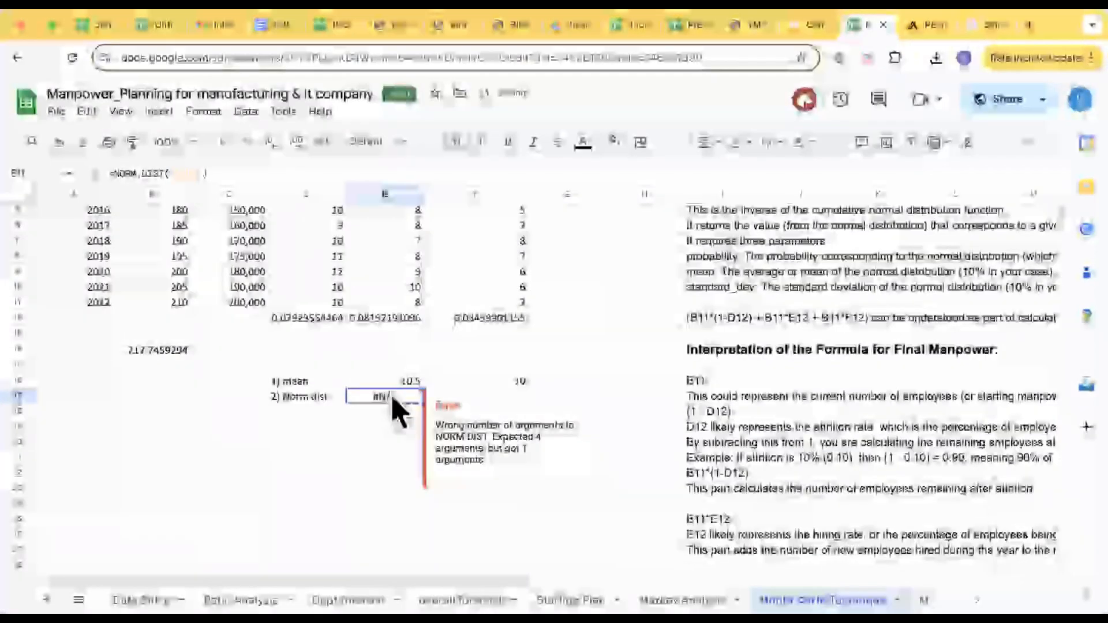
- Try a NORM.DIST formula over the attrition rates in the empty cell H6
{"action": "left_click", "coordinate": [618, 225]}
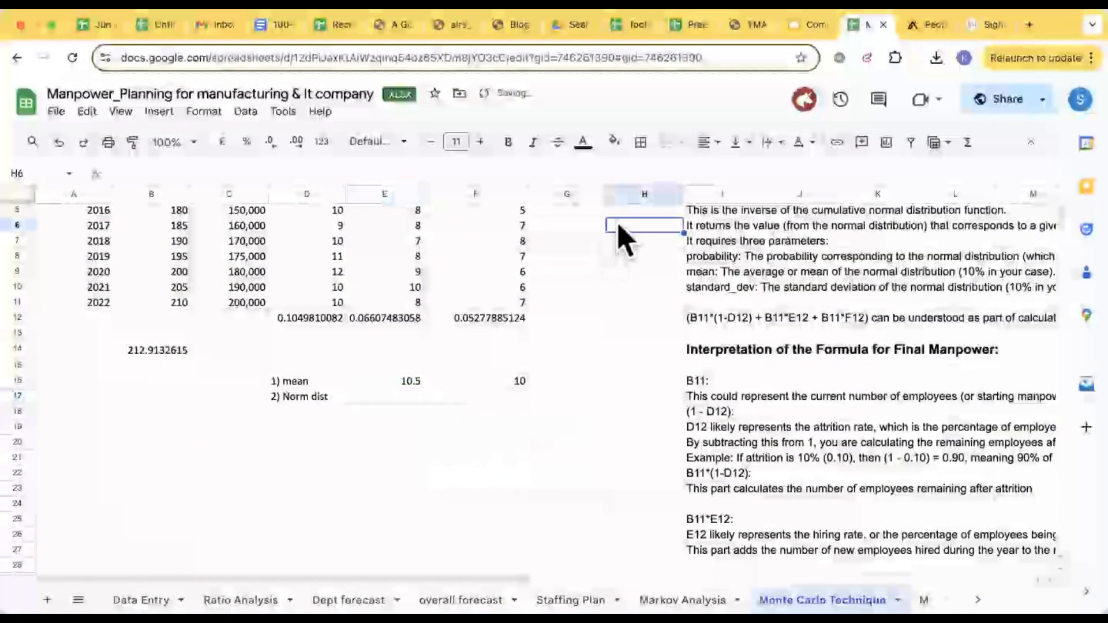
{"action": "type", "text": "=NORM"}
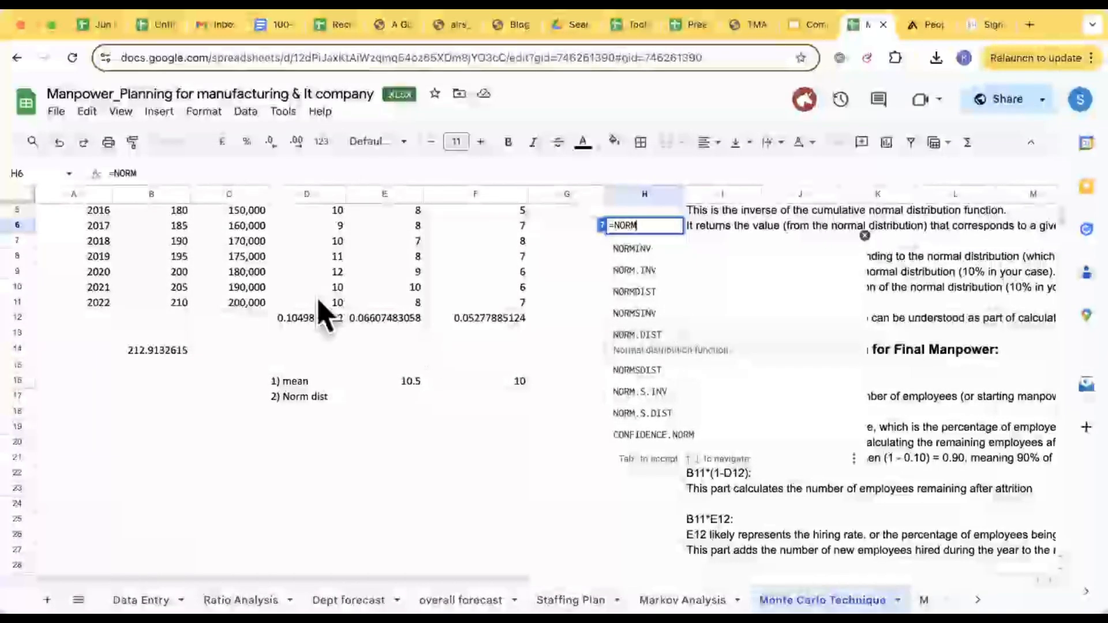
{"action": "key", "text": "Tab"}
{"action": "scroll", "coordinate": [329, 237], "scroll_direction": "up", "scroll_amount": 2}
{"action": "left_click_drag", "start_coordinate": [333, 252], "coordinate": [330, 373]}
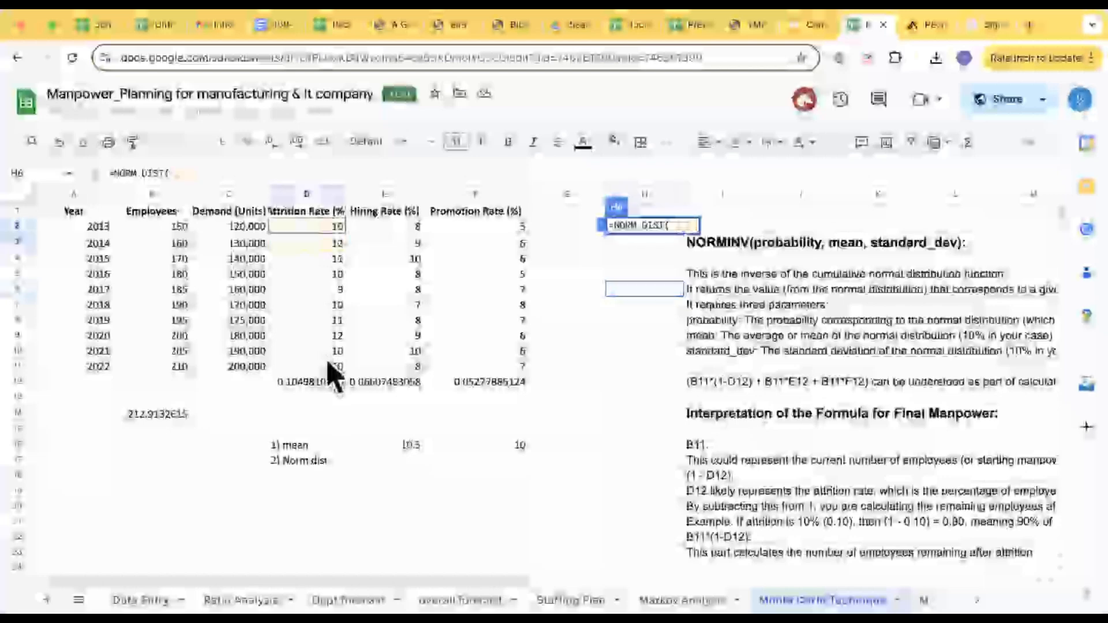
{"action": "key", "text": "Return"}
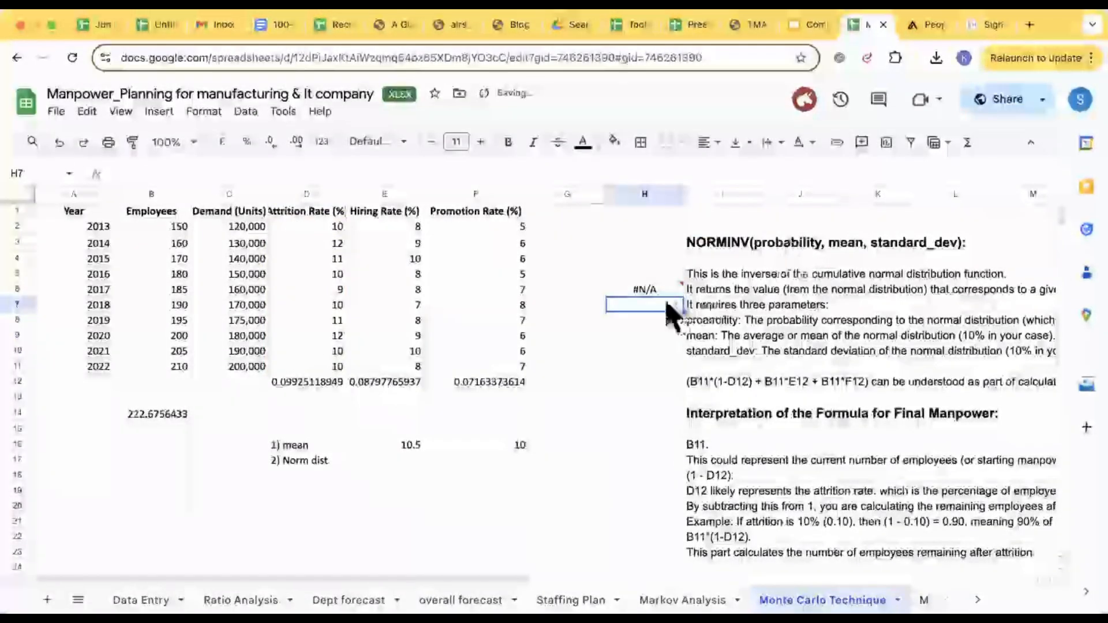
- Try NORM.DIST over the promotion rates F2:F11 in H6, then delete the formula
{"action": "left_click", "coordinate": [666, 292]}
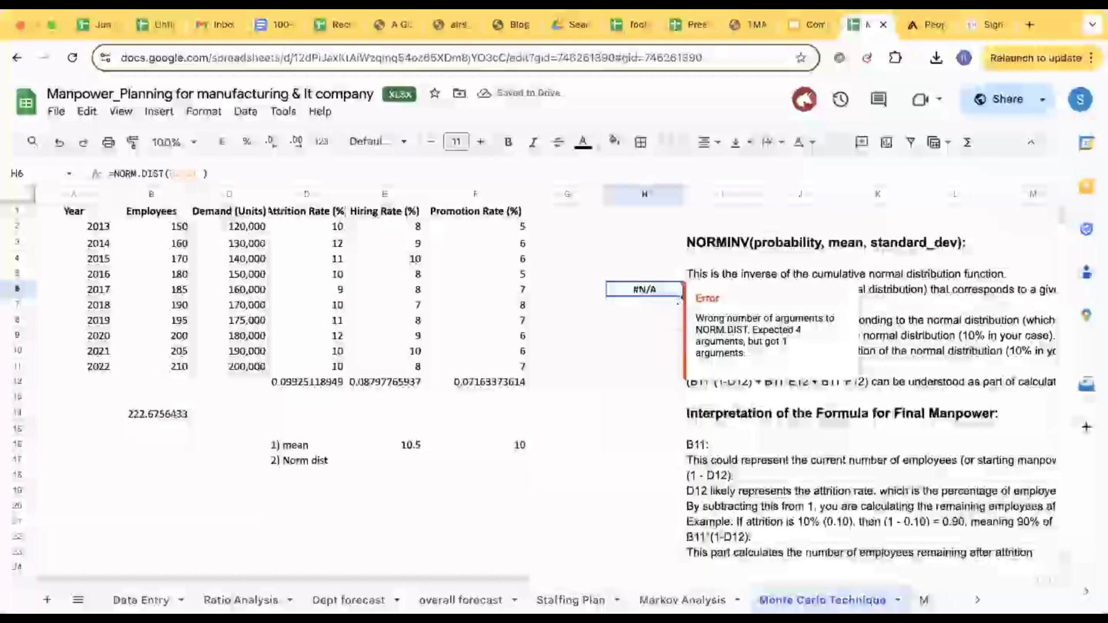
{"action": "type", "text": "=NORM.DIST("}
{"action": "left_click_drag", "start_coordinate": [519, 231], "coordinate": [526, 369]}
{"action": "key", "text": "Return"}
{"action": "left_click", "coordinate": [667, 288]}
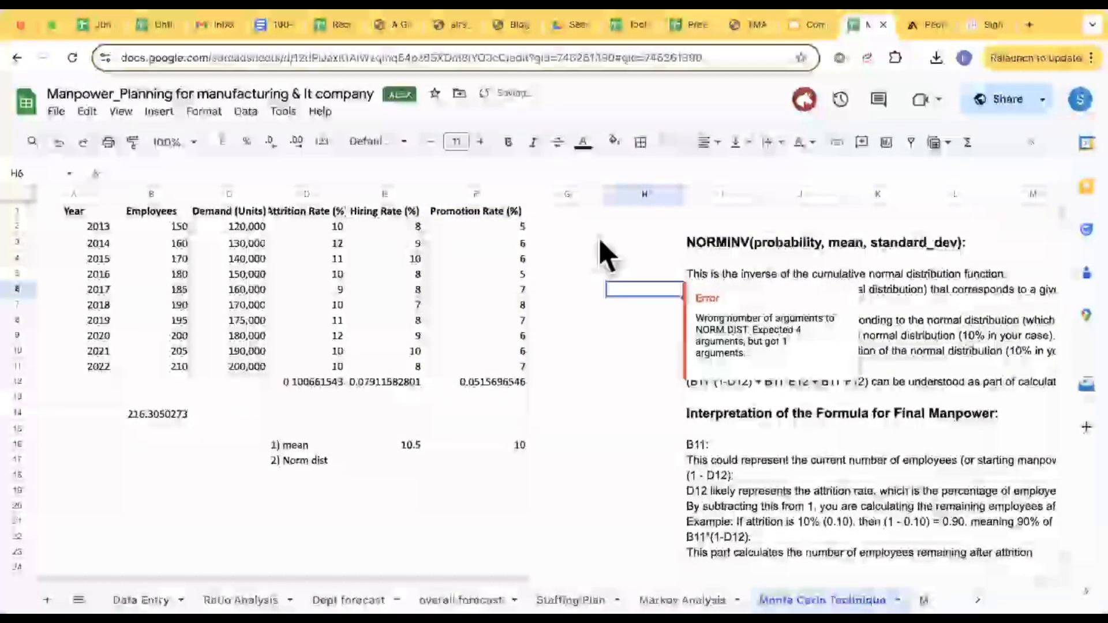
{"action": "key", "text": "Delete"}
- Try a NORMSDIST formula over the promotion rates F2:F11 in H2, then delete it
{"action": "left_click", "coordinate": [597, 242]}
{"action": "left_click", "coordinate": [627, 231]}
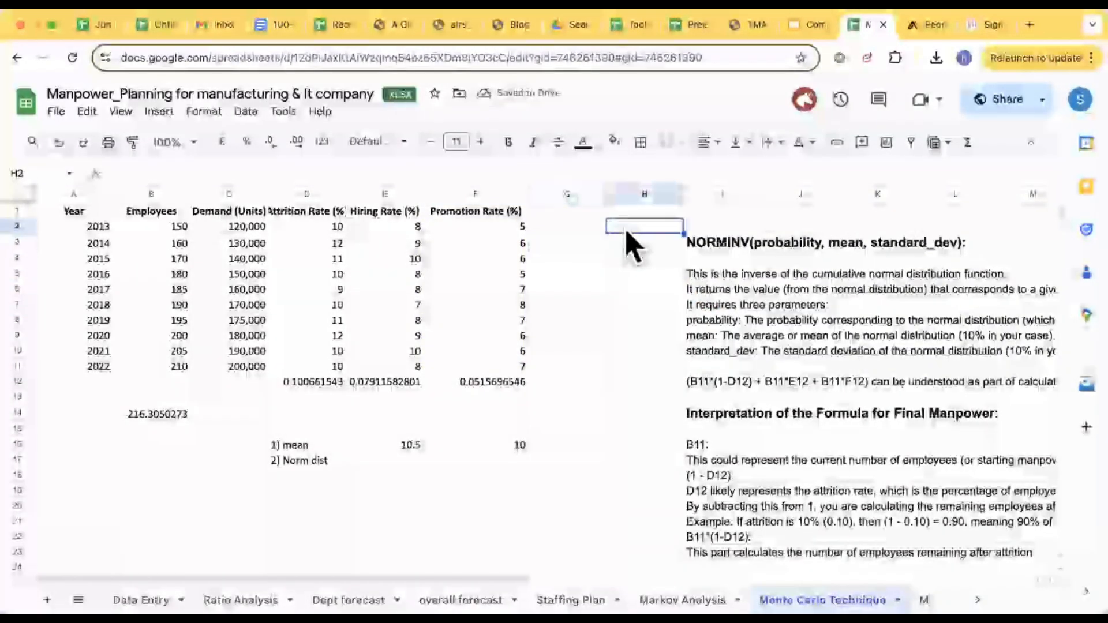
{"action": "type", "text": "=NOR"}
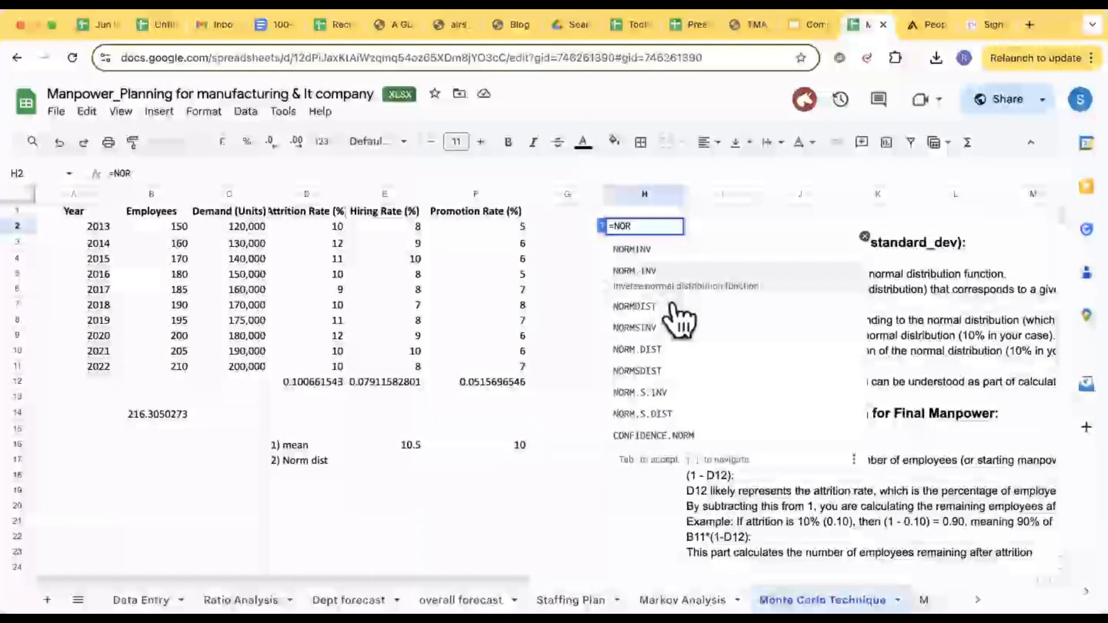
{"action": "left_click", "coordinate": [674, 371]}
{"action": "left_click_drag", "start_coordinate": [497, 228], "coordinate": [506, 366]}
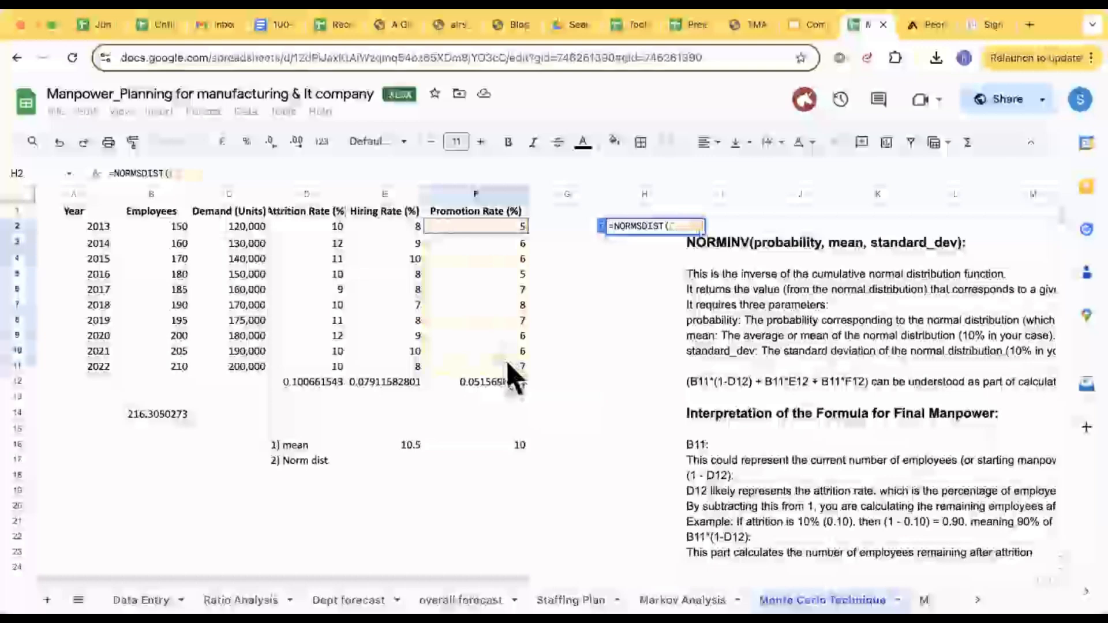
{"action": "key", "text": "Return"}
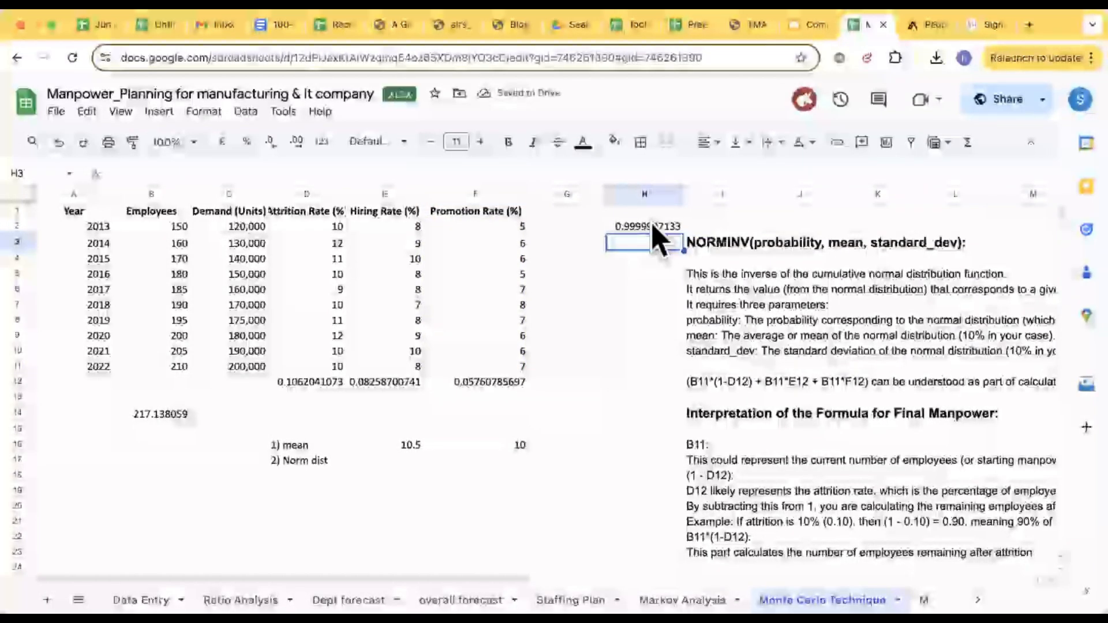
{"action": "left_click", "coordinate": [654, 226]}
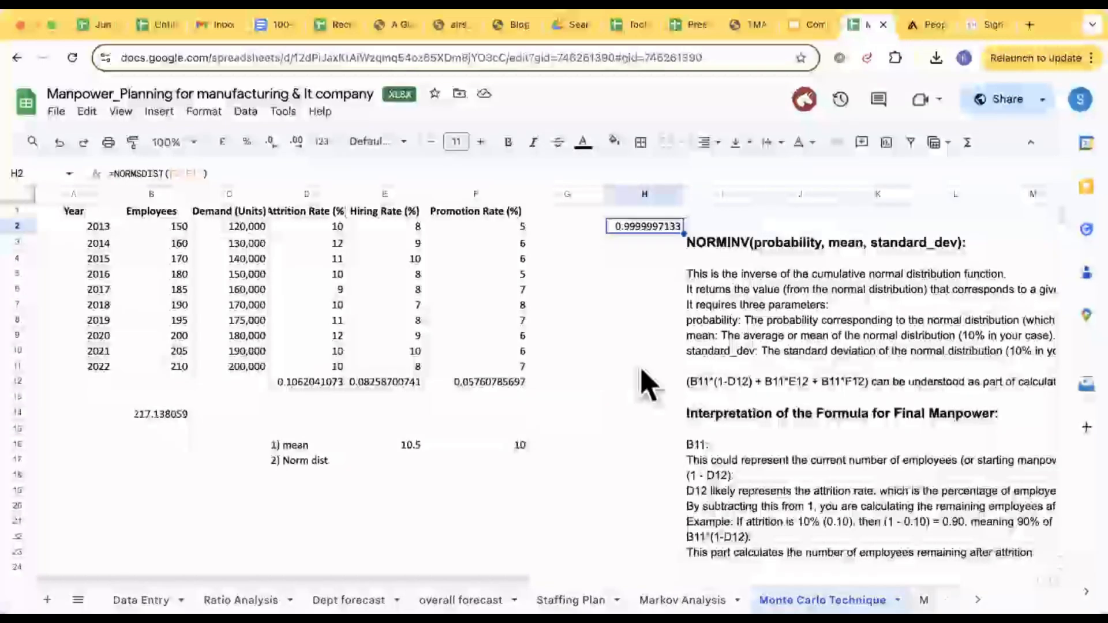
{"action": "key", "text": "Delete"}
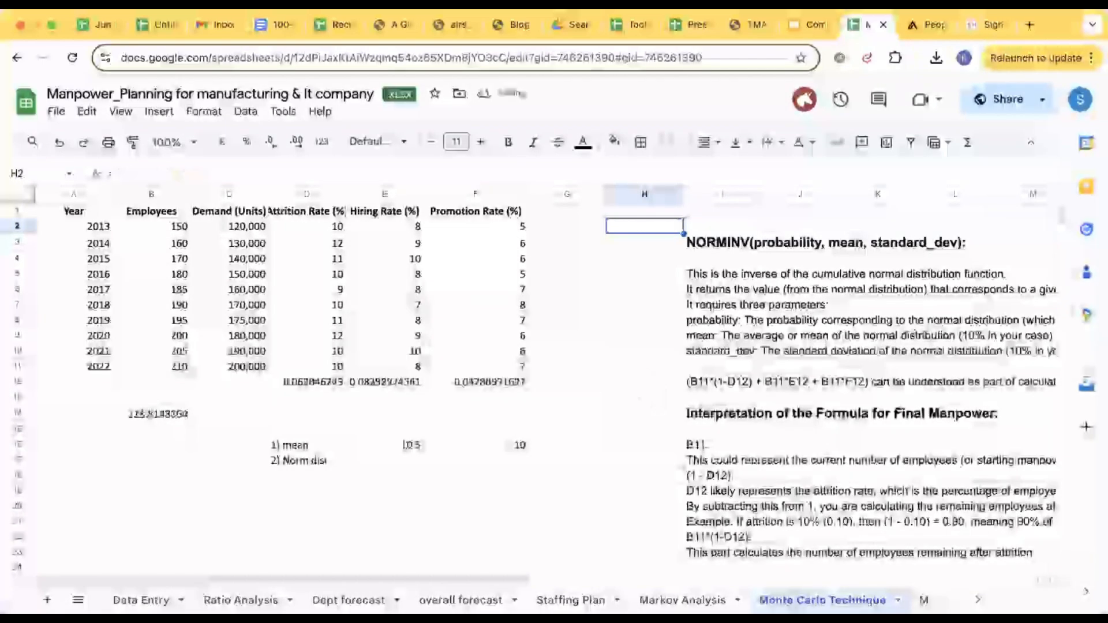
- Calculate NORMSDIST over the attrition rates D2:D11 in the empty cell H2
{"action": "type", "text": "=NORMS"}
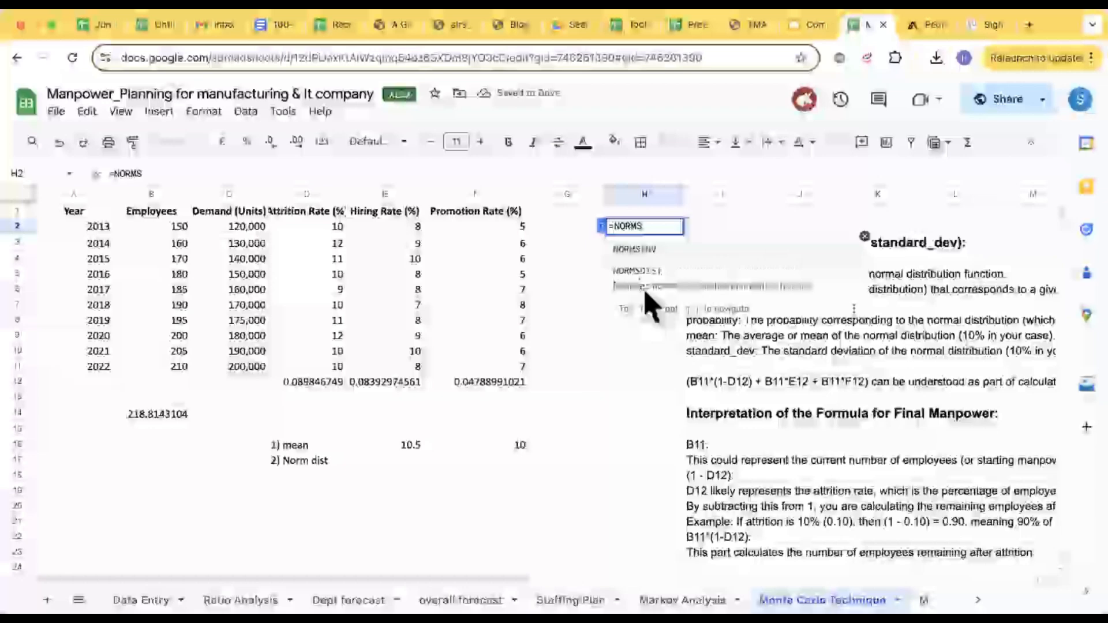
{"action": "left_click", "coordinate": [644, 288]}
{"action": "left_click_drag", "start_coordinate": [338, 226], "coordinate": [348, 367]}
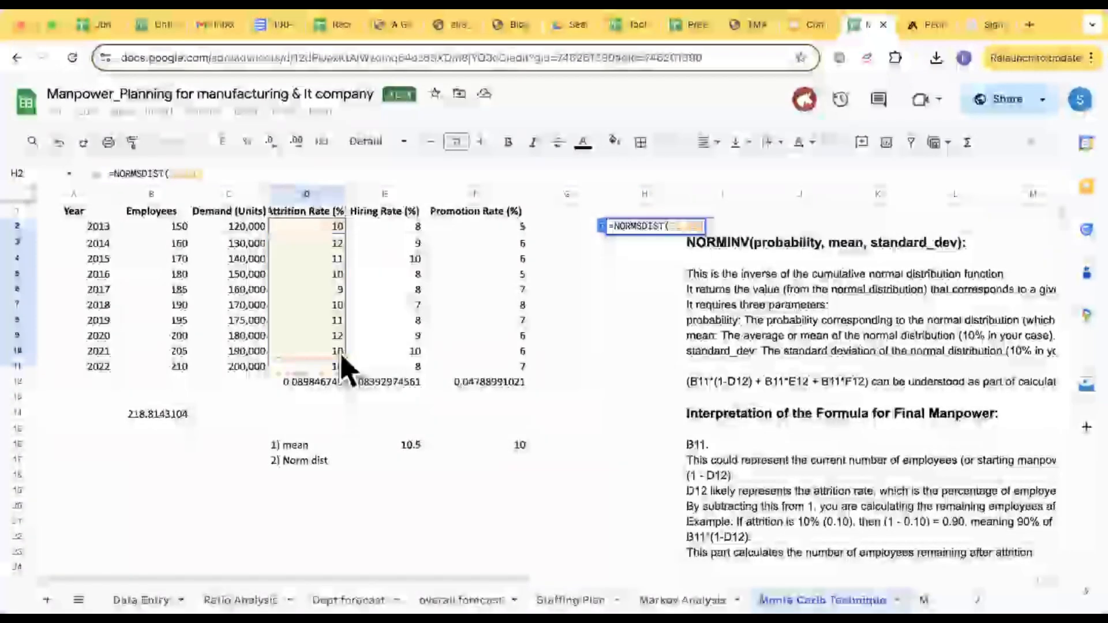
{"action": "key", "text": "Return"}
{"action": "left_click", "coordinate": [638, 229]}
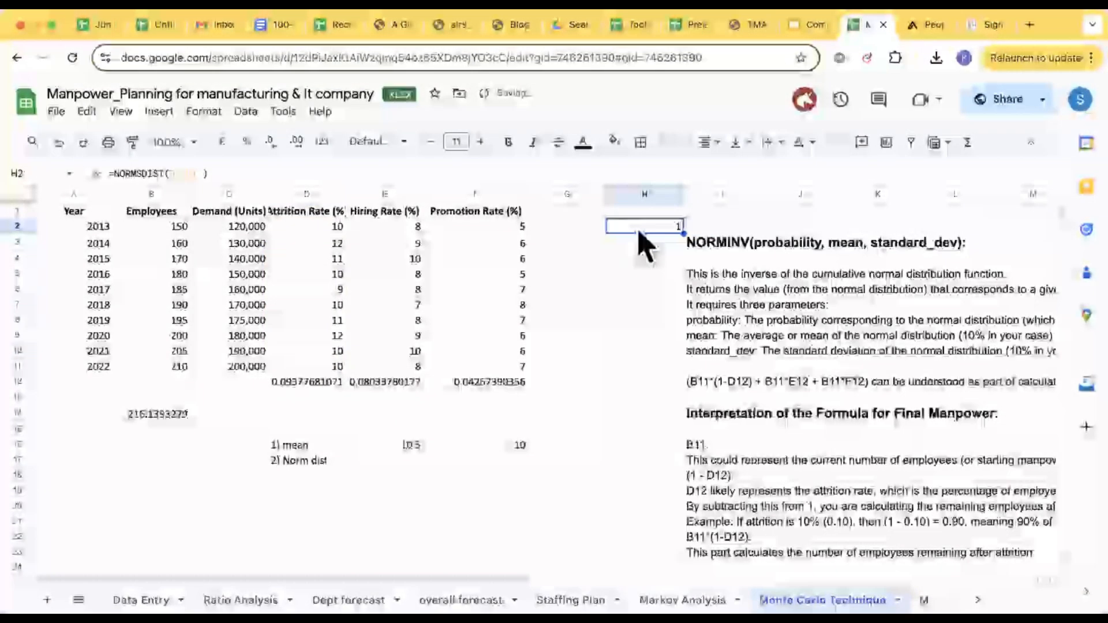
- Enter 1 as the Norm dist value for the attrition rate in E17
{"action": "scroll", "coordinate": [408, 396], "scroll_direction": "down", "scroll_amount": 2}
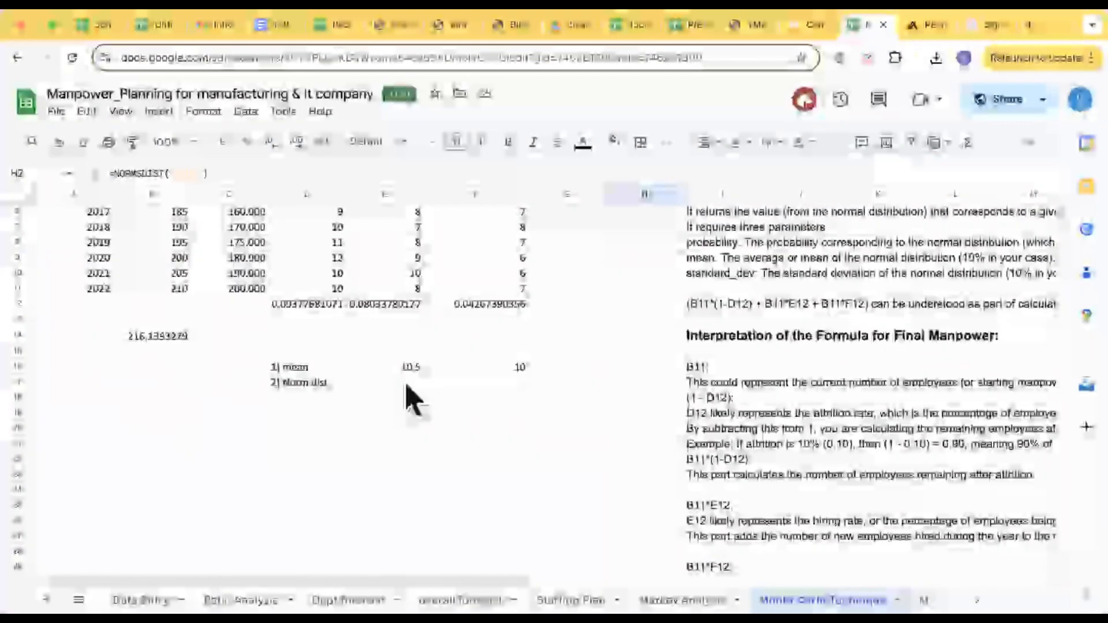
{"action": "left_click", "coordinate": [407, 385]}
{"action": "type", "text": "1"}
{"action": "left_click", "coordinate": [455, 398]}
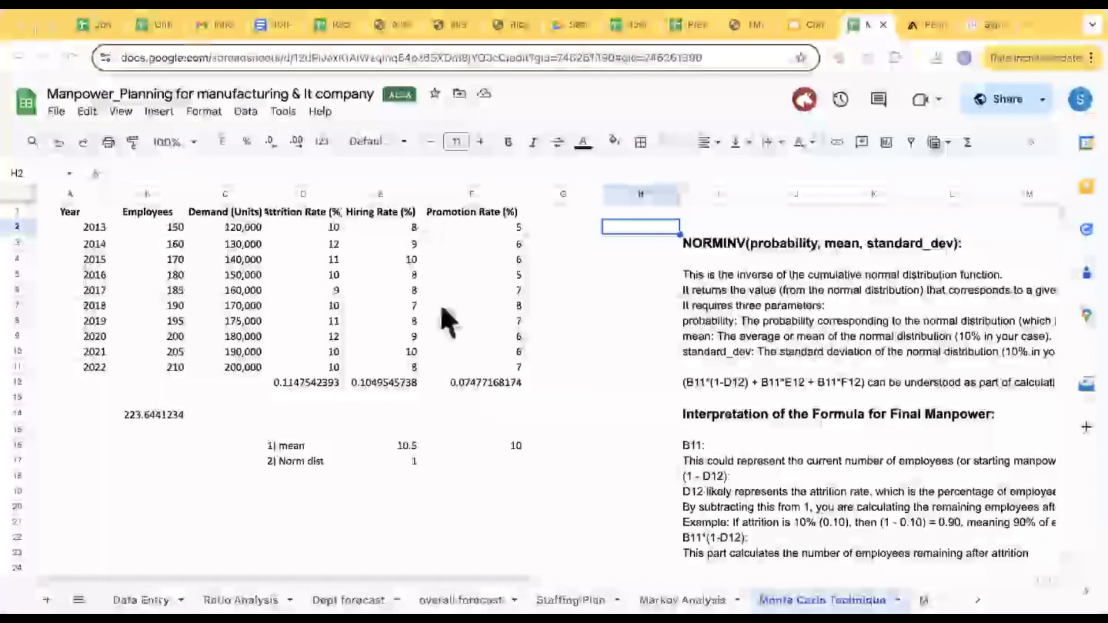
- Examine the mean values in row 16 and the Norm dist value in E17
{"action": "scroll", "coordinate": [444, 398], "scroll_direction": "down", "scroll_amount": 3}
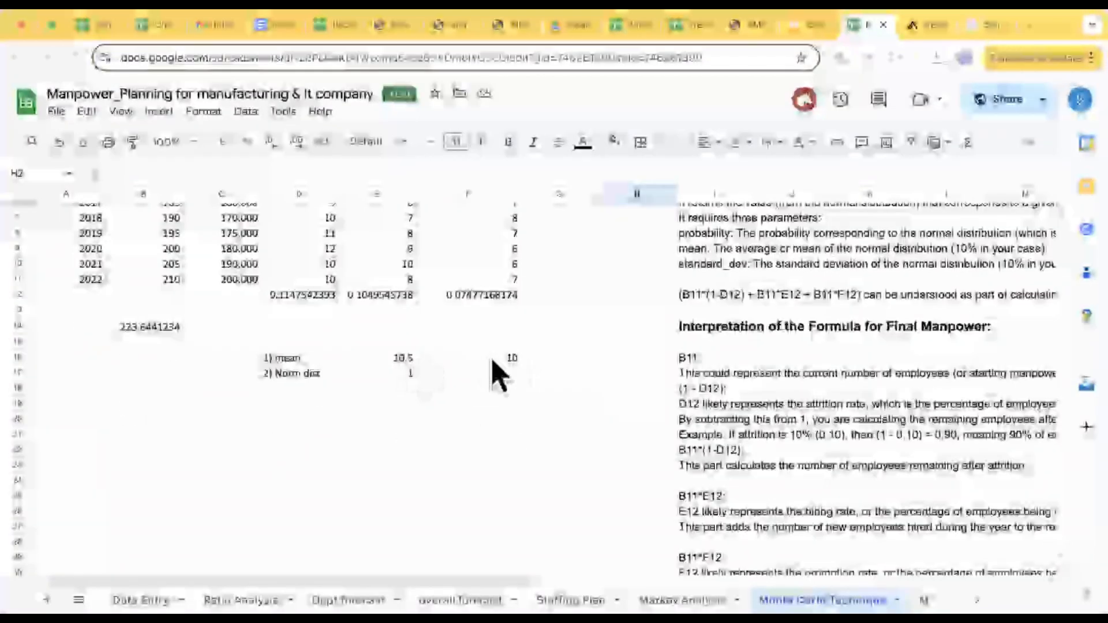
{"action": "left_click", "coordinate": [483, 358]}
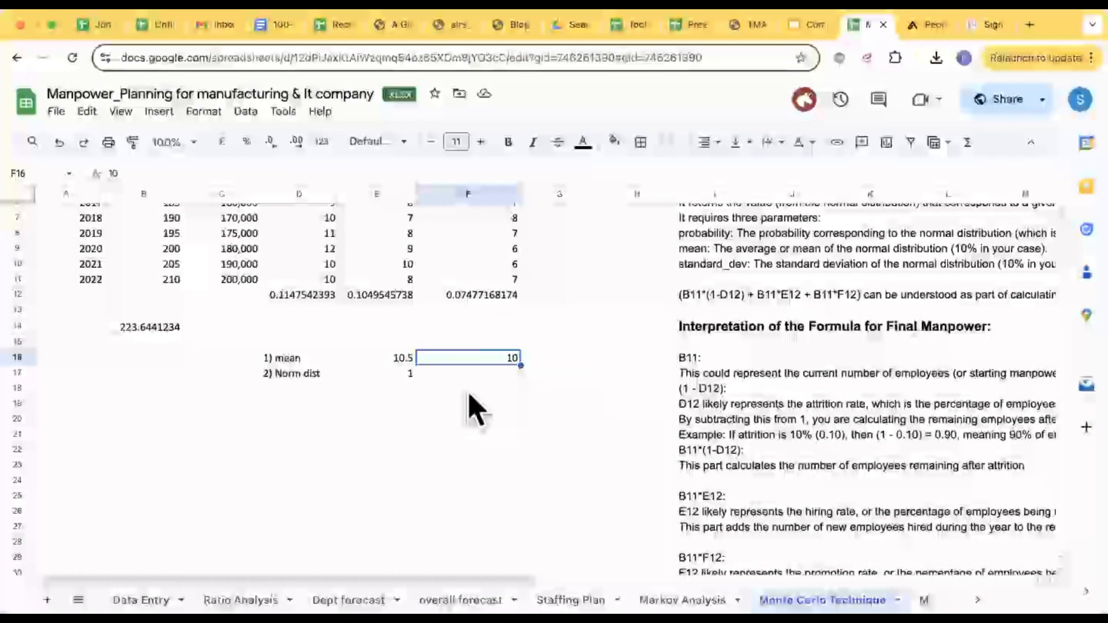
{"action": "left_click", "coordinate": [469, 390]}
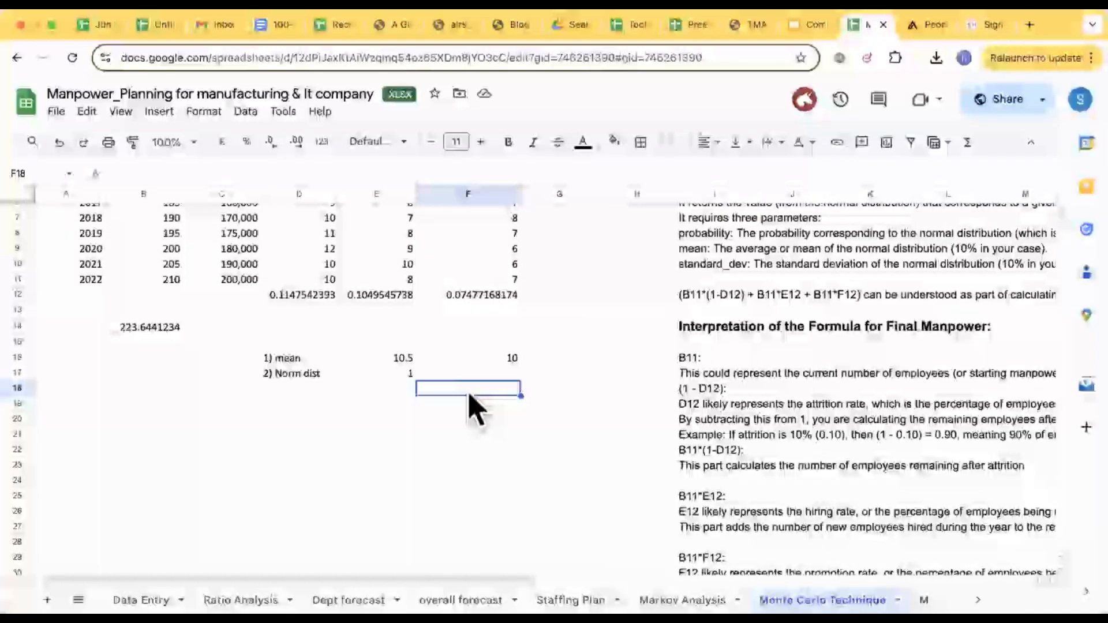
{"action": "left_click", "coordinate": [398, 378]}
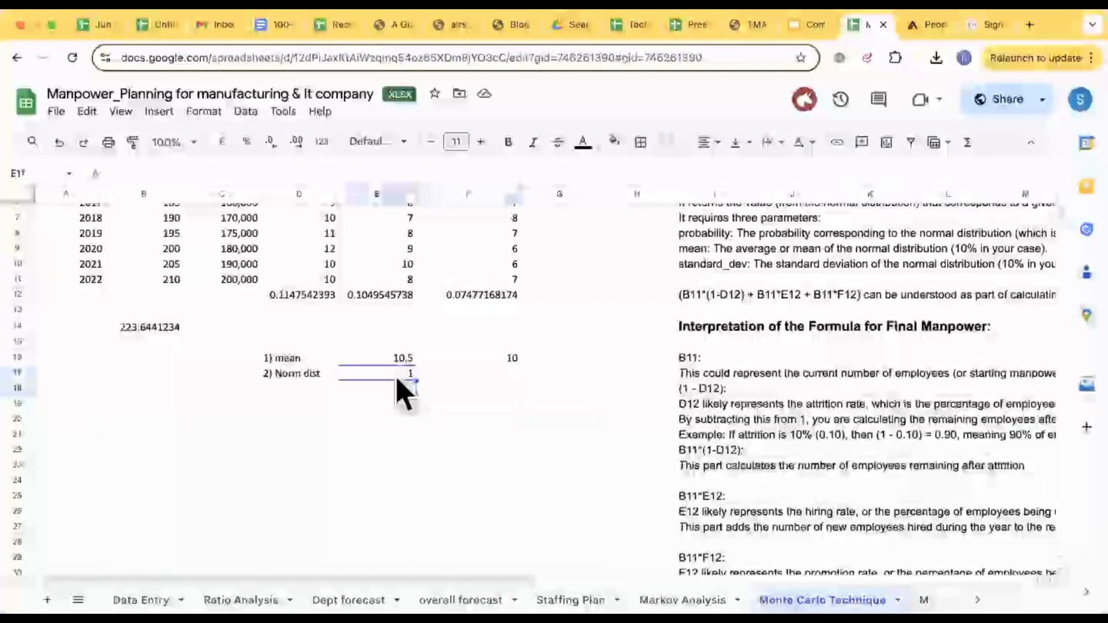
{"action": "left_click", "coordinate": [489, 362]}
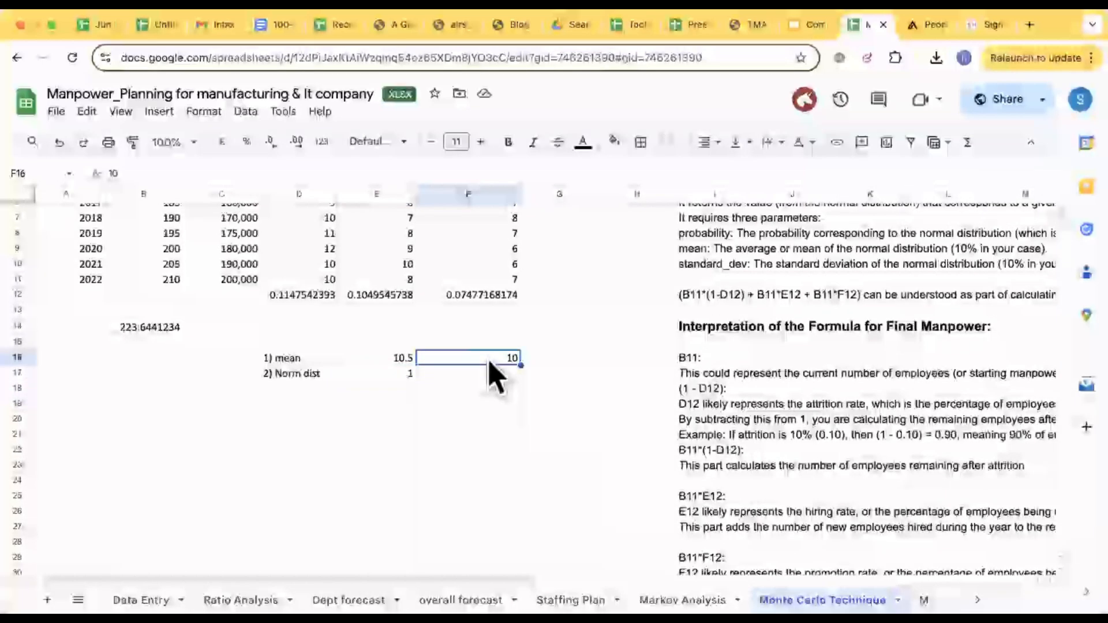
{"action": "left_click", "coordinate": [388, 381]}
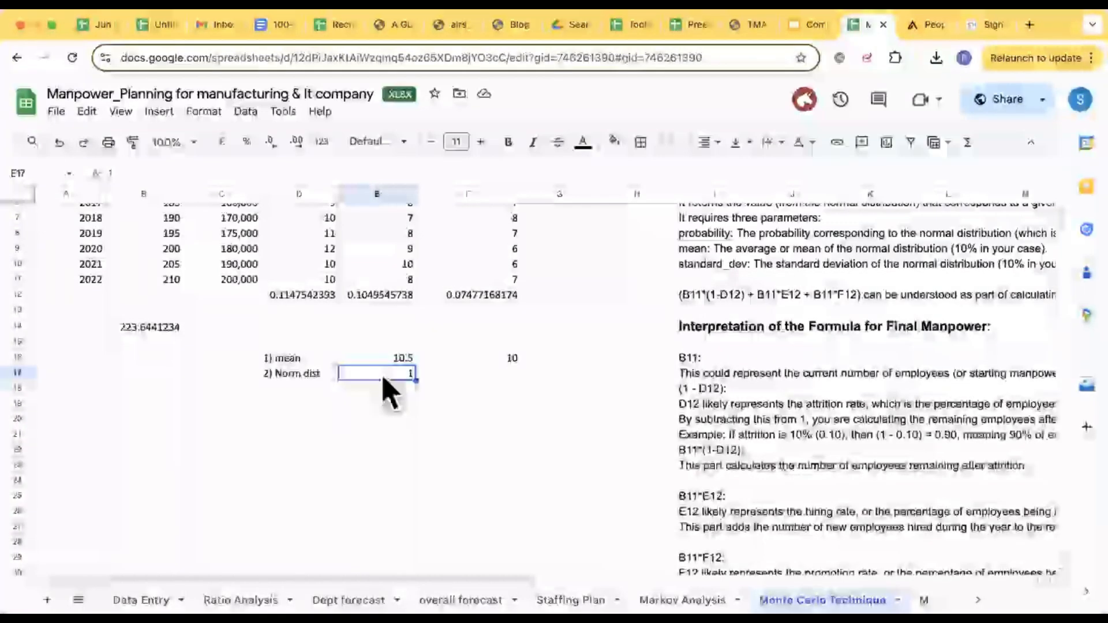
{"action": "left_click", "coordinate": [368, 359]}
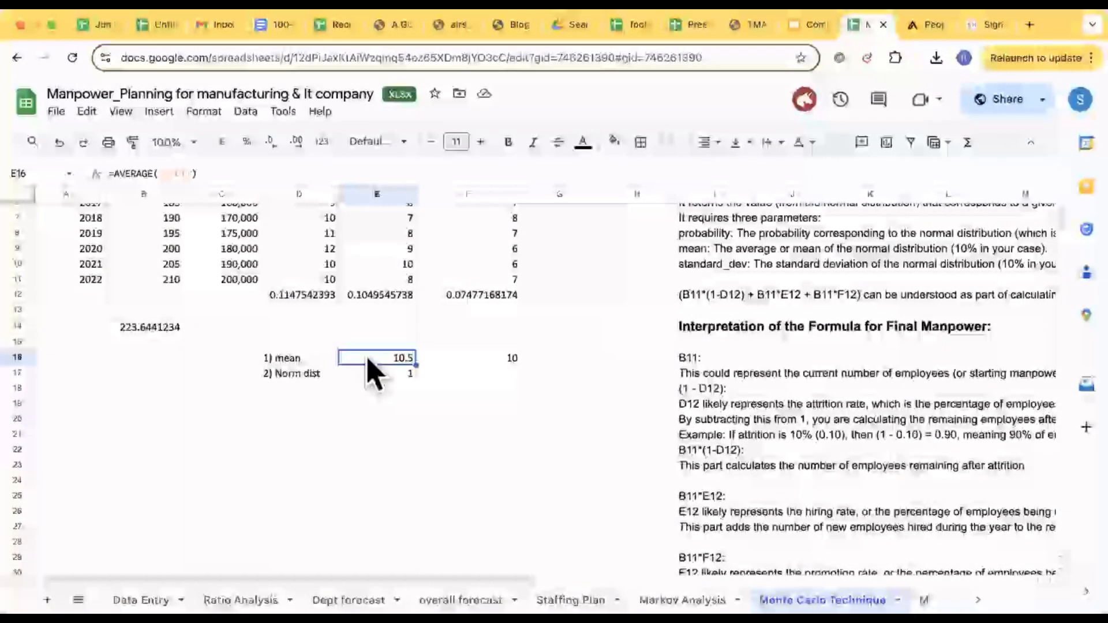
{"action": "left_click", "coordinate": [365, 376]}
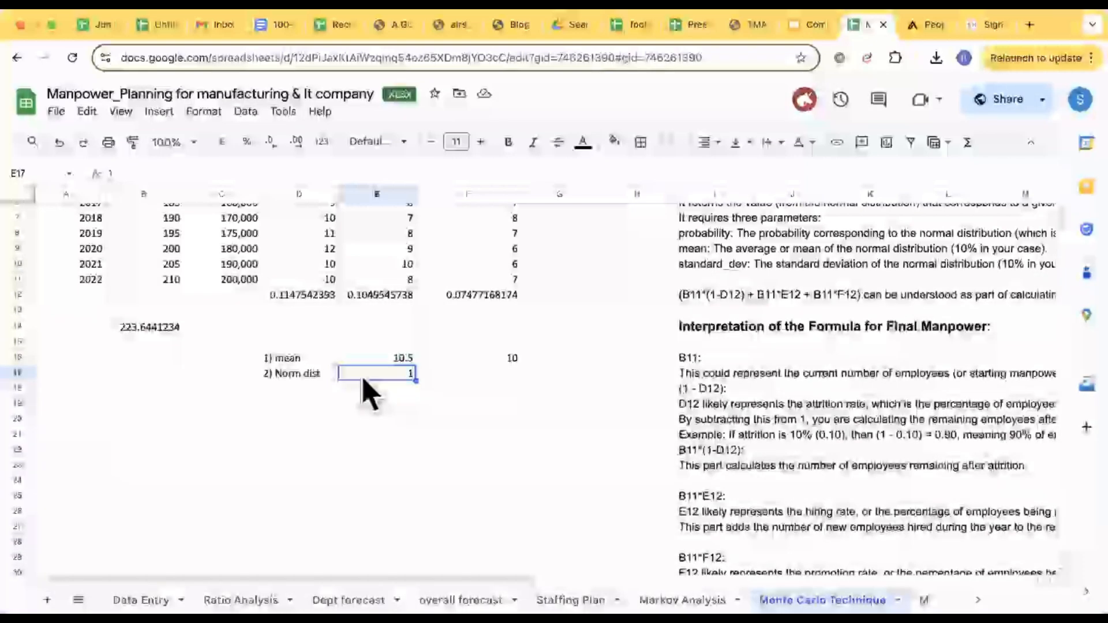
- Review the attrition and hiring rate columns down to row 12, including the simulated attrition formula in D12
{"action": "scroll", "coordinate": [371, 381], "scroll_direction": "up", "scroll_amount": 3}
{"action": "left_click_drag", "start_coordinate": [332, 228], "coordinate": [332, 392]}
{"action": "left_click_drag", "start_coordinate": [404, 227], "coordinate": [407, 383]}
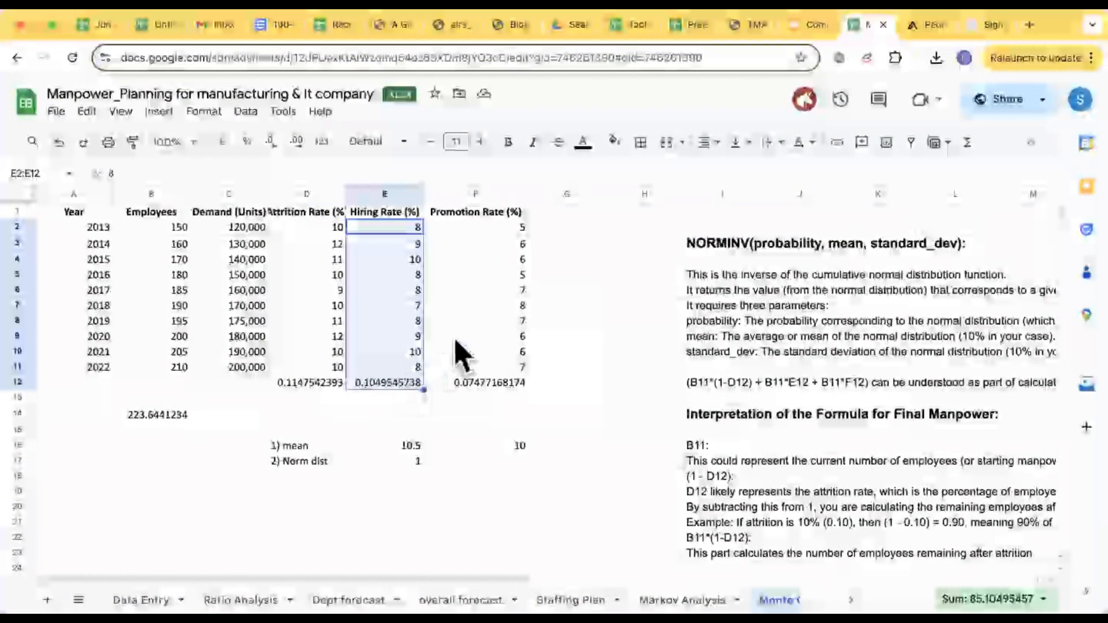
{"action": "scroll", "coordinate": [460, 355], "scroll_direction": "down", "scroll_amount": 5}
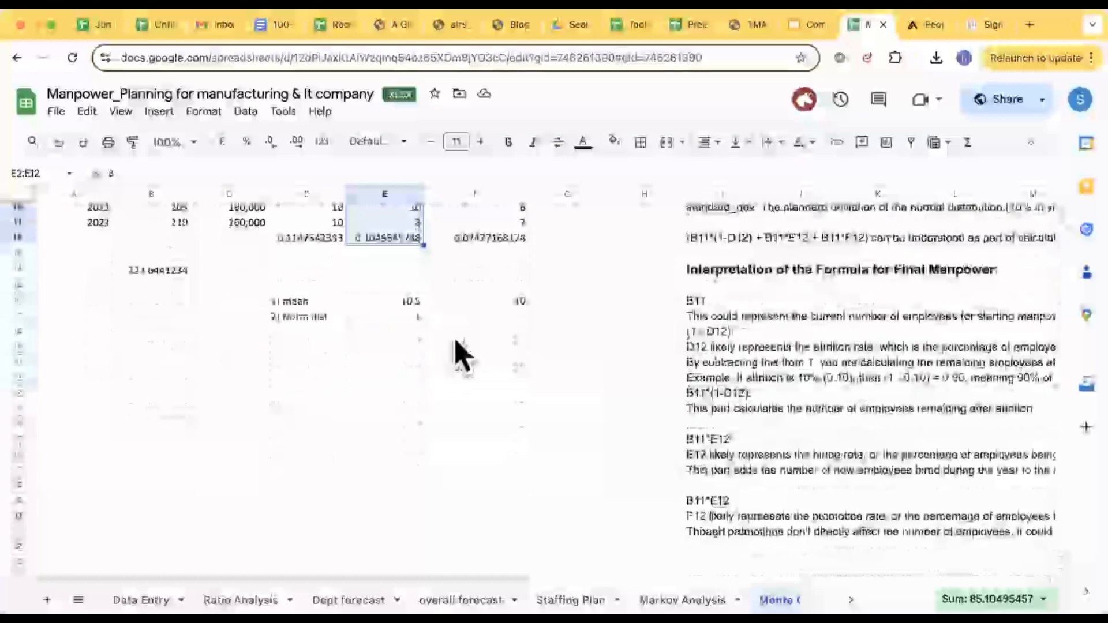
{"action": "scroll", "coordinate": [460, 355], "scroll_direction": "up", "scroll_amount": 3}
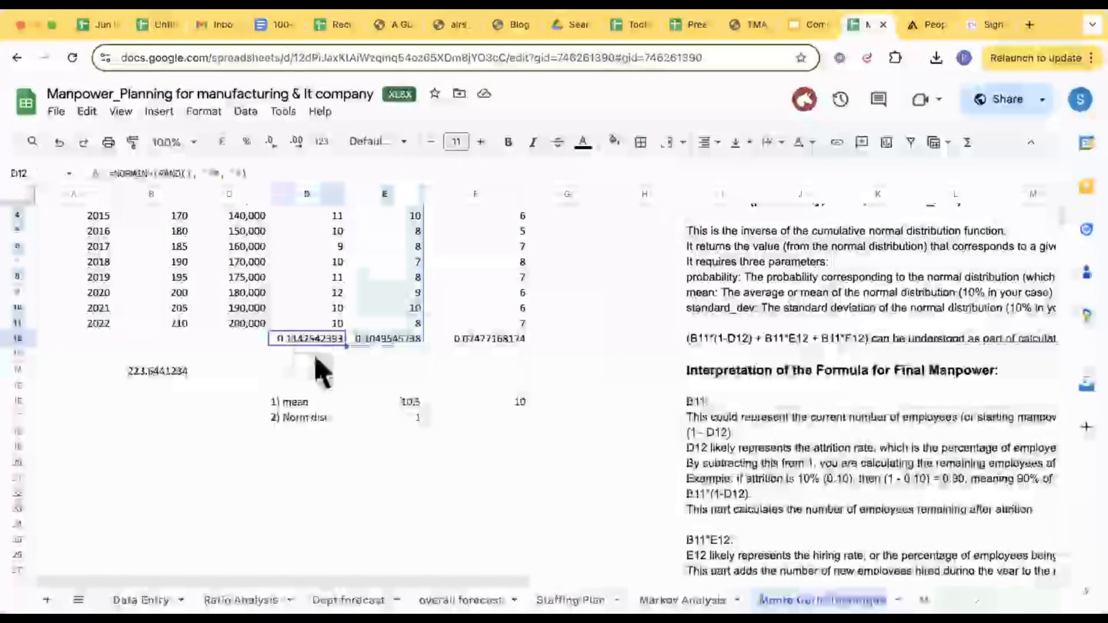
{"action": "scroll", "coordinate": [316, 366], "scroll_direction": "up", "scroll_amount": 1}
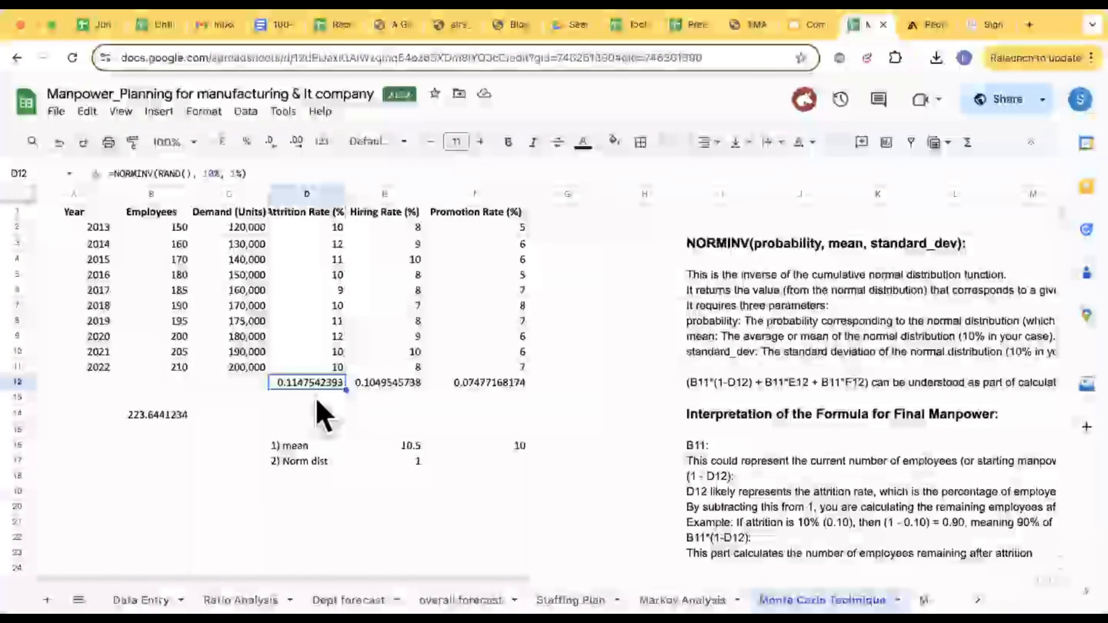
- Enter the formula =NORMINV(RAND(),10%,1%) in D13 to simulate the attrition rate
{"action": "left_click", "coordinate": [319, 403]}
{"action": "type", "text": "=N"}
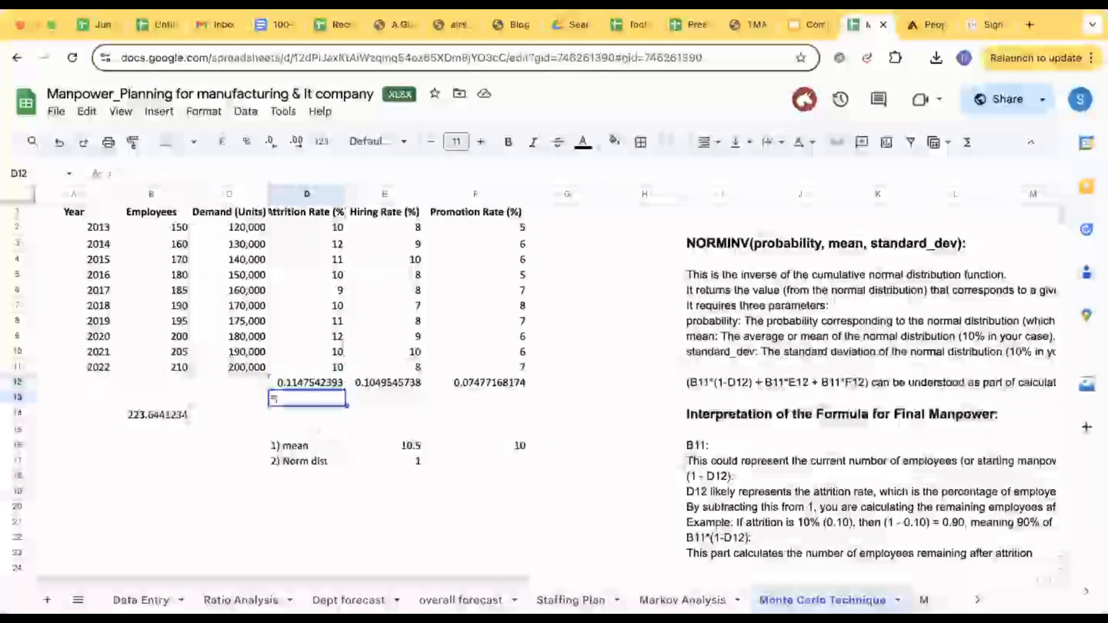
{"action": "type", "text": "ORM"}
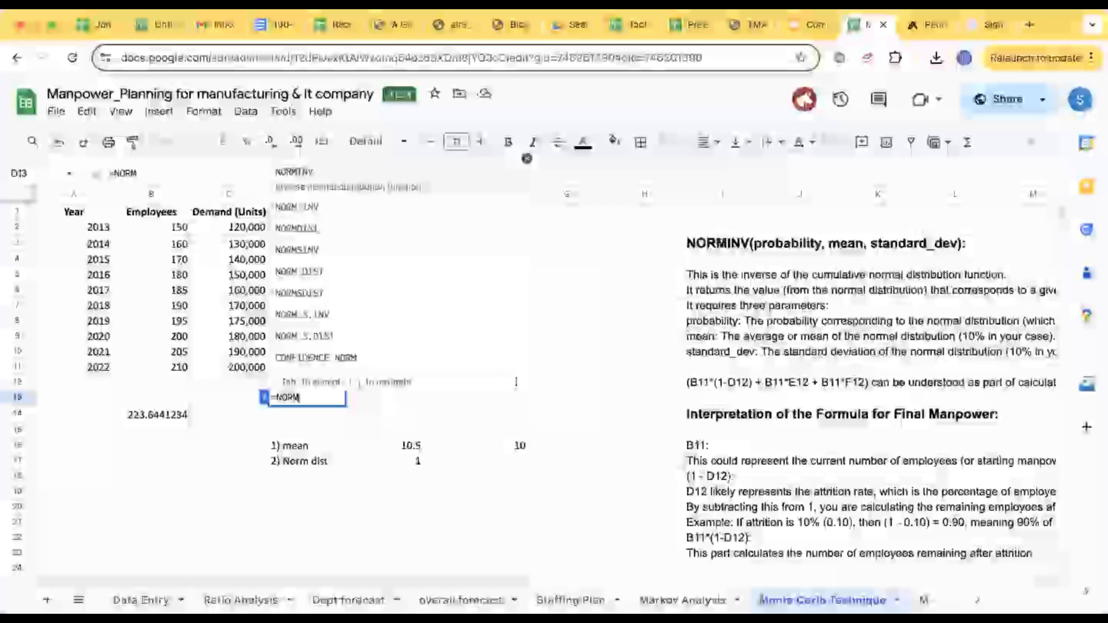
{"action": "type", "text": "INV"}
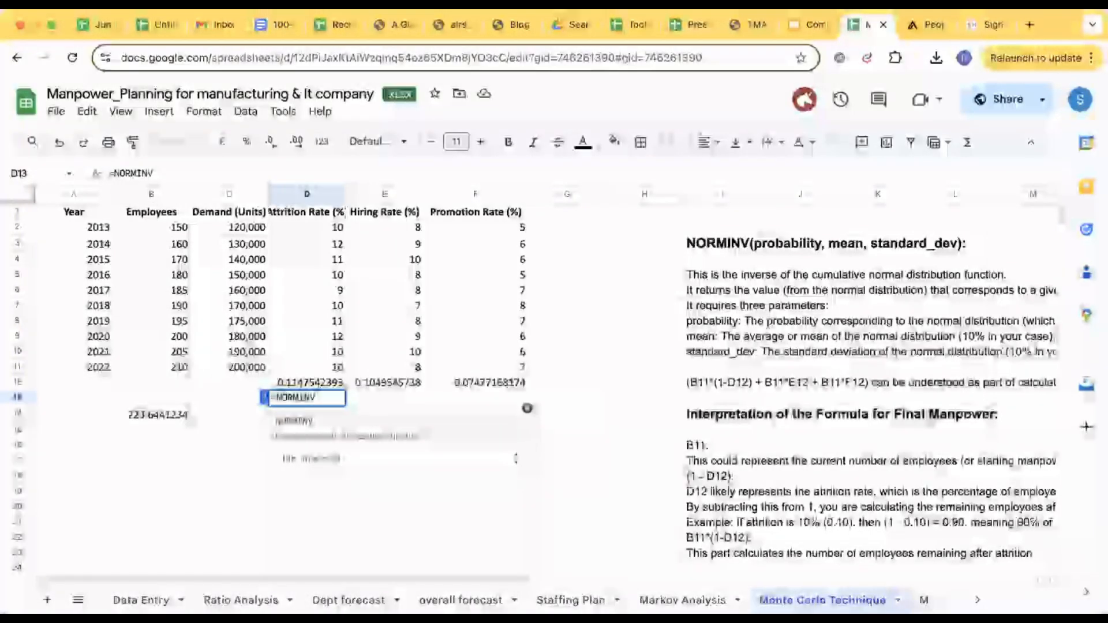
{"action": "type", "text": "("}
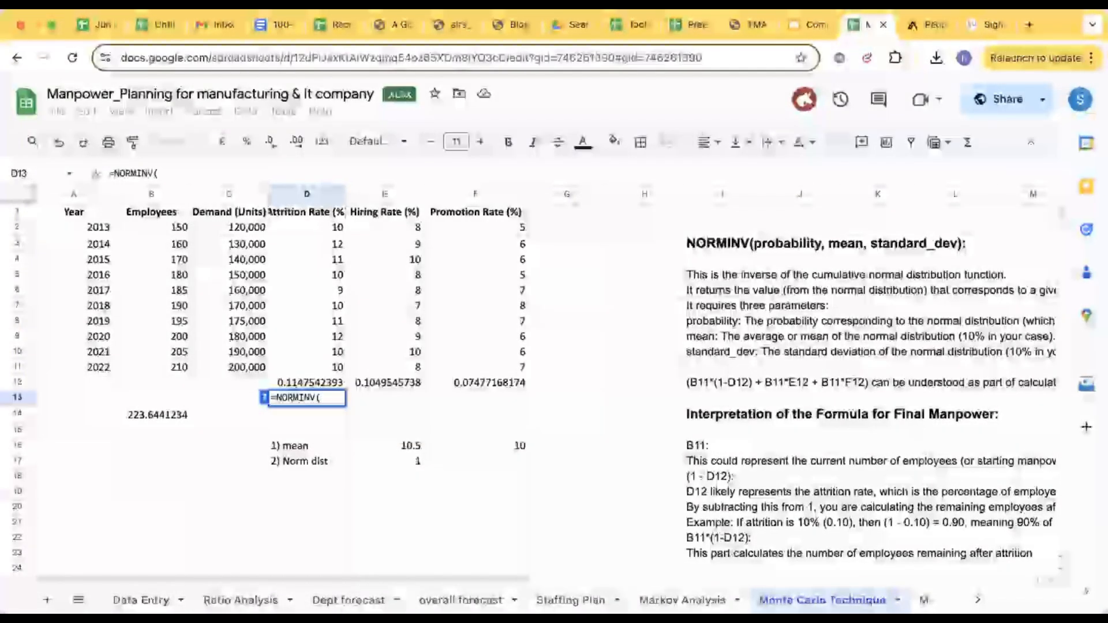
{"action": "type", "text": "RAND()"}
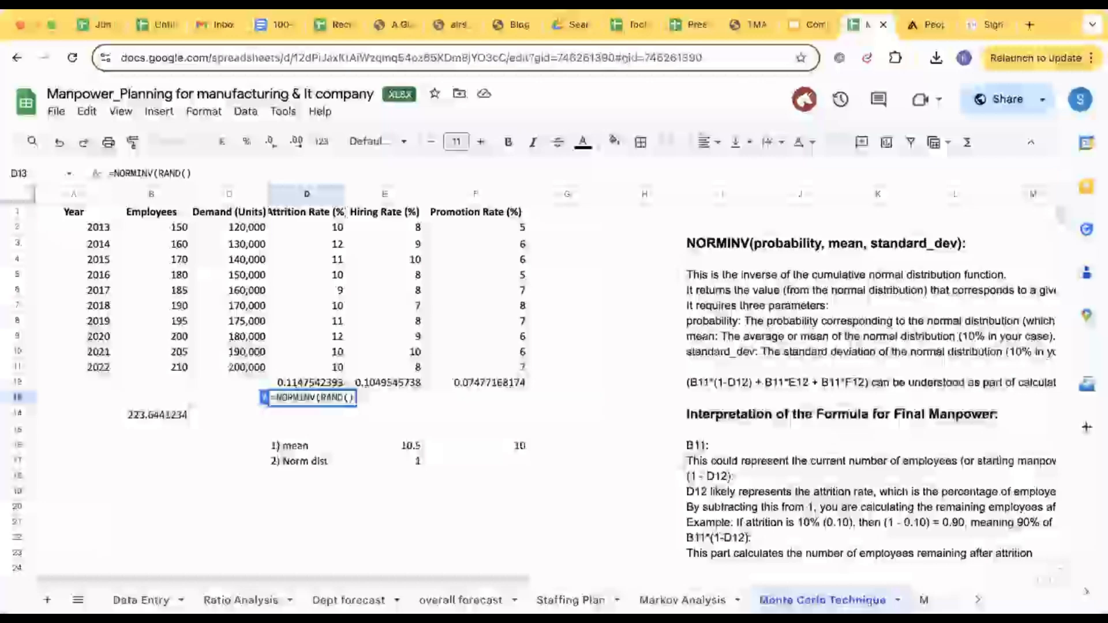
{"action": "type", "text": ",10%,"}
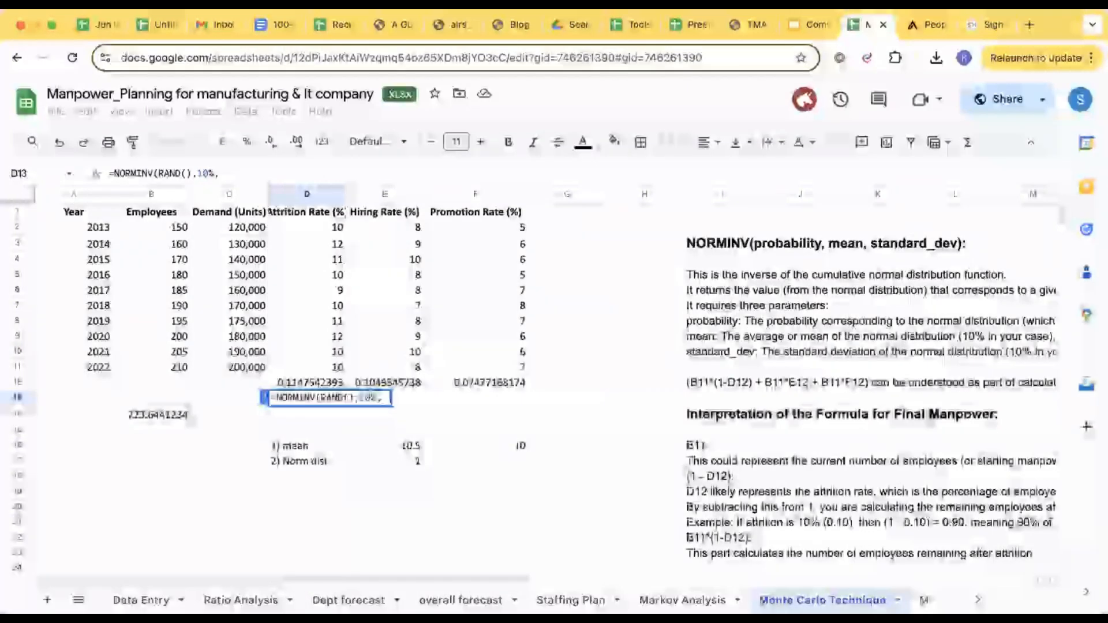
{"action": "type", "text": "1%)"}
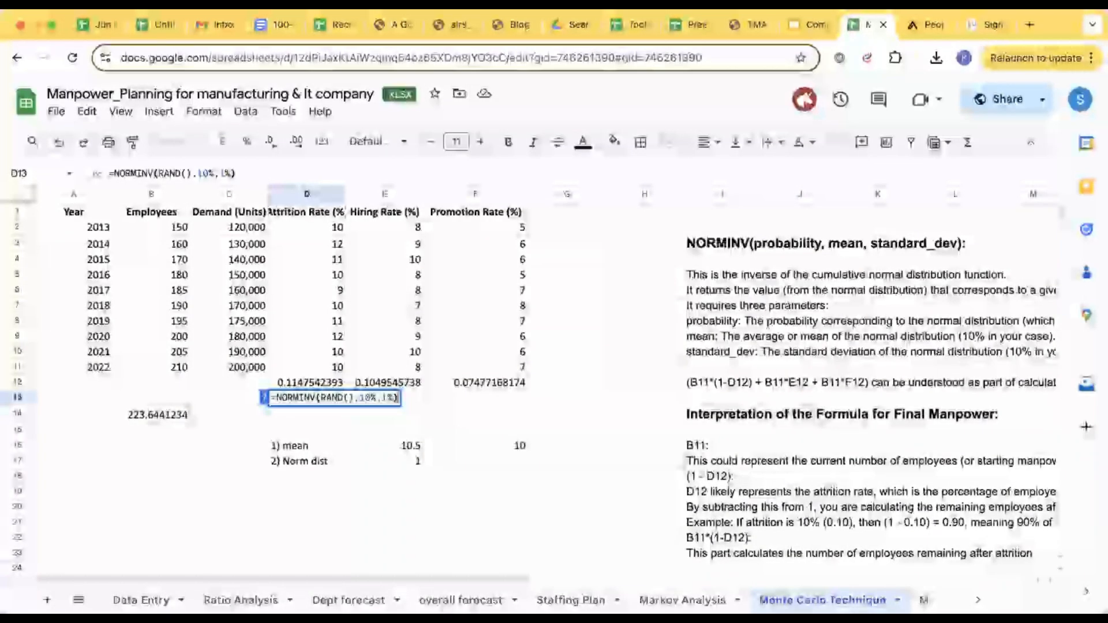
{"action": "key", "text": "Return"}
- Re-enter the simulated attrition rate formula =NORMINV(Rand(),10%,1%) in D13
{"action": "left_click", "coordinate": [307, 398]}
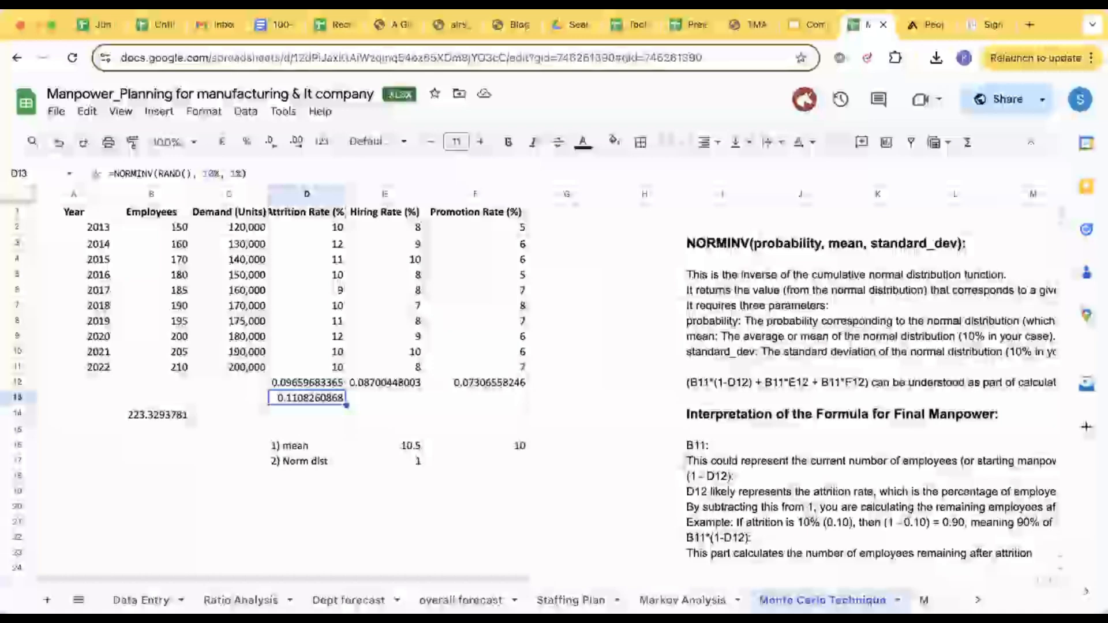
{"action": "type", "text": "=NORM"}
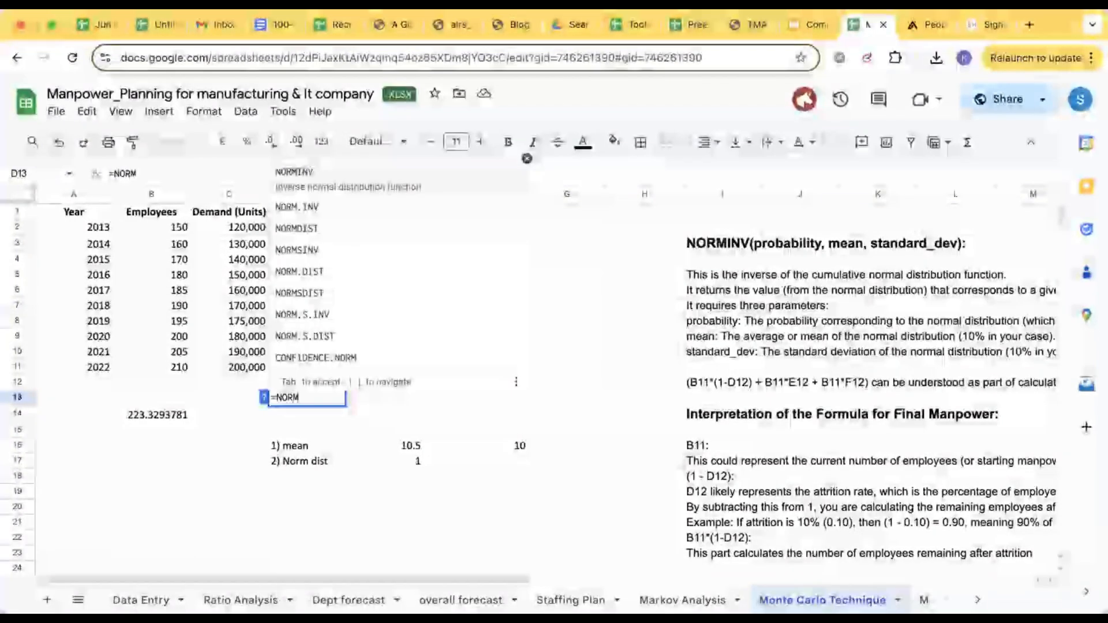
{"action": "type", "text": "INV"}
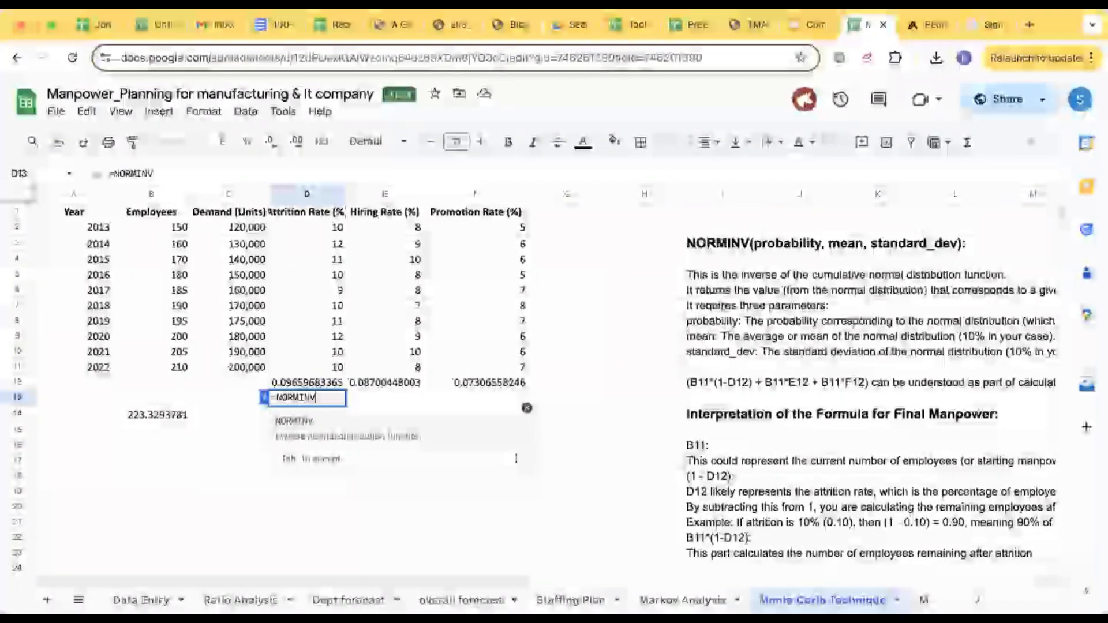
{"action": "type", "text": "("}
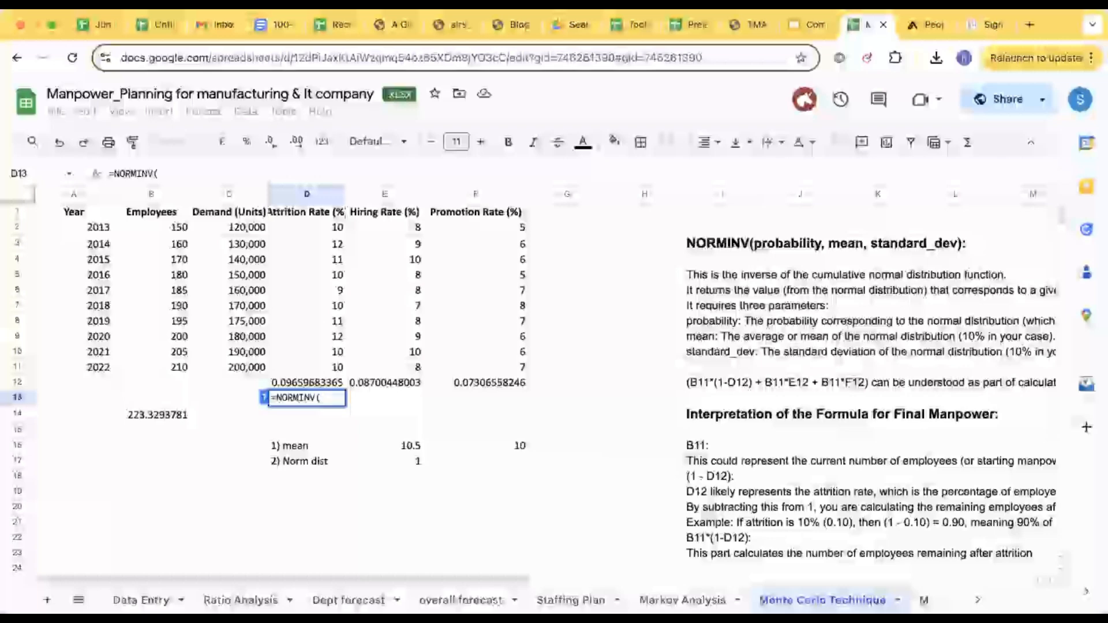
{"action": "type", "text": "R"}
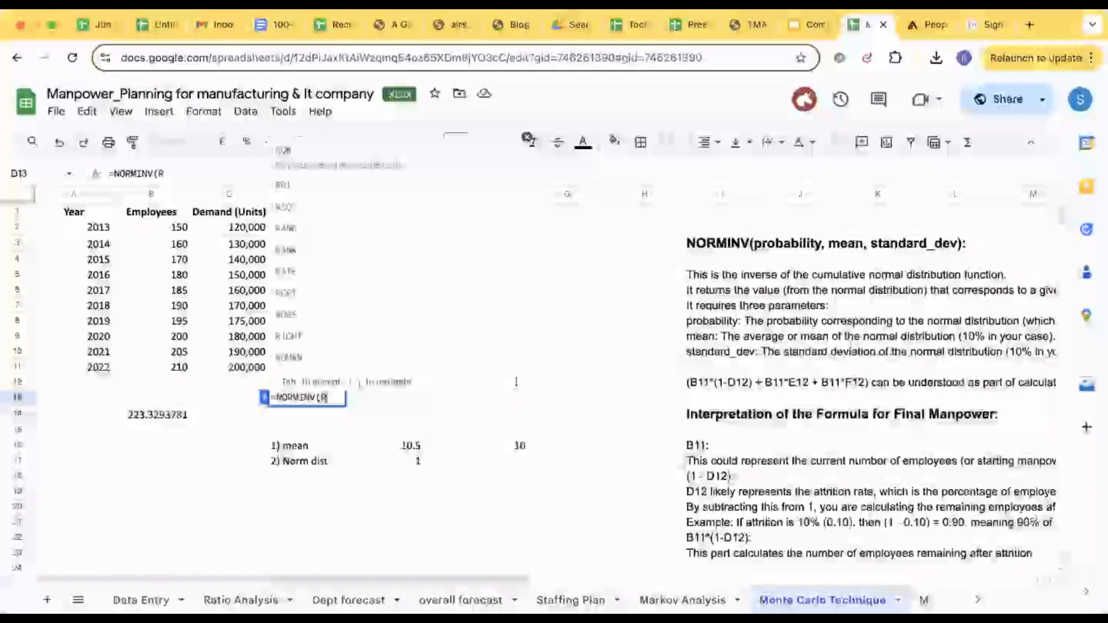
{"action": "type", "text": "and"}
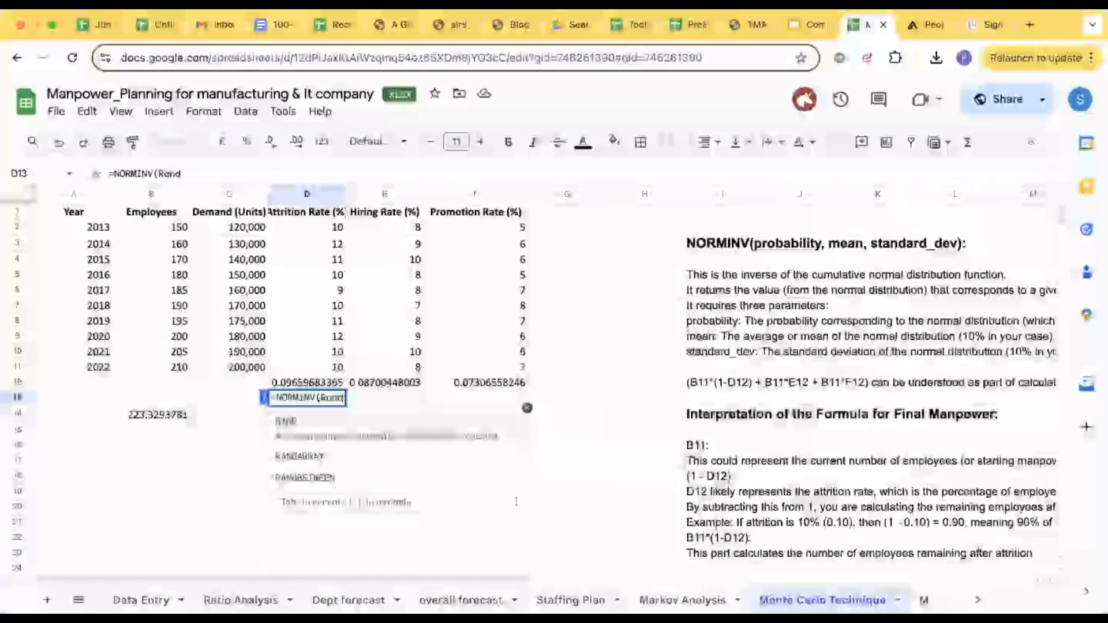
{"action": "type", "text": "()"}
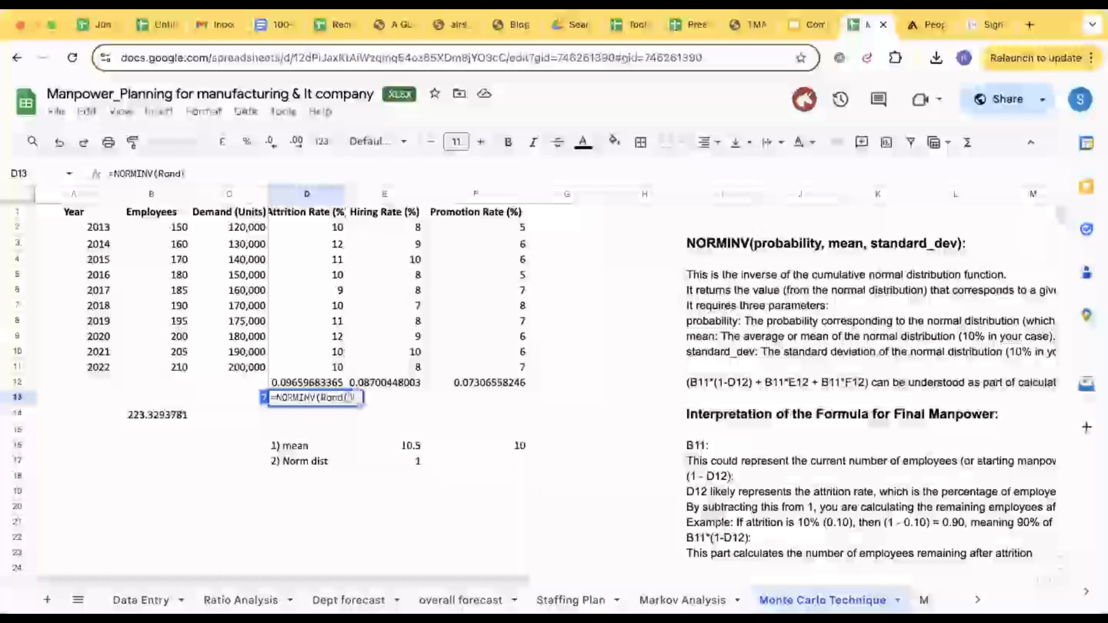
{"action": "type", "text": ","}
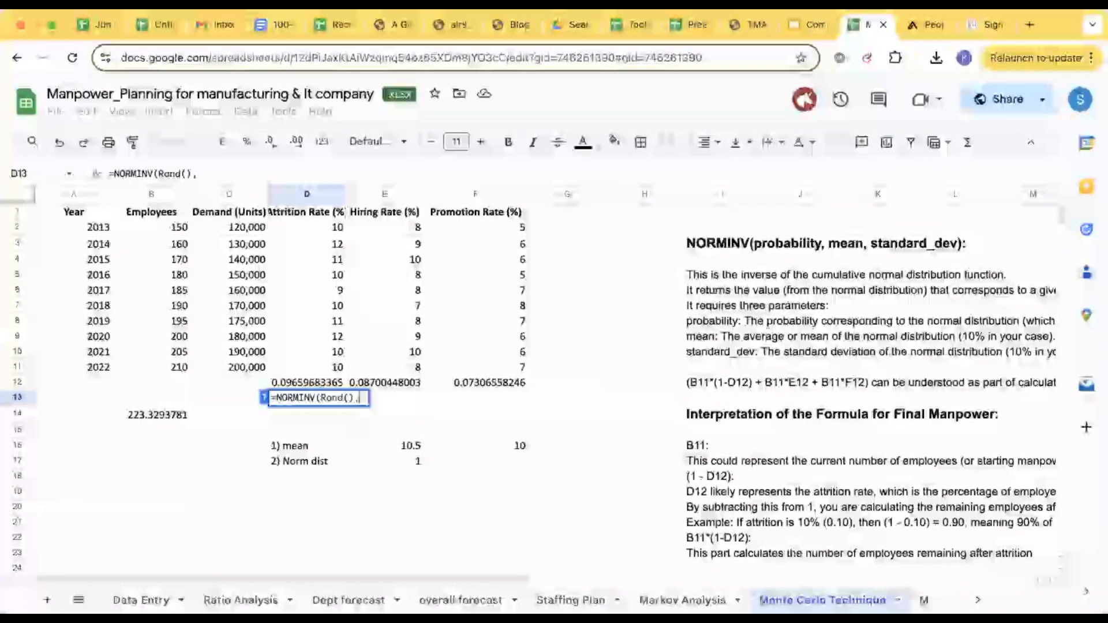
{"action": "type", "text": "1"}
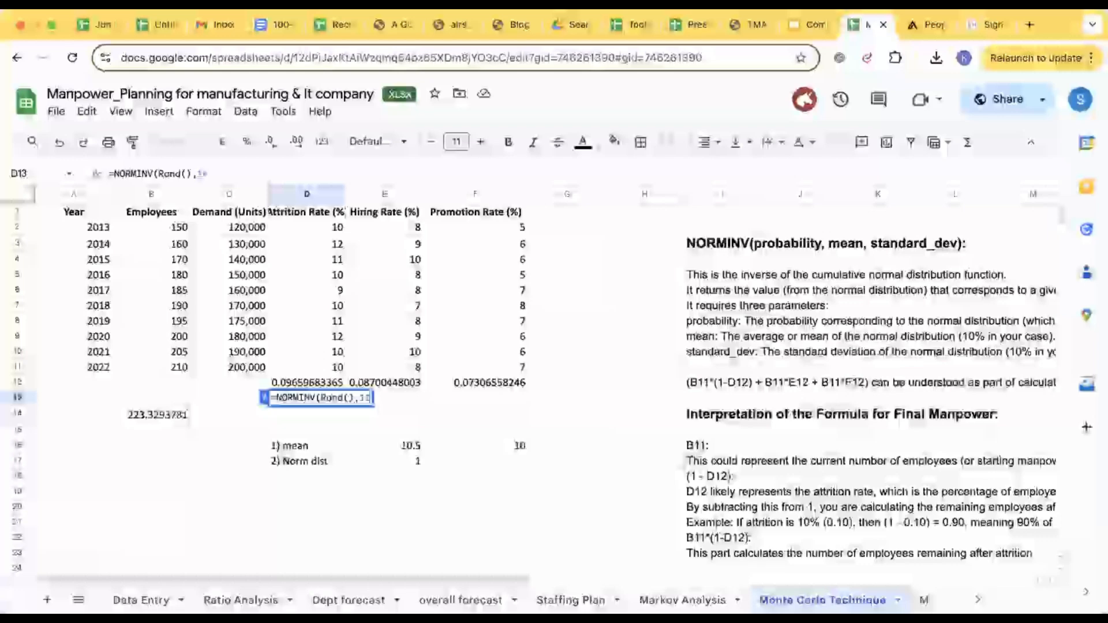
{"action": "type", "text": "0%,"}
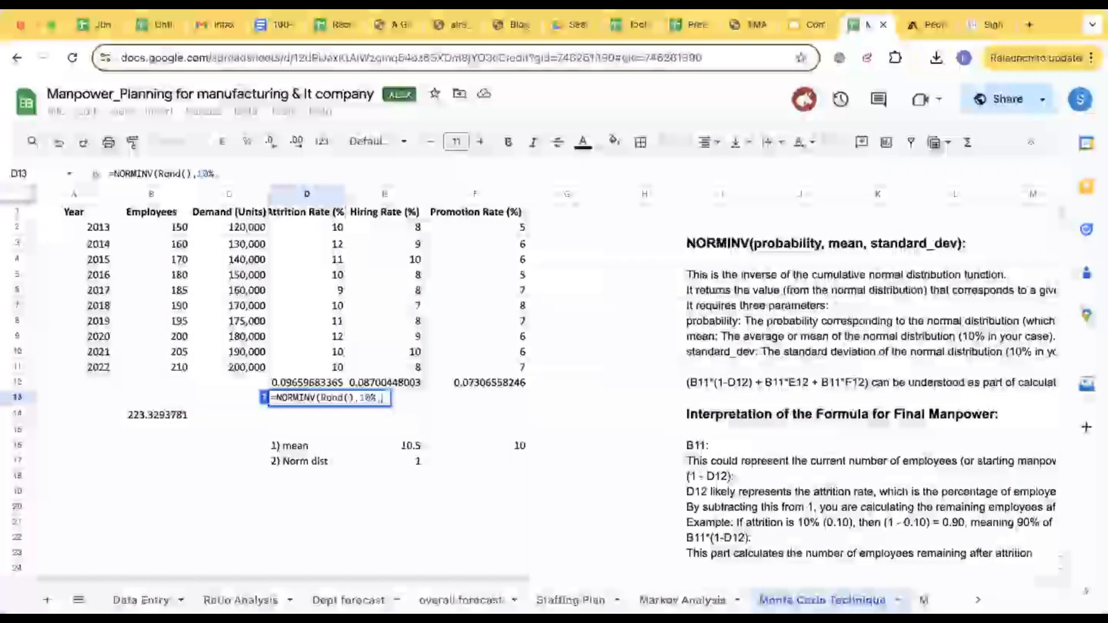
{"action": "type", "text": "1"}
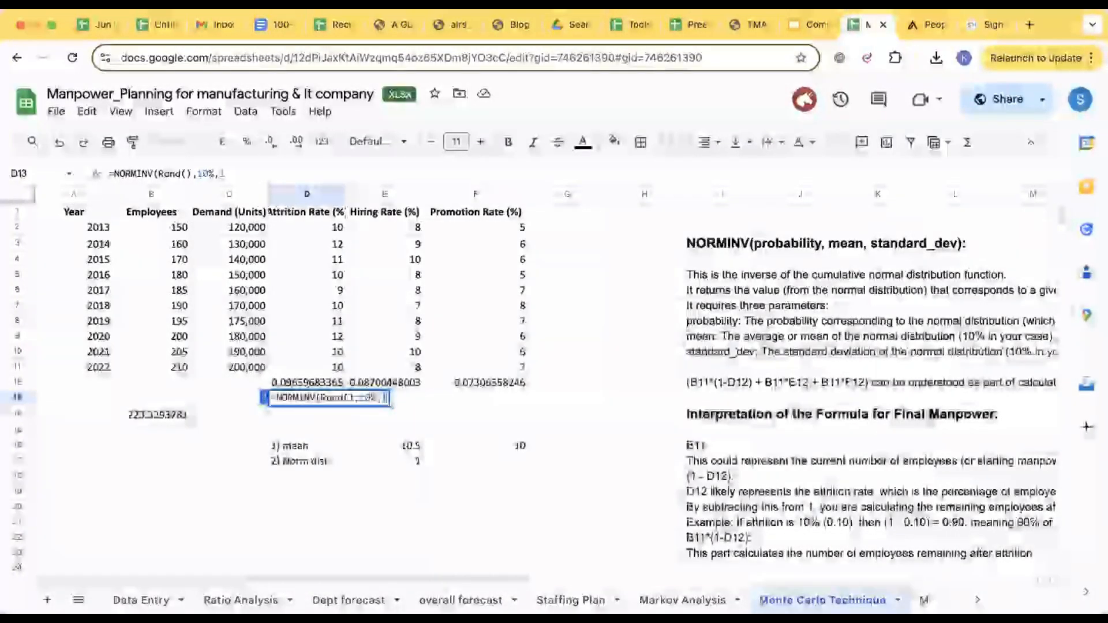
{"action": "type", "text": "%)"}
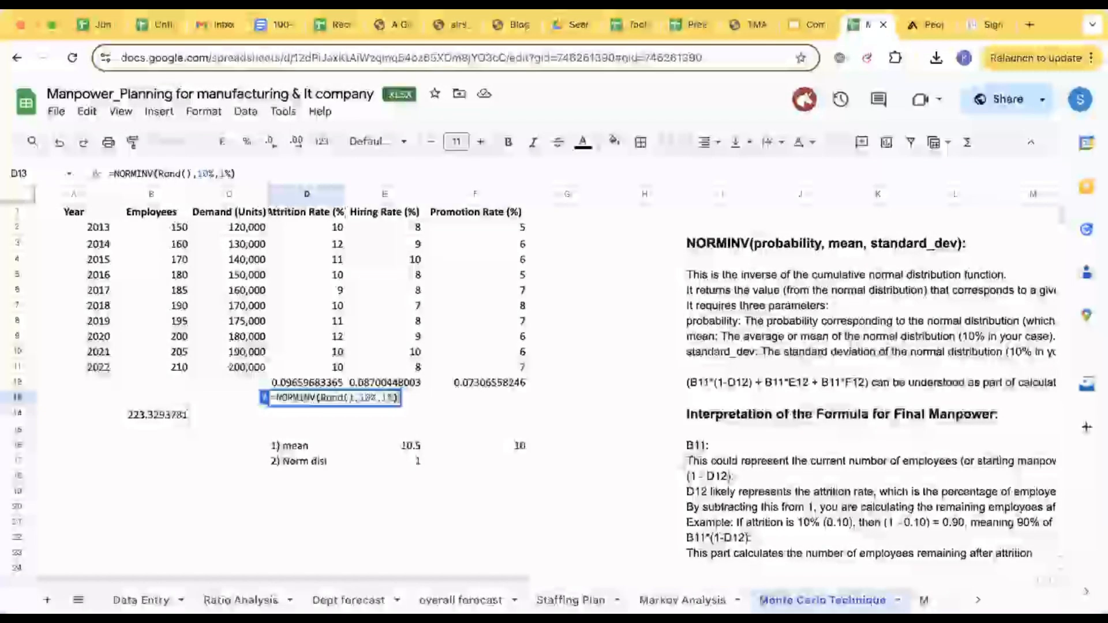
{"action": "key", "text": "Return"}
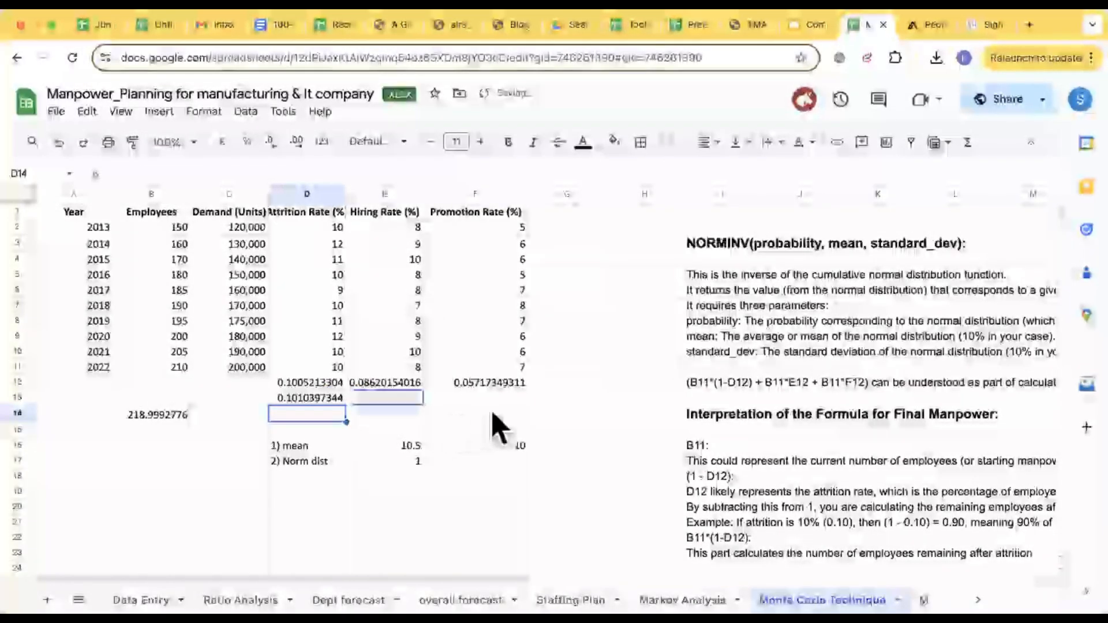
- Review the hiring rates in E2:E11 and try to start an AVERAGE formula in G3
{"action": "left_click", "coordinate": [254, 404]}
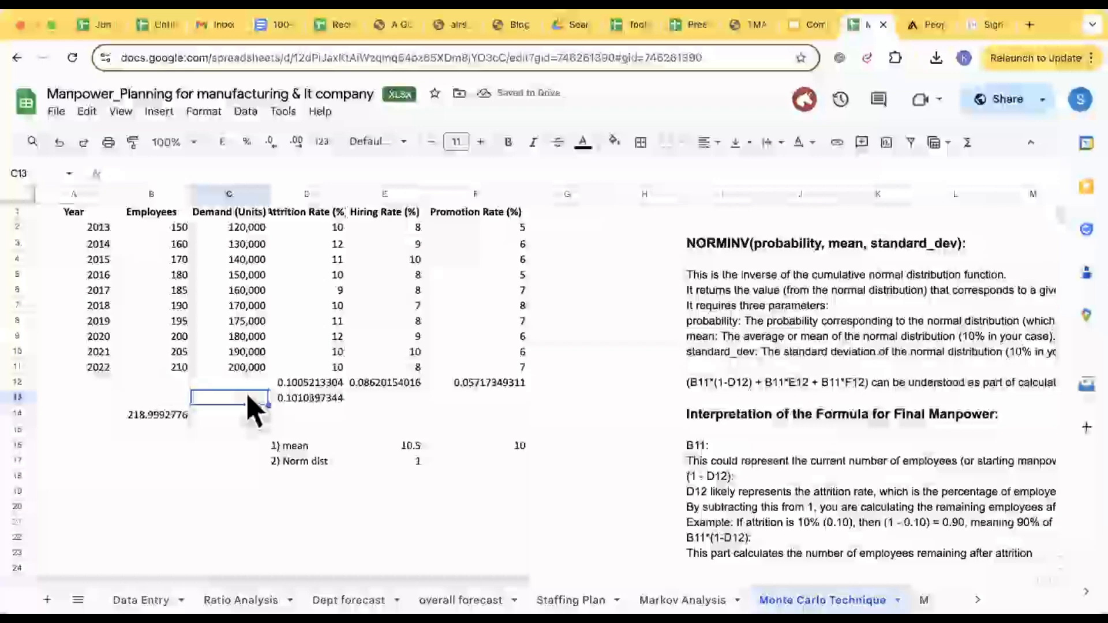
{"action": "left_click", "coordinate": [359, 411]}
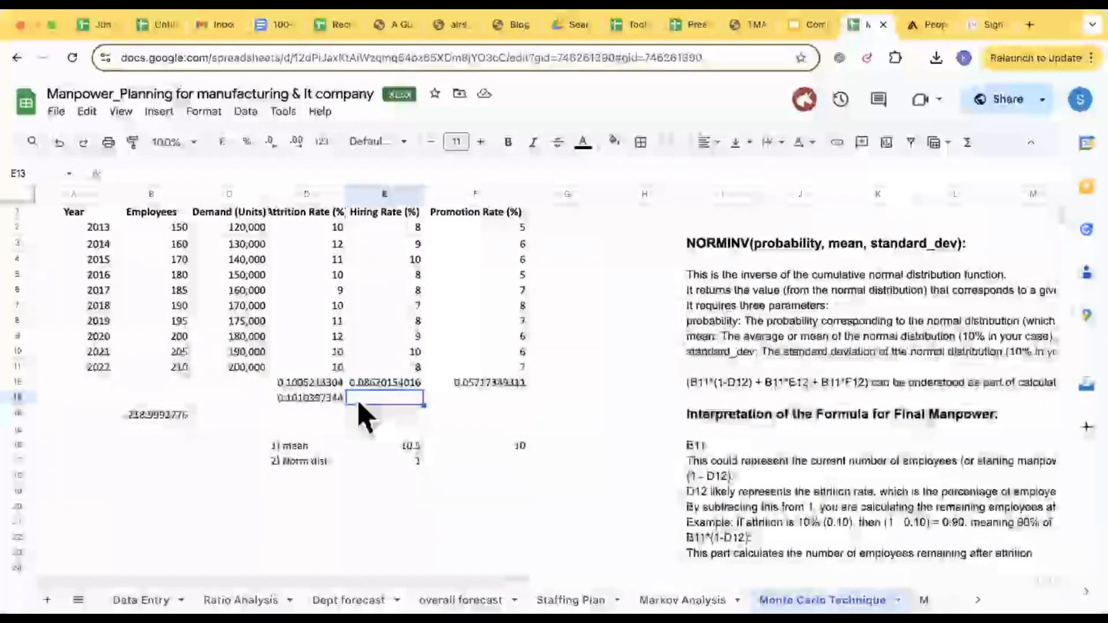
{"action": "left_click_drag", "start_coordinate": [392, 227], "coordinate": [405, 374]}
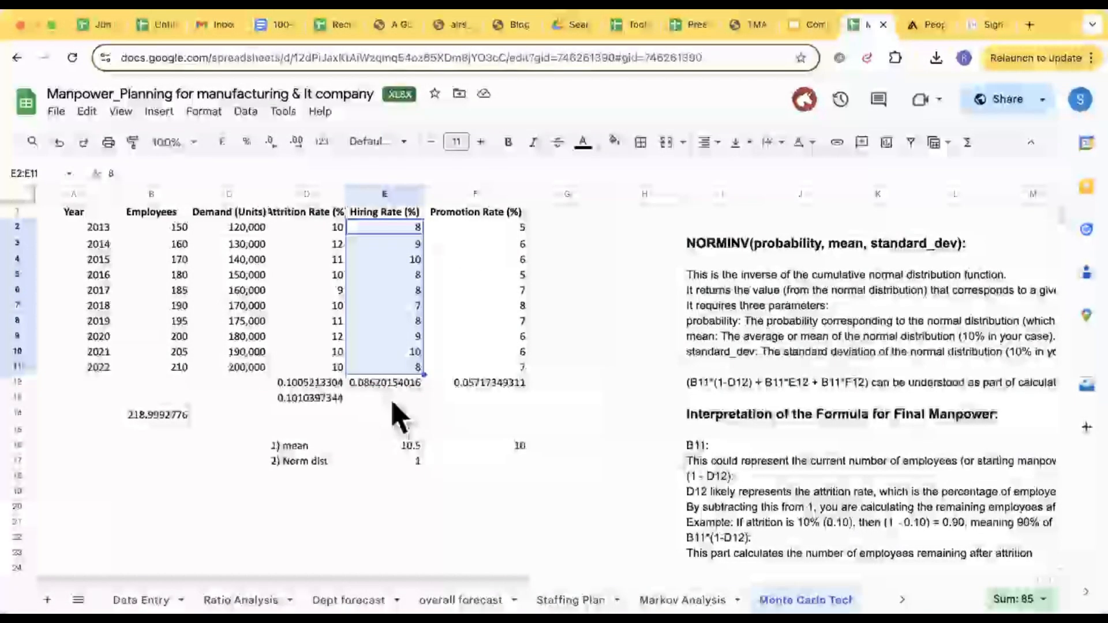
{"action": "left_click", "coordinate": [393, 404]}
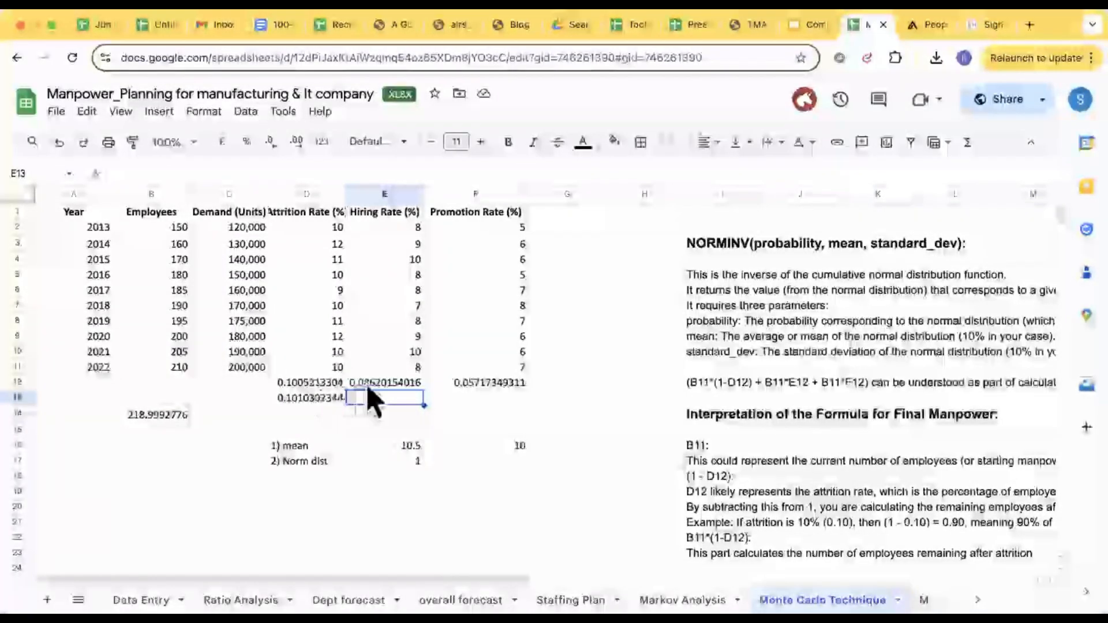
{"action": "left_click", "coordinate": [367, 385]}
{"action": "left_click", "coordinate": [563, 245]}
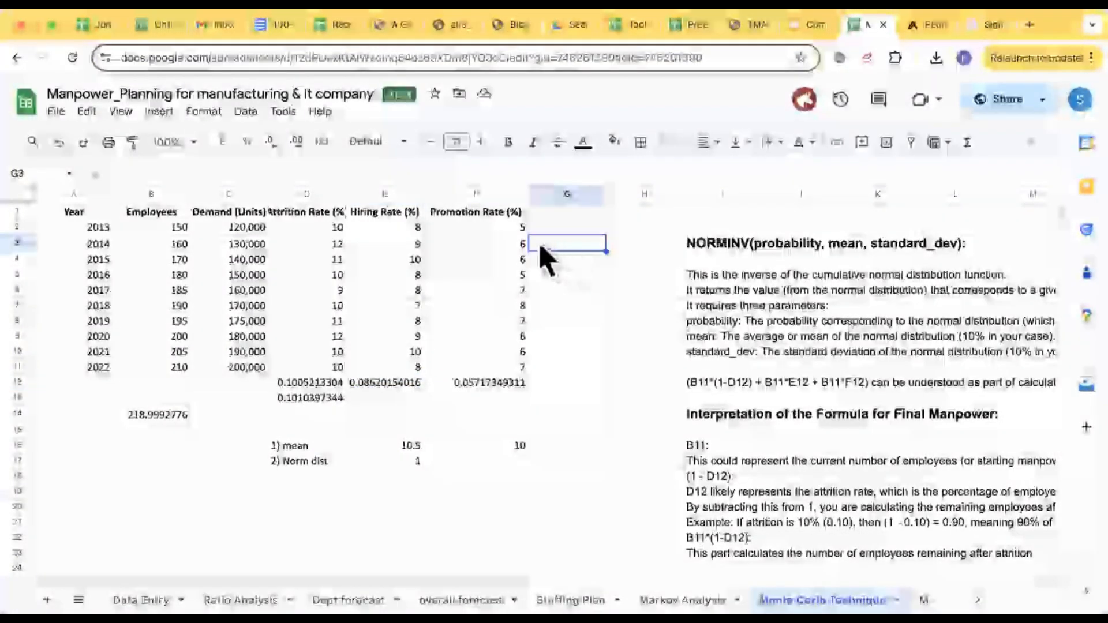
{"action": "type", "text": "=NORM"}
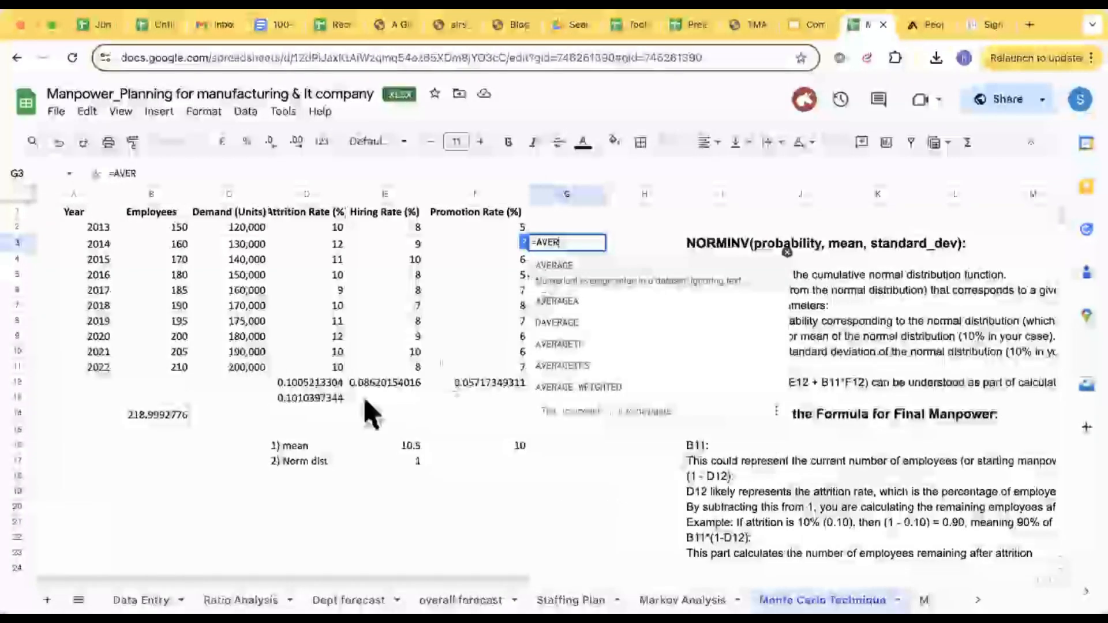
- Clear the simulated rate formulas from the range D12:F14
{"action": "left_click", "coordinate": [334, 386]}
{"action": "left_click_drag", "start_coordinate": [340, 398], "coordinate": [500, 421]}
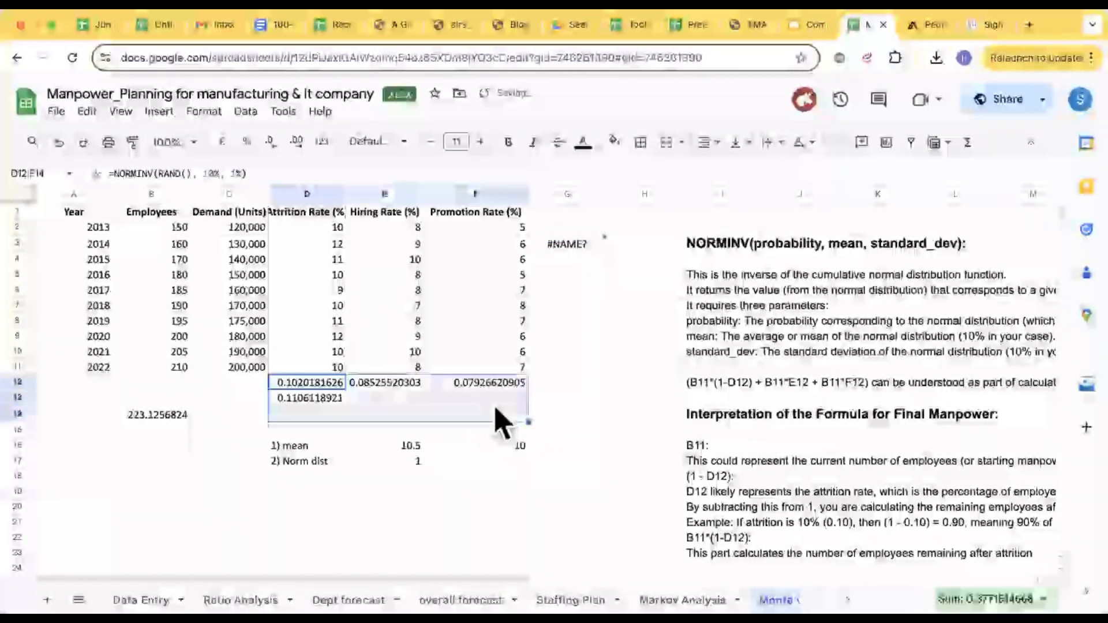
{"action": "key", "text": "Delete"}
- Average the hiring rates E2:E11 in G3 and replace that formula with the fixed mean 8 in G4
{"action": "left_click", "coordinate": [571, 246]}
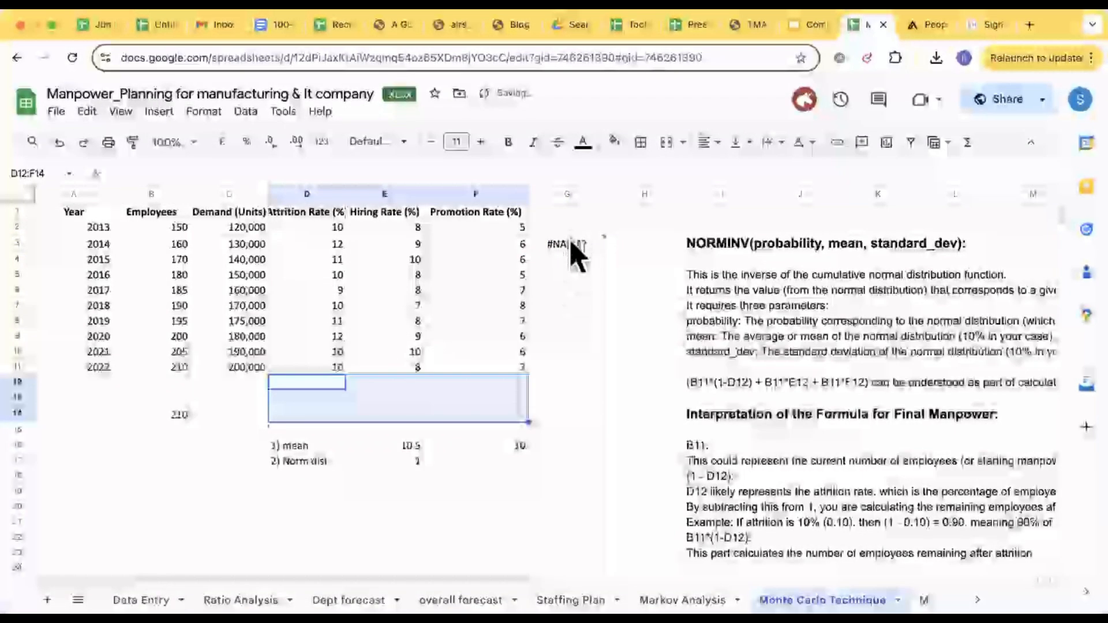
{"action": "type", "text": "=AVERAGE("}
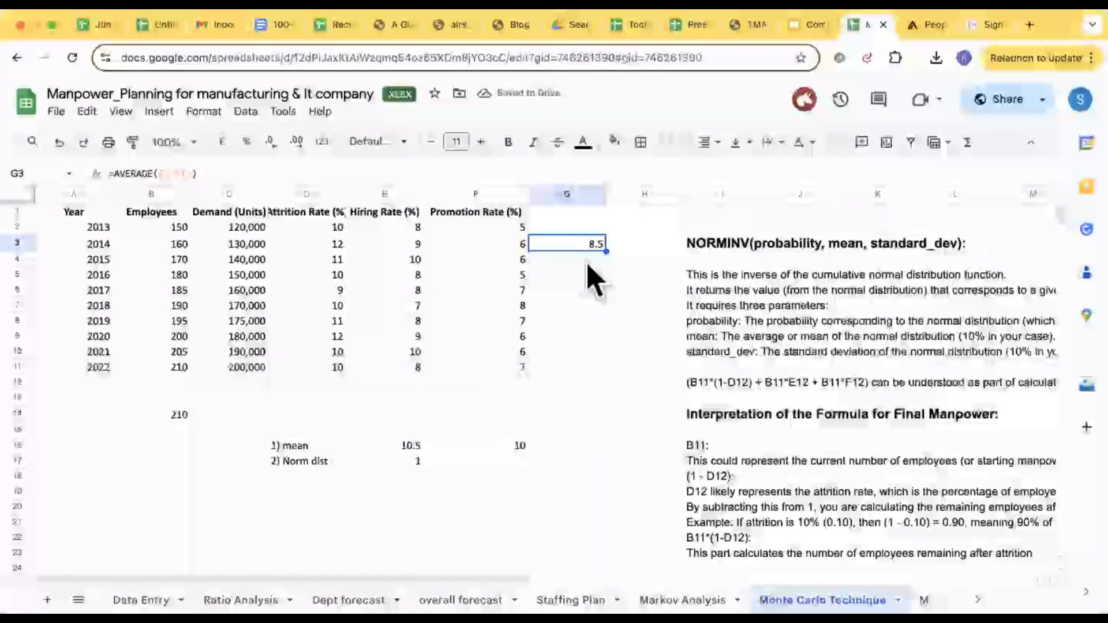
{"action": "left_click", "coordinate": [587, 264]}
{"action": "type", "text": "8"}
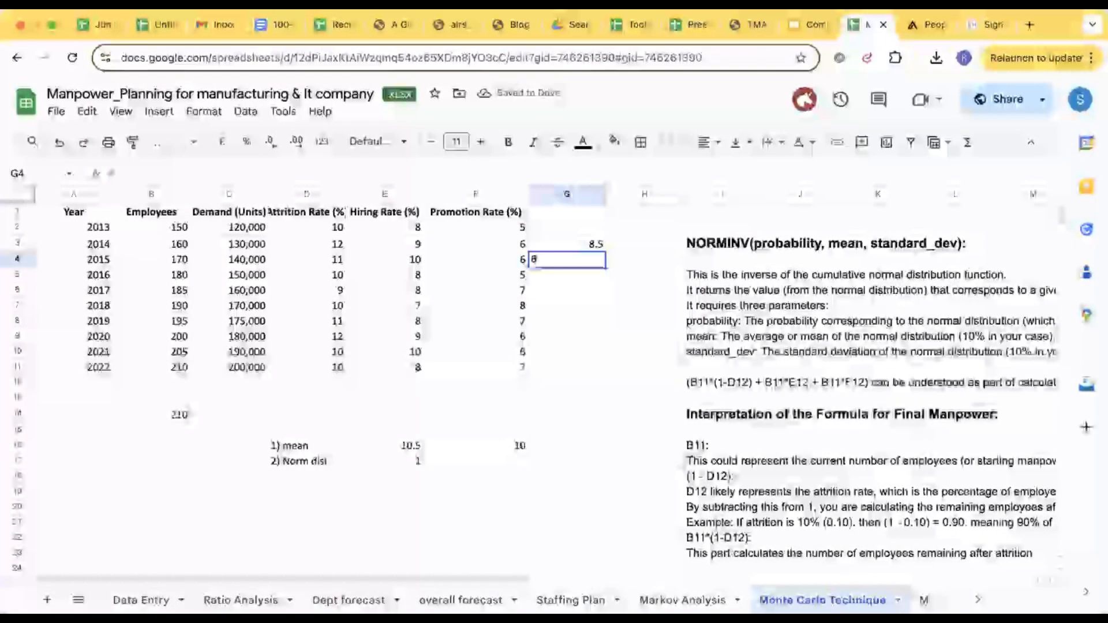
{"action": "key", "text": "Up"}
{"action": "key", "text": "Delete"}
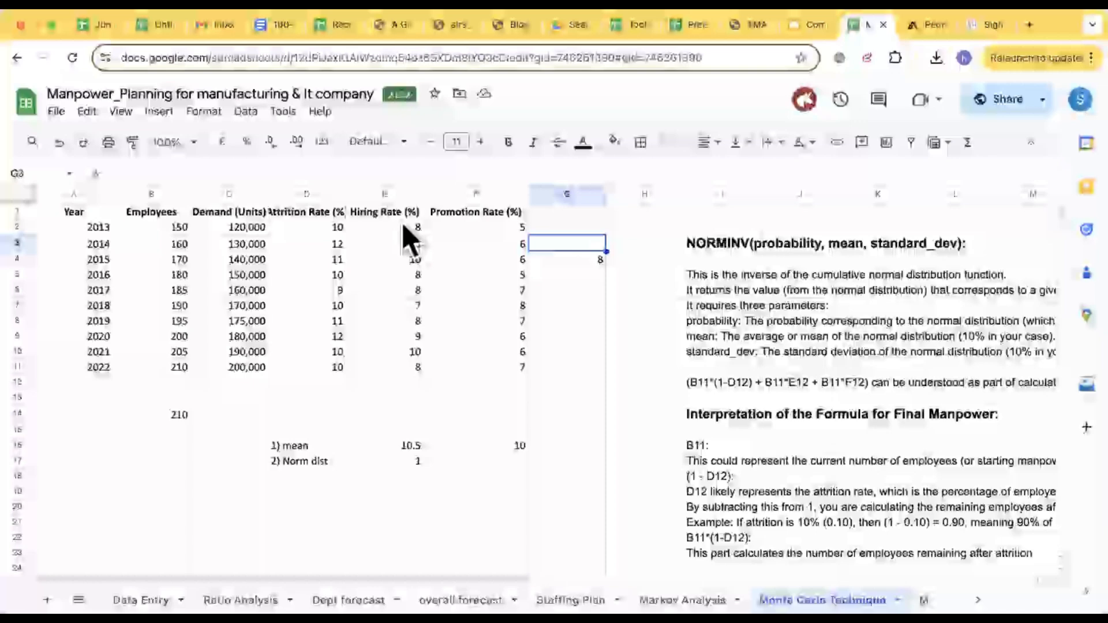
- Calculate the normal distribution of the 2013–2022 hiring rates in G5 with NORMSDIST
{"action": "left_click", "coordinate": [592, 276]}
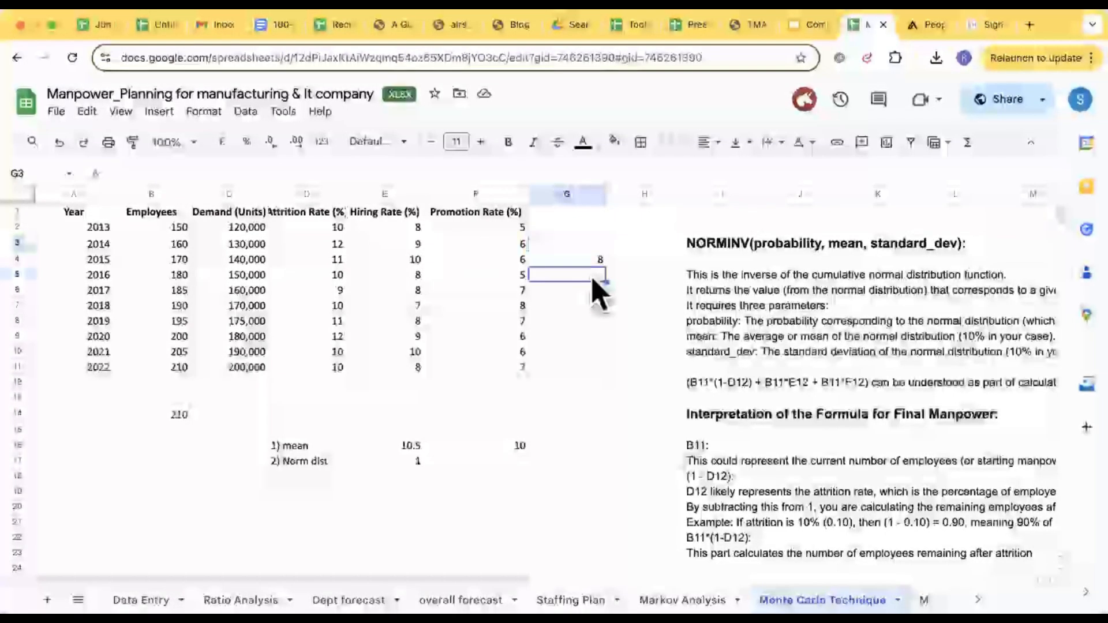
{"action": "type", "text": "=NORMS"}
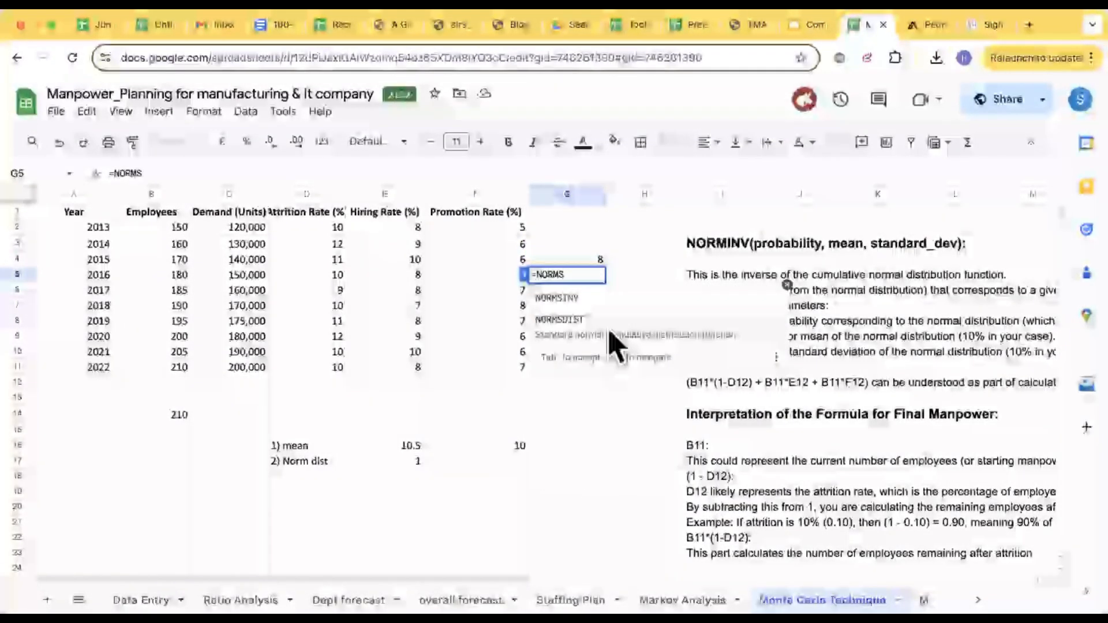
{"action": "left_click", "coordinate": [618, 344]}
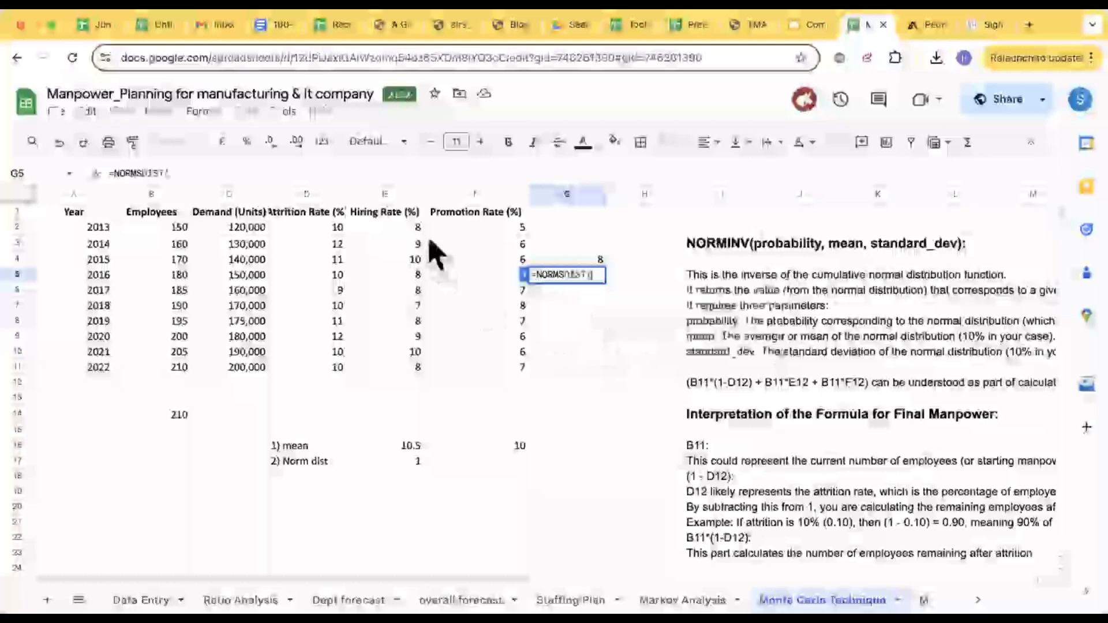
{"action": "left_click_drag", "start_coordinate": [420, 231], "coordinate": [415, 383]}
{"action": "key", "text": "Return"}
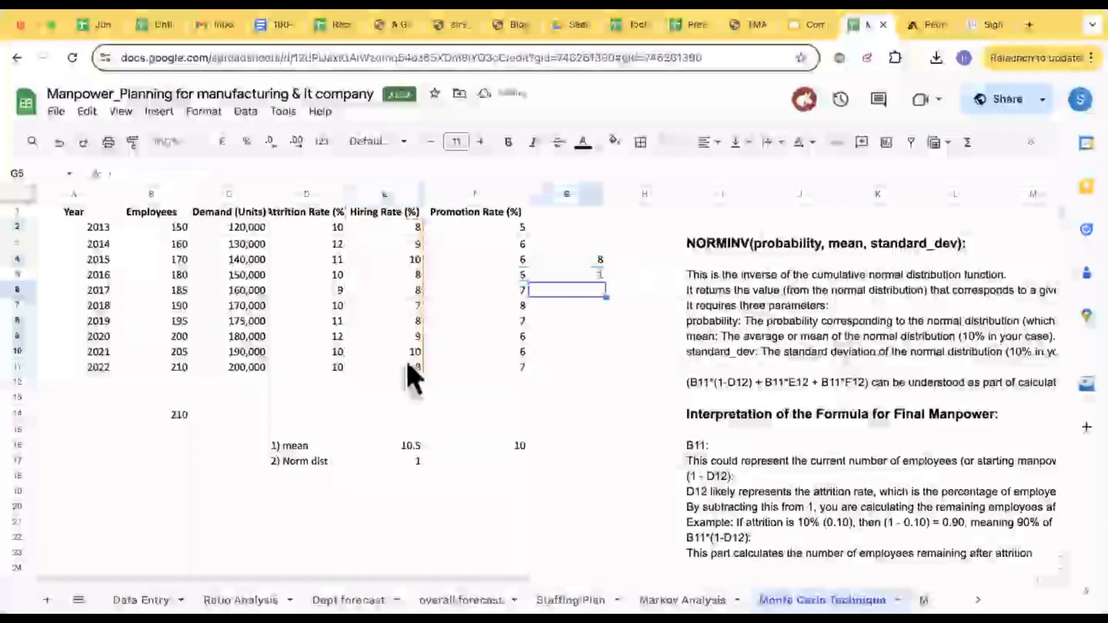
{"action": "left_click", "coordinate": [597, 262]}
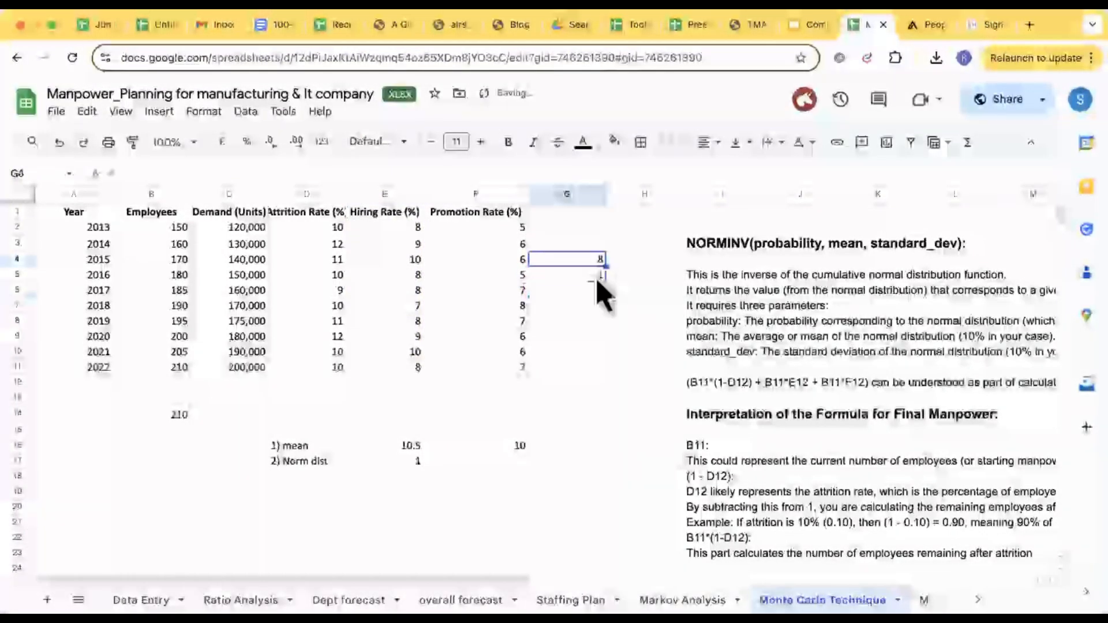
{"action": "left_click", "coordinate": [597, 277]}
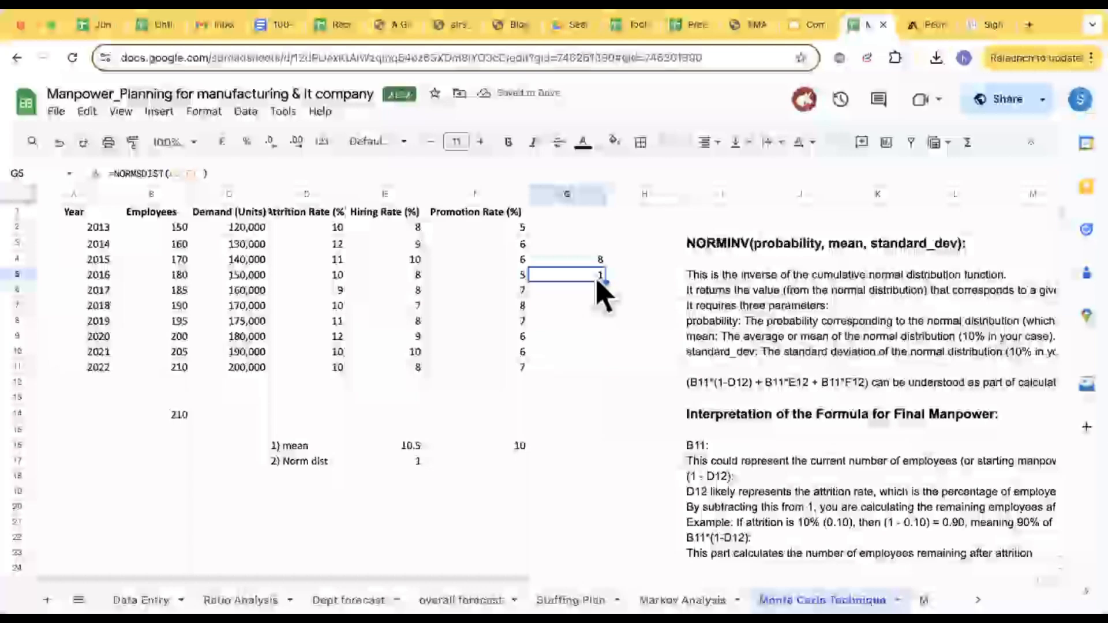
- Simulate the next hiring rate in E12 with =NORMINV(RAND(),8%,1%)
{"action": "left_click", "coordinate": [404, 385]}
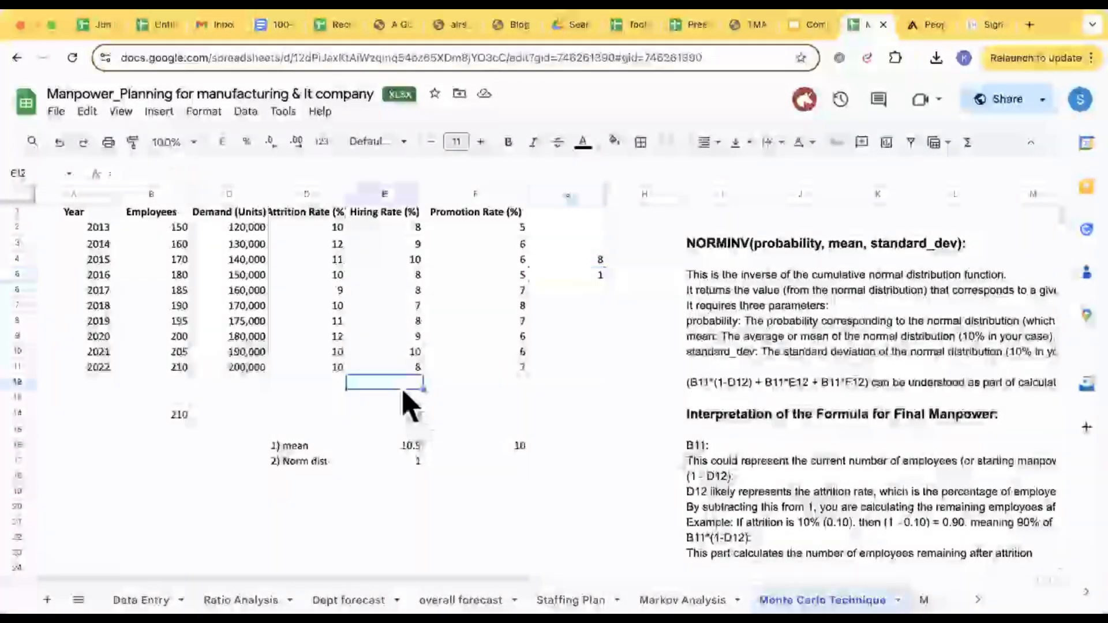
{"action": "type", "text": "=NORM"}
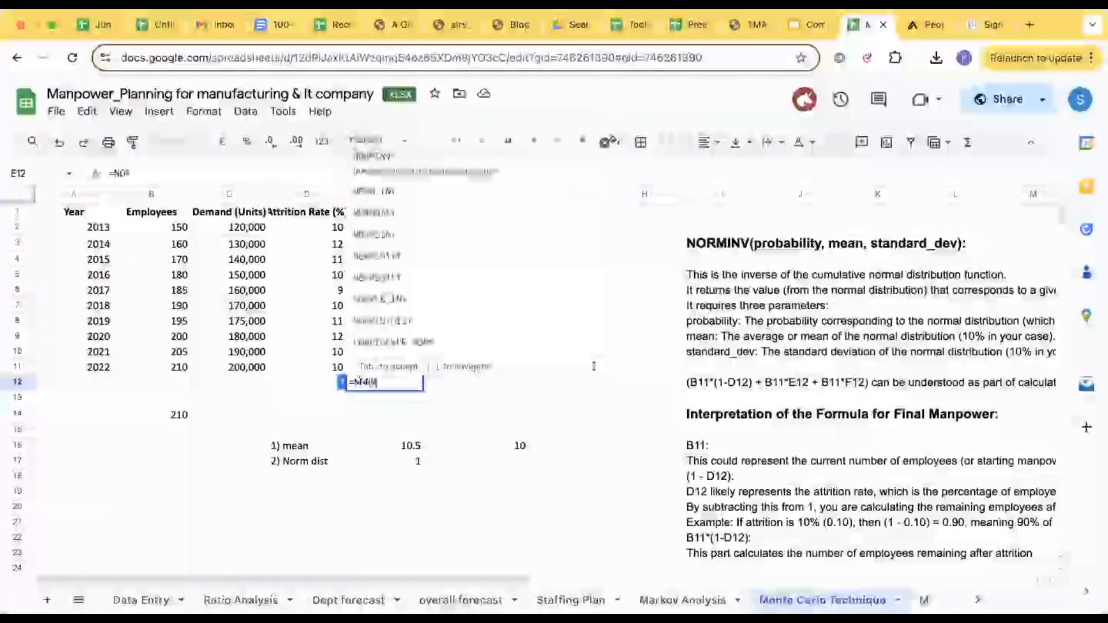
{"action": "type", "text": "INV(RAND(),"}
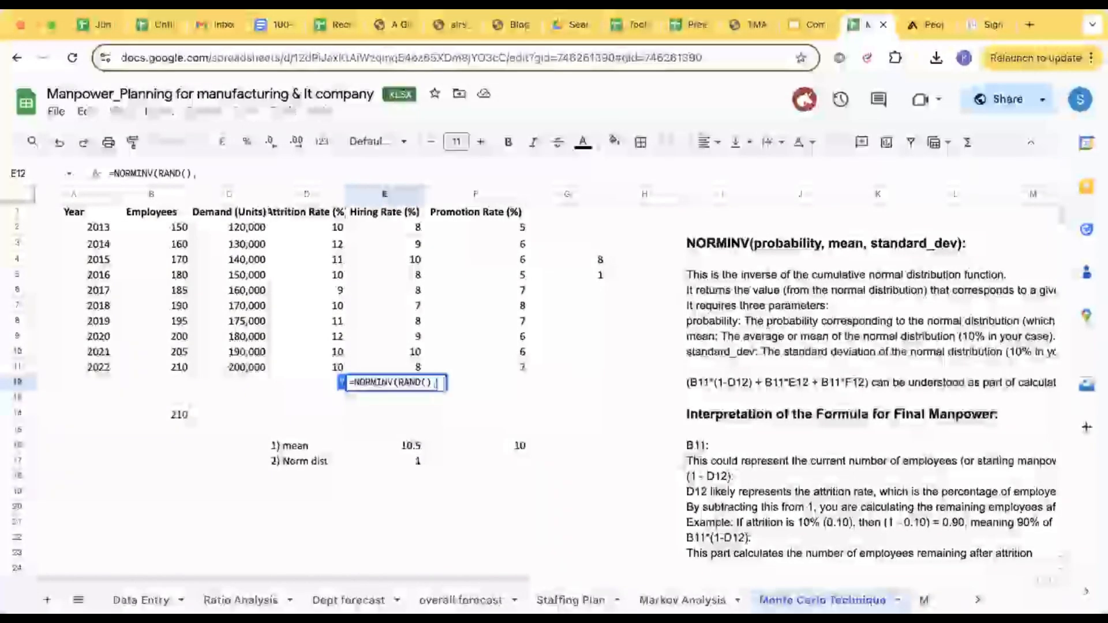
{"action": "type", "text": "8%"}
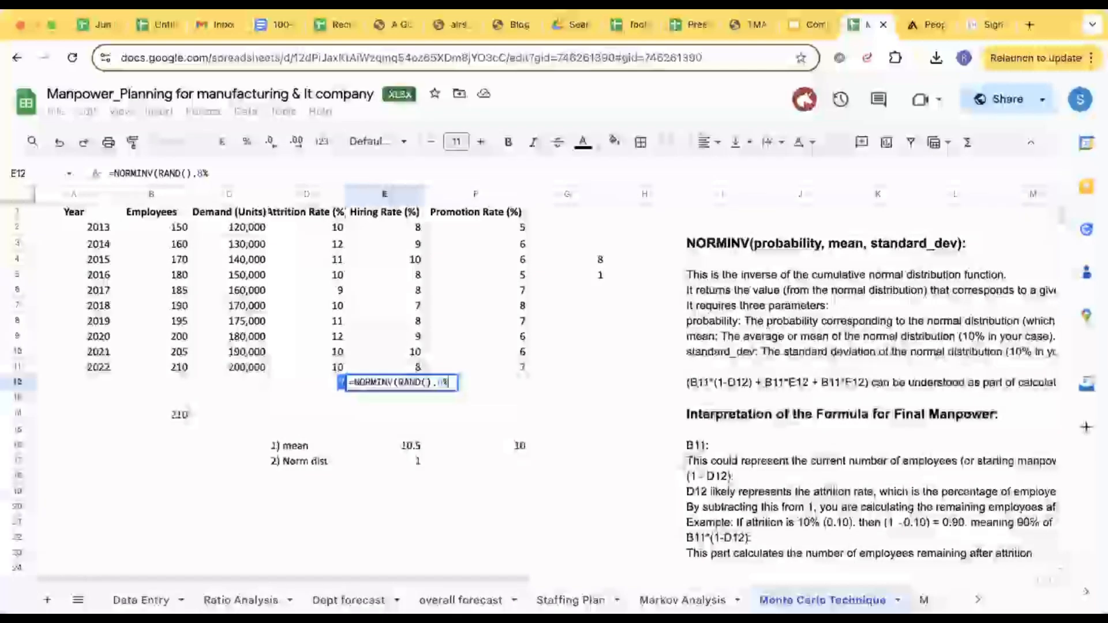
{"action": "type", "text": ",1"}
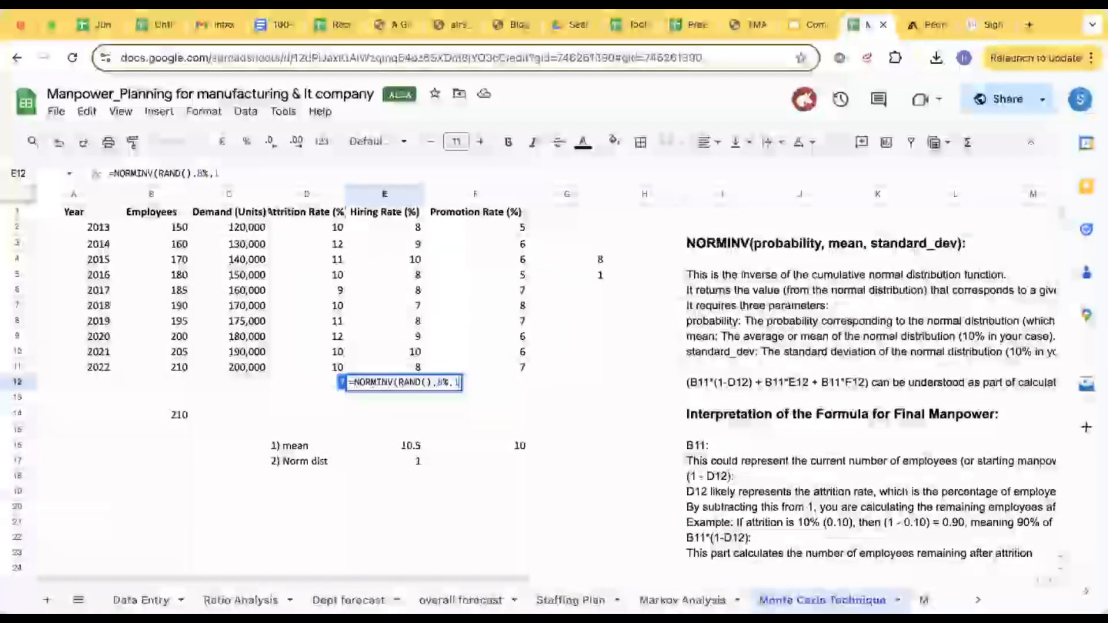
{"action": "type", "text": "%)"}
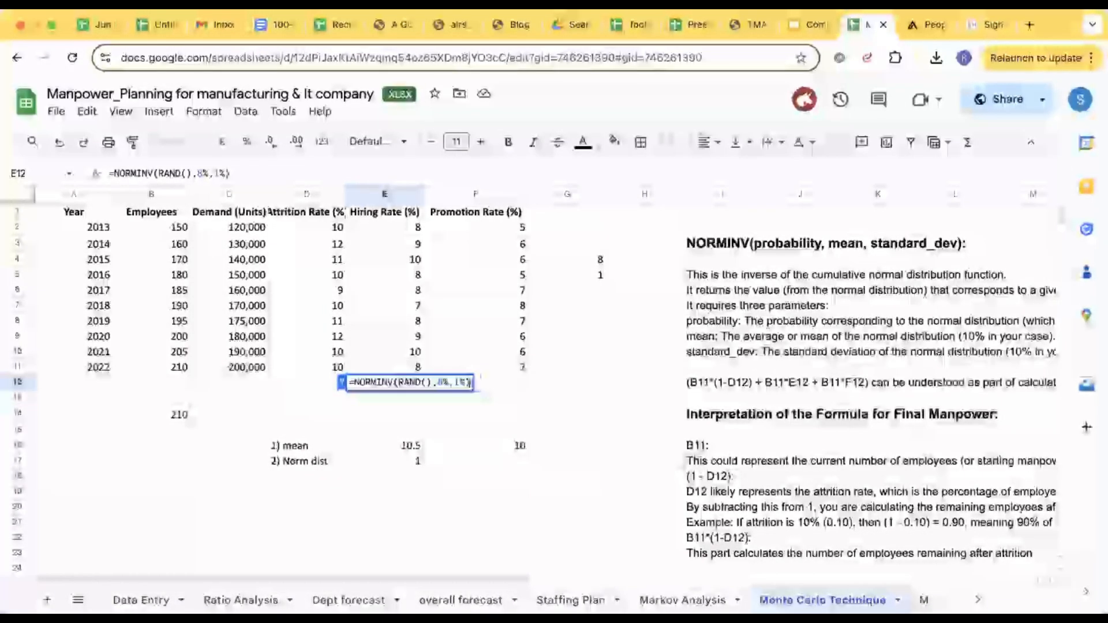
{"action": "key", "text": "Return"}
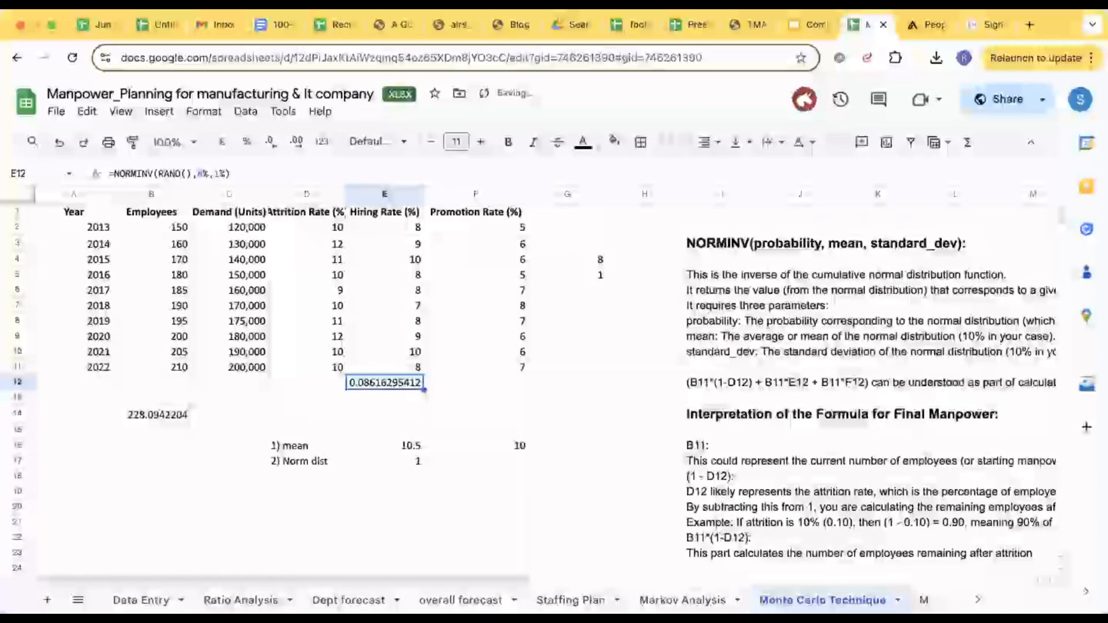
{"action": "key", "text": "Right"}
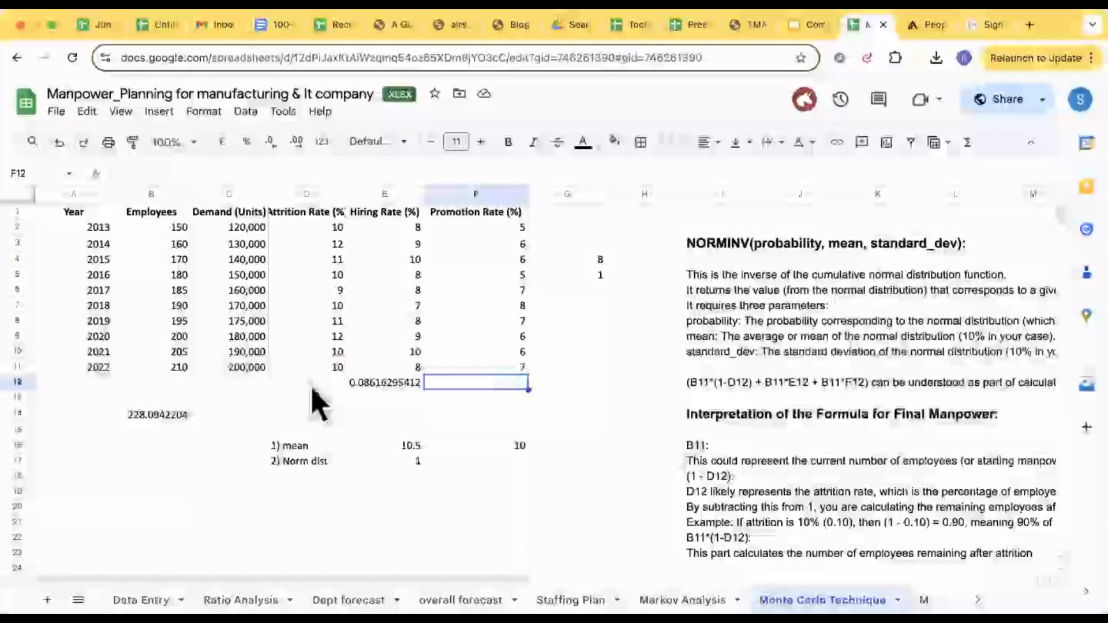
- Fill row 12 with fixed rates: attrition 11 in D12, hiring 9 in E12 and promotion 7 in F12
{"action": "left_click", "coordinate": [311, 386]}
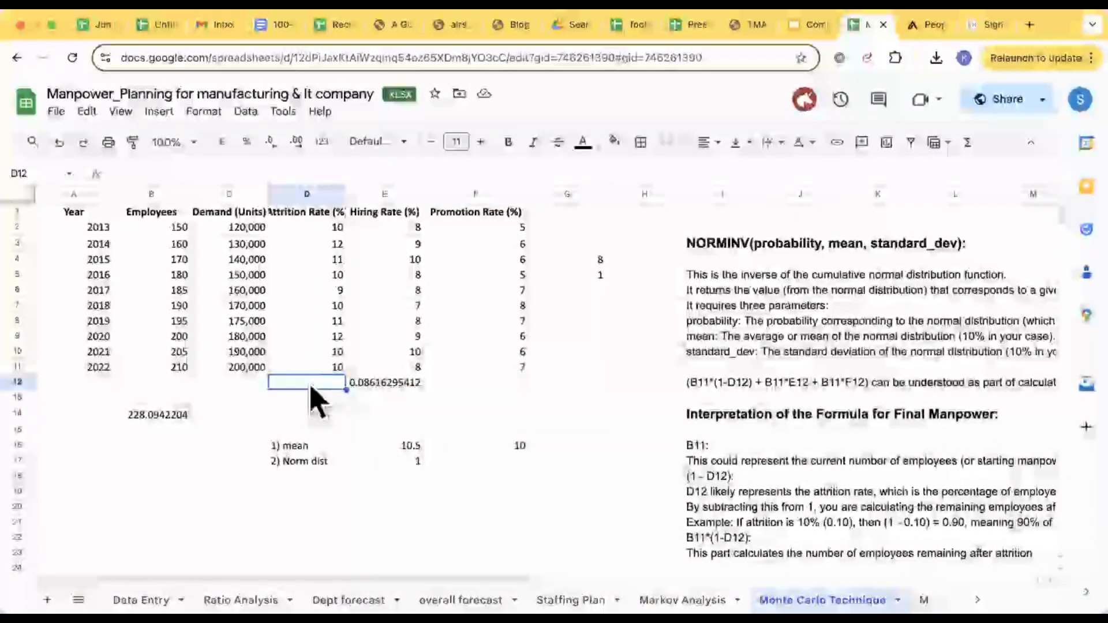
{"action": "type", "text": "11"}
{"action": "key", "text": "Tab"}
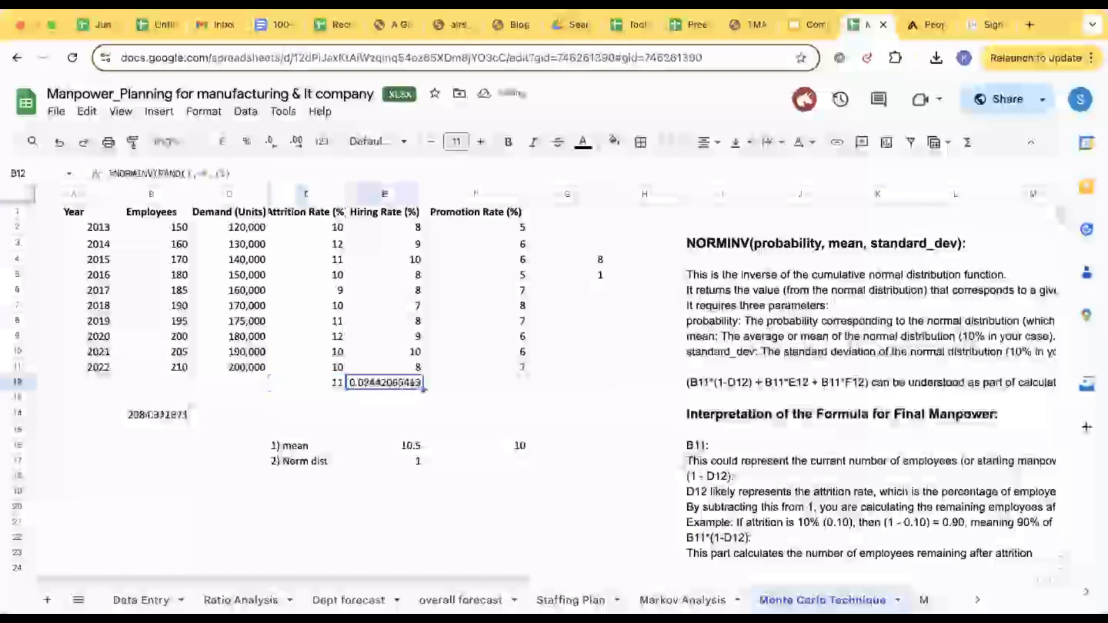
{"action": "type", "text": "9"}
{"action": "key", "text": "Tab"}
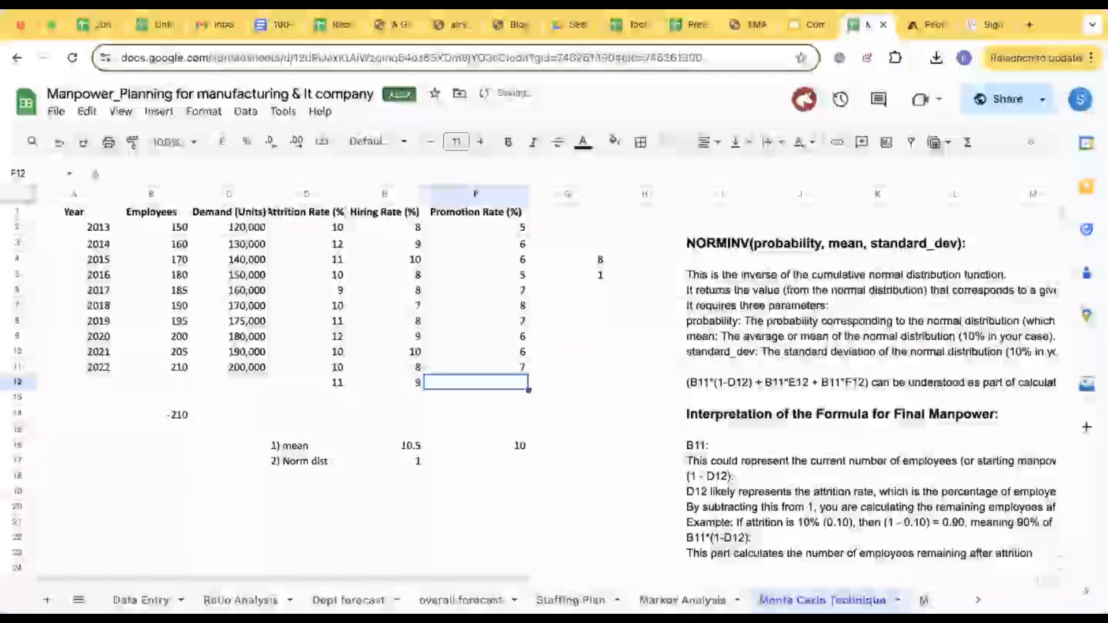
{"action": "type", "text": "7"}
{"action": "left_click", "coordinate": [476, 413]}
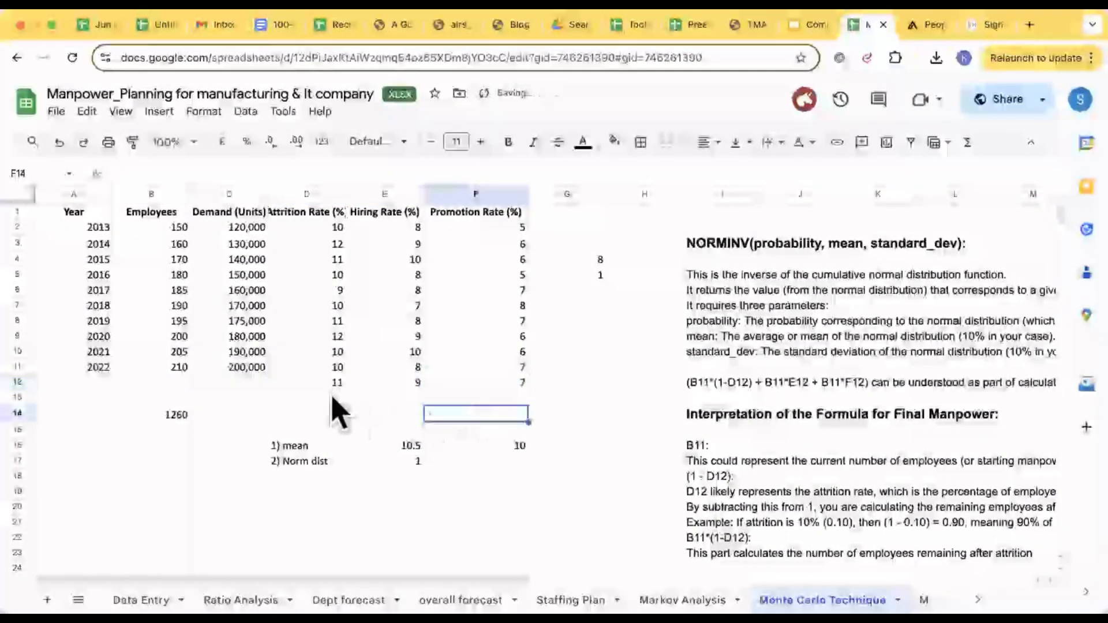
- Review the attrition rates in column D, the 2022 employee count in B11, and the hiring and promotion rates used for the manpower forecast
{"action": "left_click", "coordinate": [322, 407]}
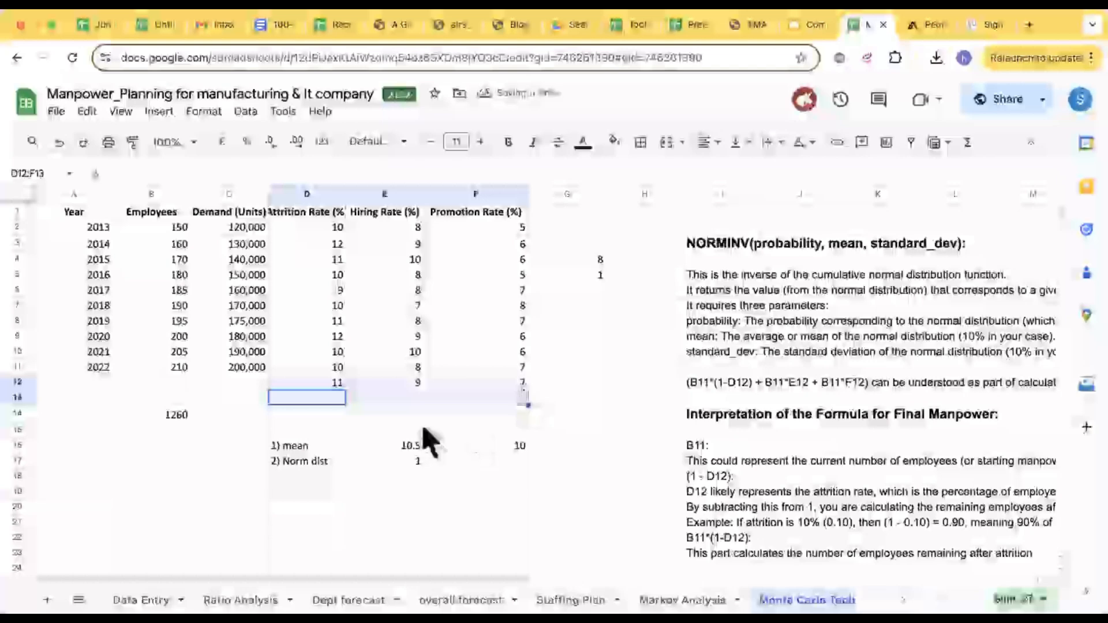
{"action": "left_click", "coordinate": [415, 432]}
{"action": "left_click_drag", "start_coordinate": [321, 230], "coordinate": [329, 386]}
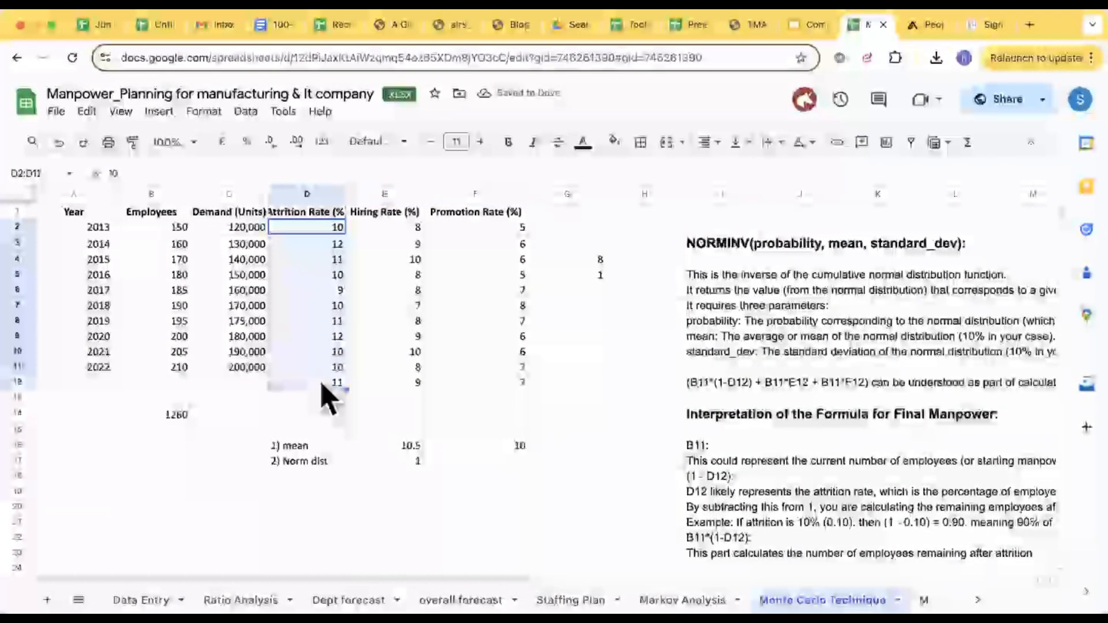
{"action": "left_click", "coordinate": [311, 415]}
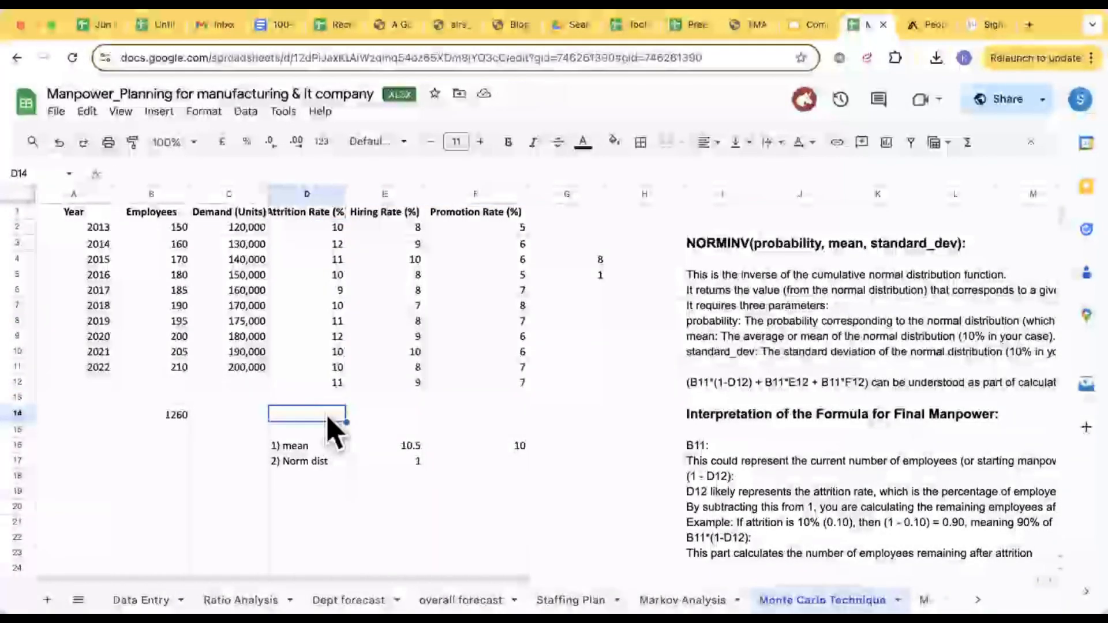
{"action": "scroll", "coordinate": [331, 430], "scroll_direction": "down", "scroll_amount": 1}
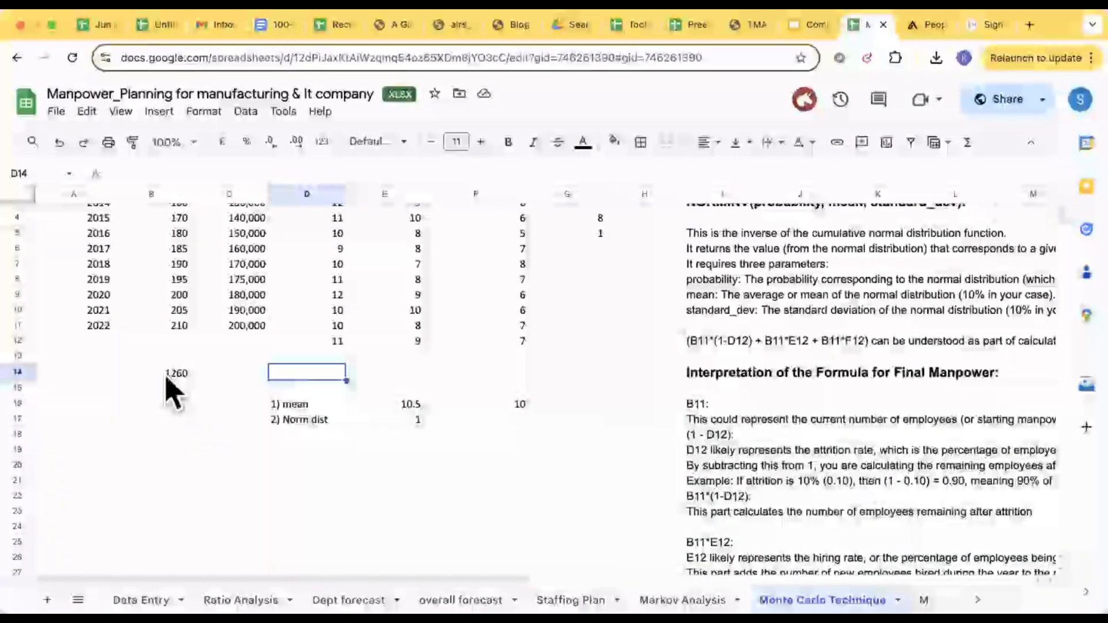
{"action": "left_click", "coordinate": [180, 327]}
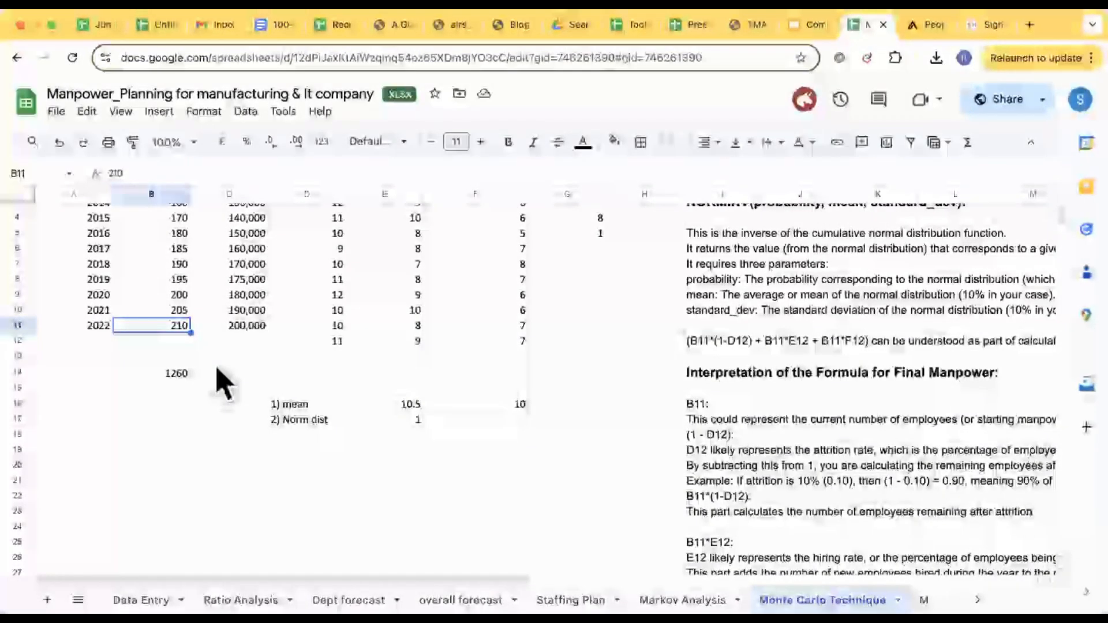
{"action": "scroll", "coordinate": [311, 237], "scroll_direction": "up", "scroll_amount": 1}
{"action": "left_click_drag", "start_coordinate": [315, 229], "coordinate": [330, 374]}
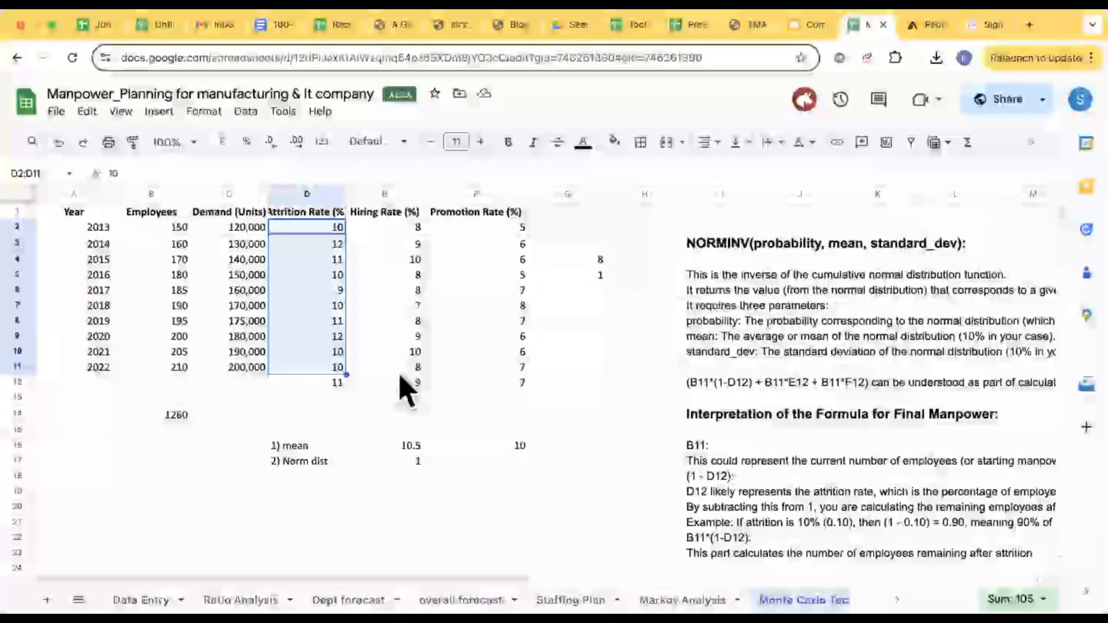
{"action": "left_click", "coordinate": [406, 383]}
{"action": "left_click", "coordinate": [503, 369]}
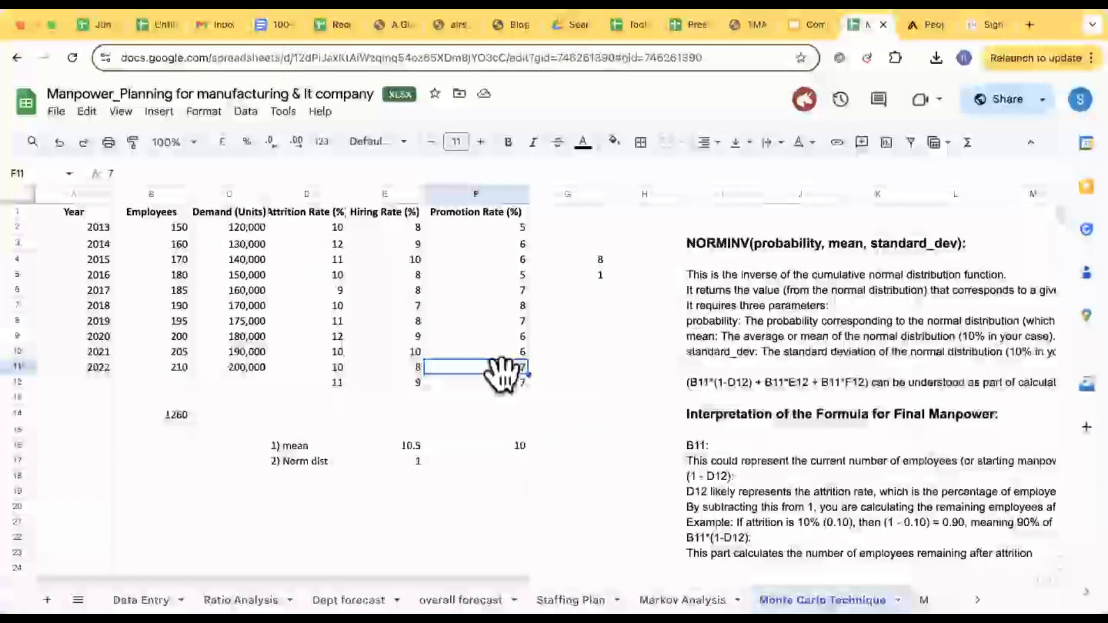
- Clear the previous result in B14 and begin the final manpower formula in B15 with the retained-staff term B11*(1-D12)
{"action": "left_click", "coordinate": [169, 426]}
{"action": "key", "text": "Delete"}
{"action": "key", "text": "Down"}
{"action": "type", "text": "="}
{"action": "left_click", "coordinate": [177, 370]}
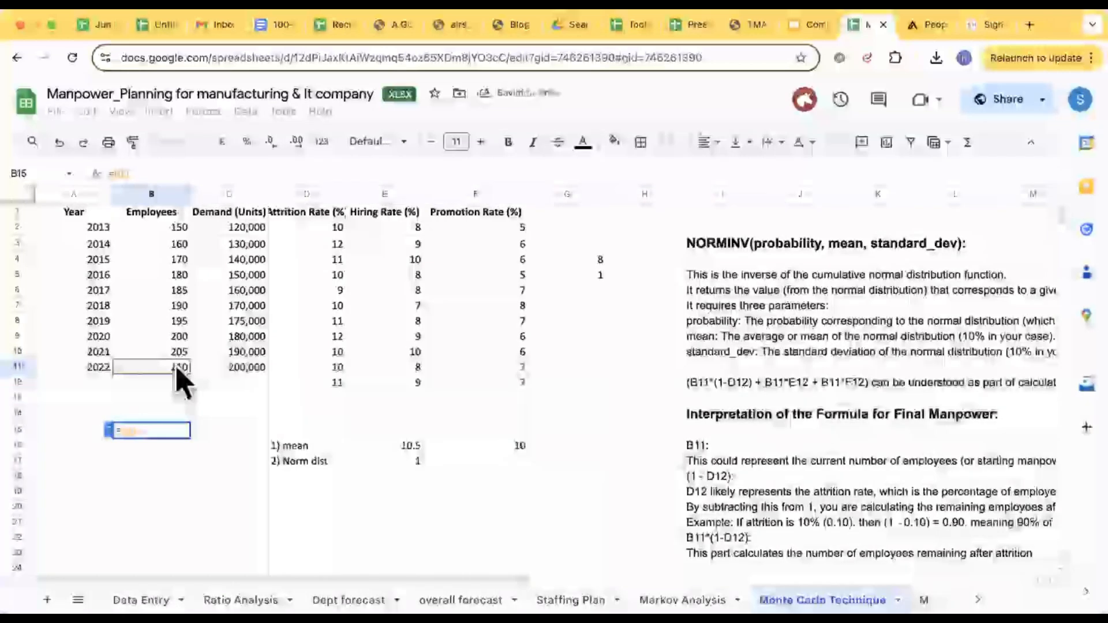
{"action": "type", "text": "*("}
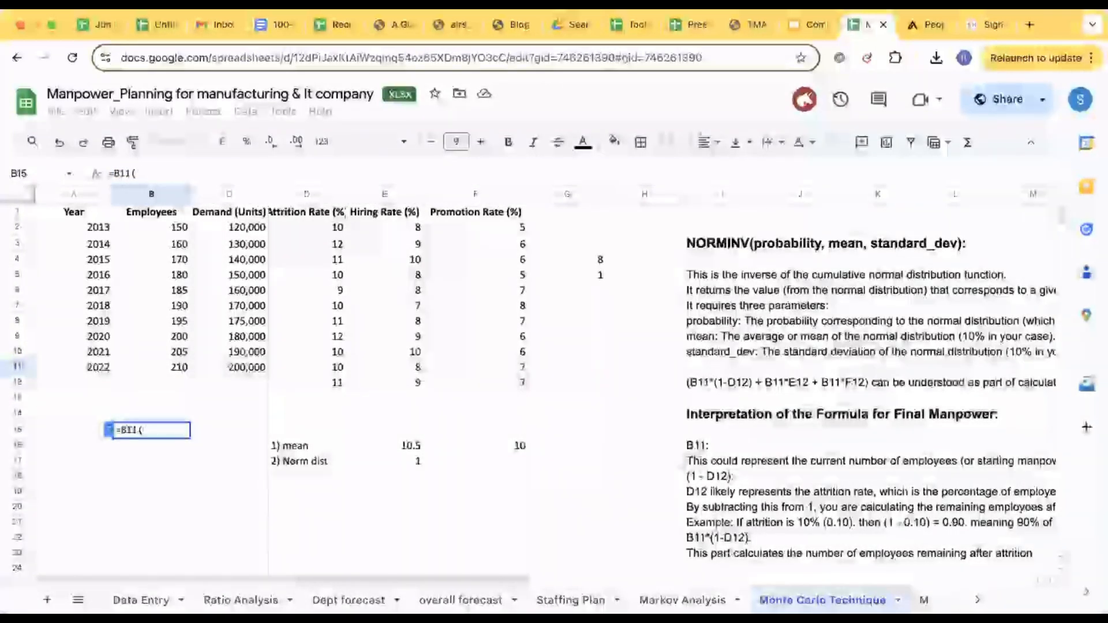
{"action": "key", "text": "BackSpace"}
{"action": "key", "text": "BackSpace"}
{"action": "type", "text": "*"}
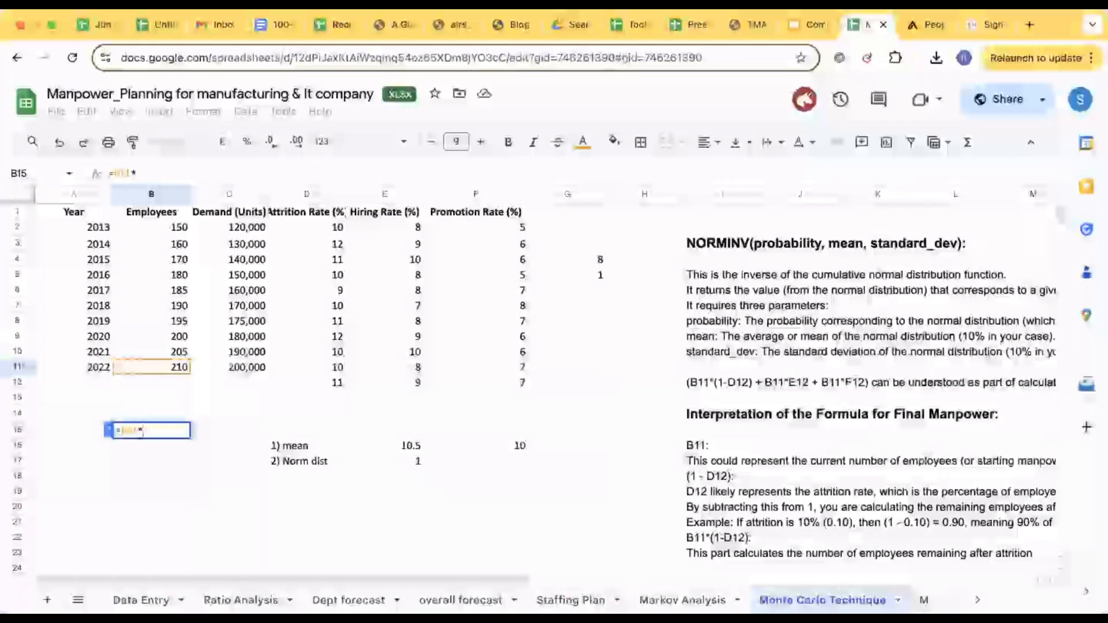
{"action": "type", "text": "("}
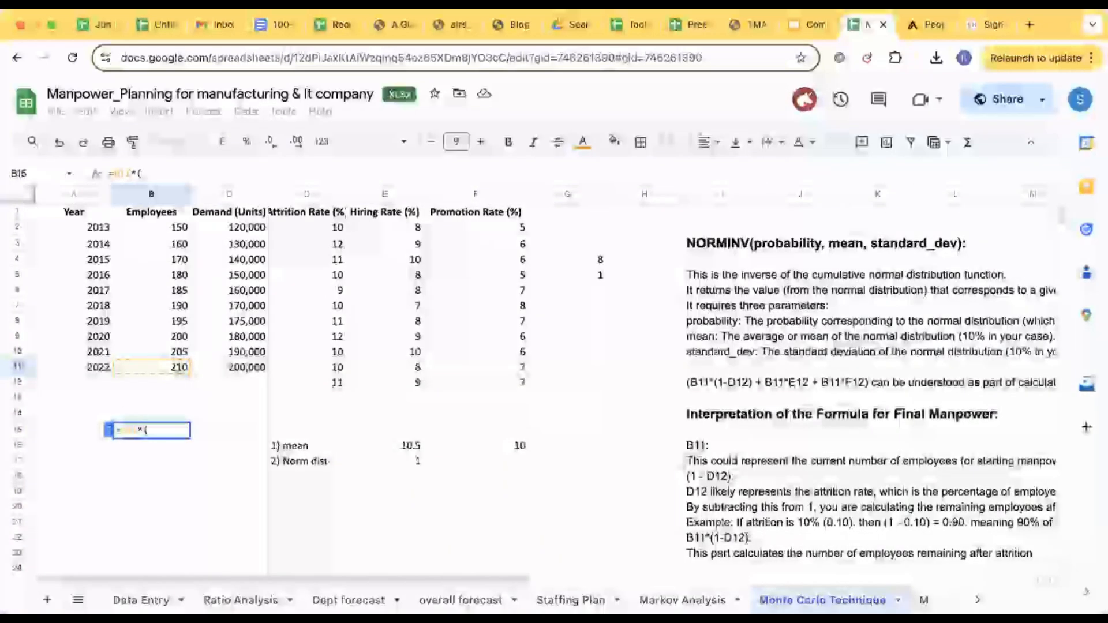
{"action": "type", "text": "1"}
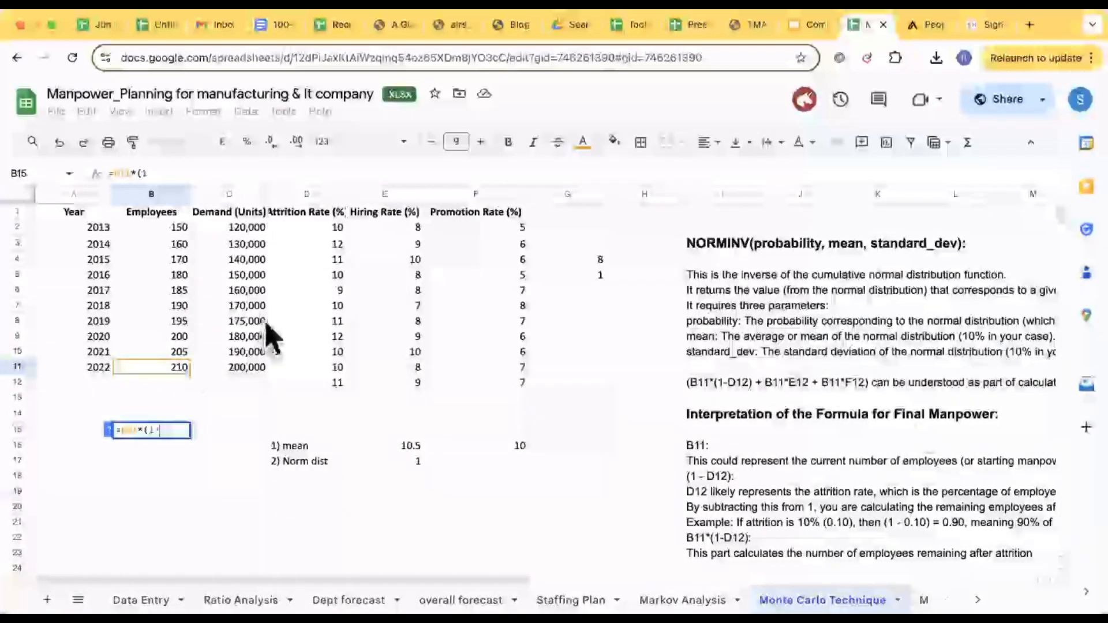
{"action": "type", "text": "-"}
{"action": "left_click", "coordinate": [333, 386]}
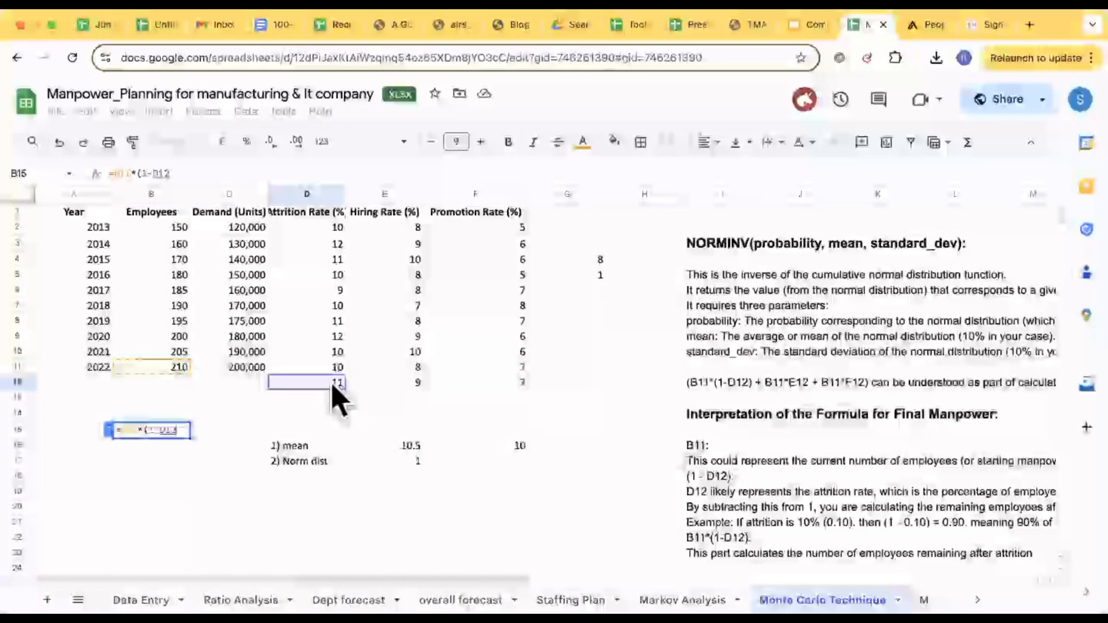
{"action": "type", "text": ")+"}
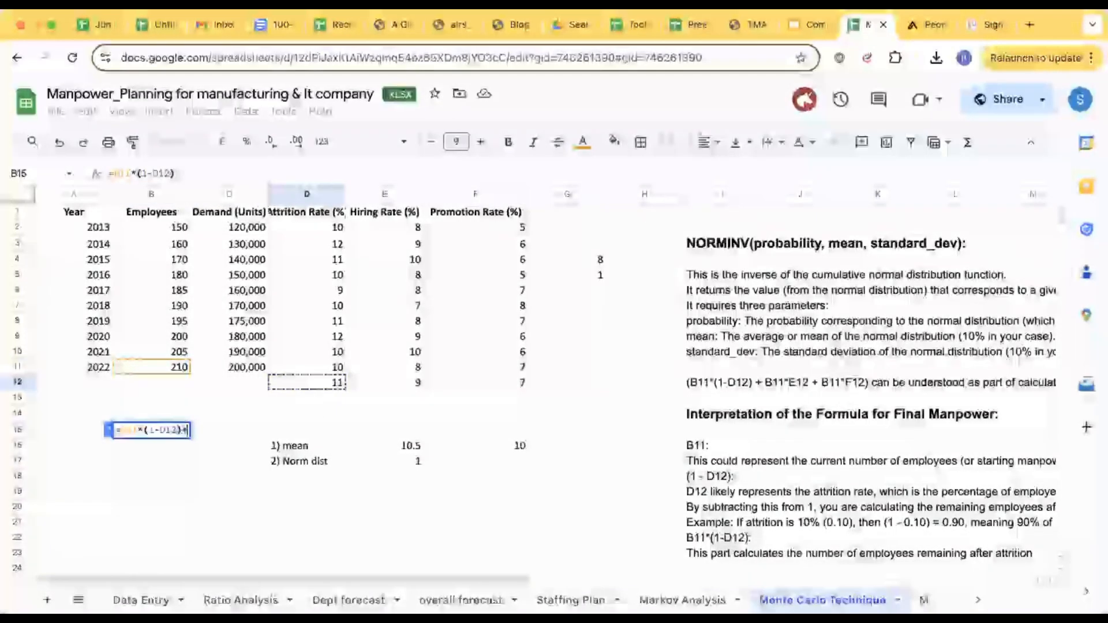
- Complete the B15 formula with the hiring and promotion terms as =(B11*(1-D12)+B11*E12+B11*F12)
{"action": "left_click", "coordinate": [166, 370]}
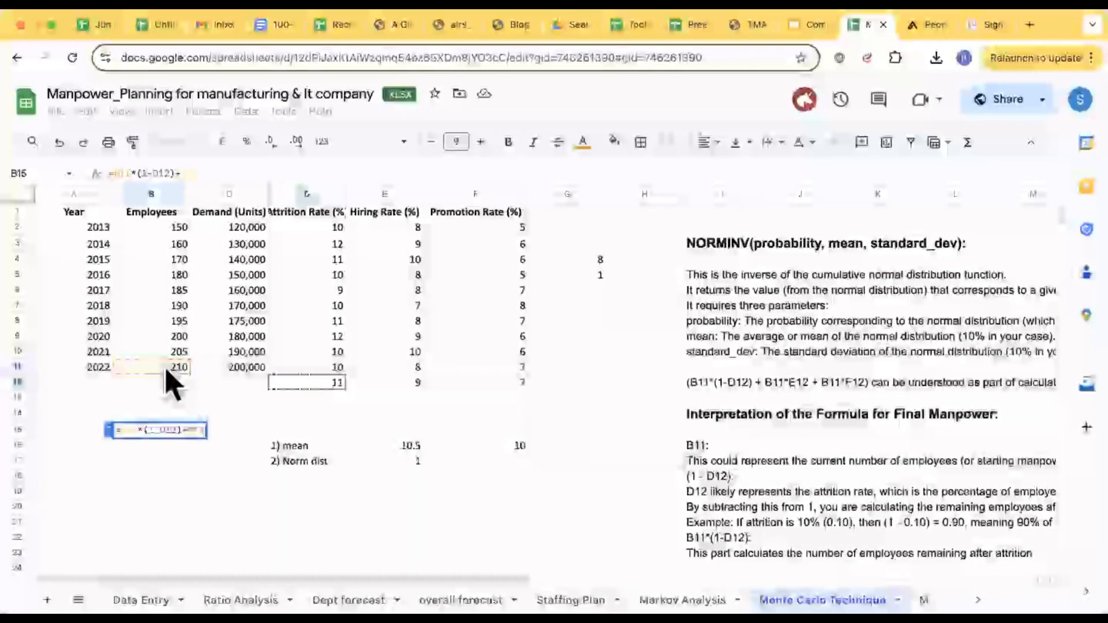
{"action": "type", "text": "*"}
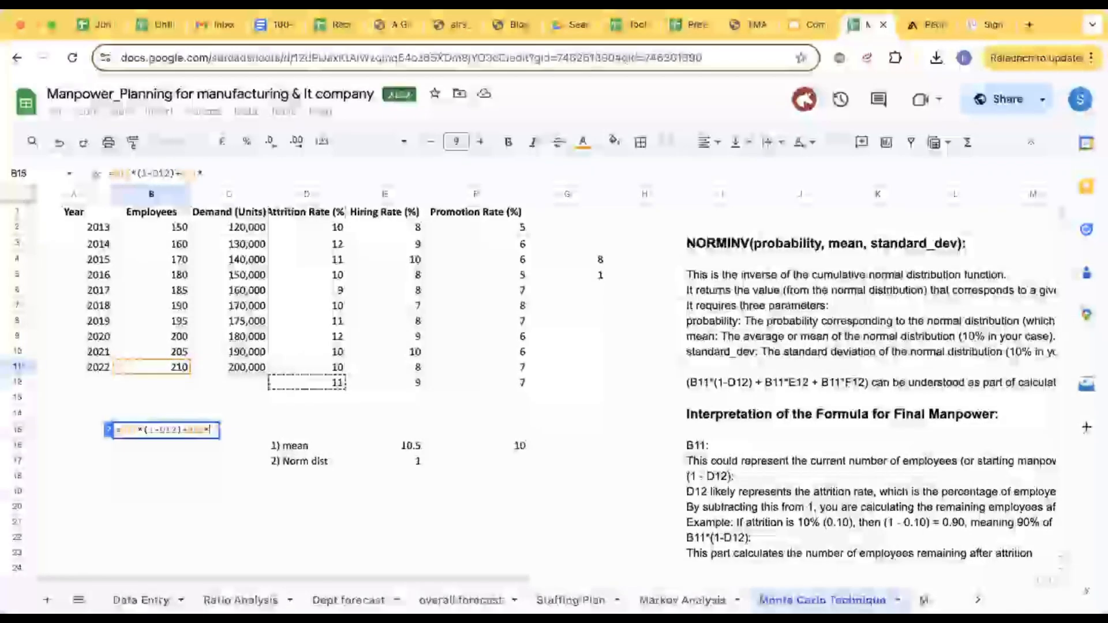
{"action": "left_click", "coordinate": [385, 388]}
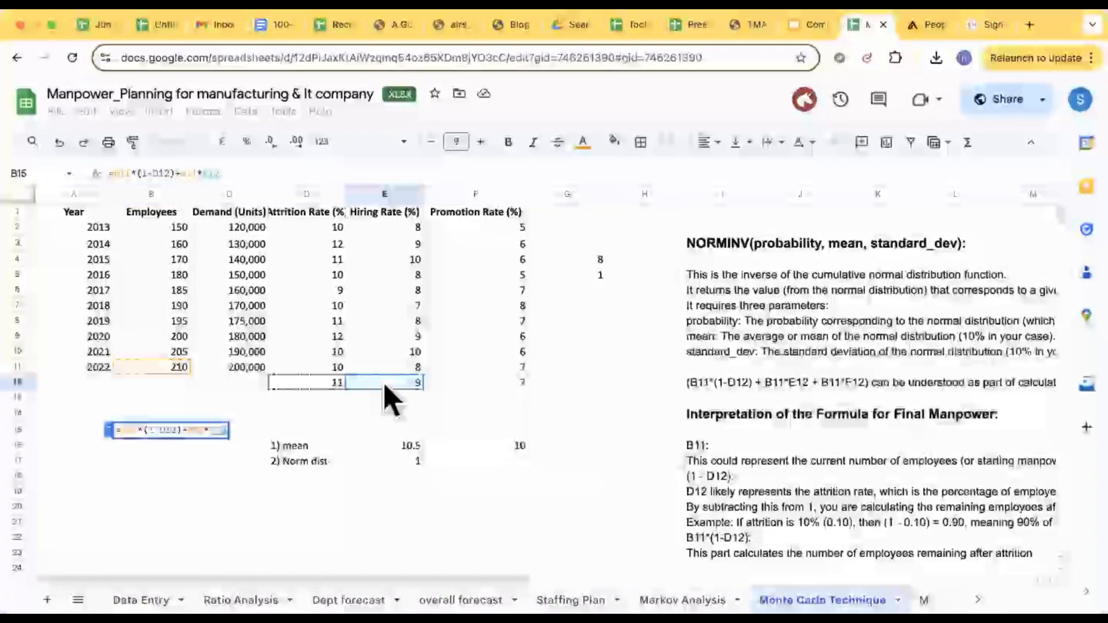
{"action": "type", "text": "+"}
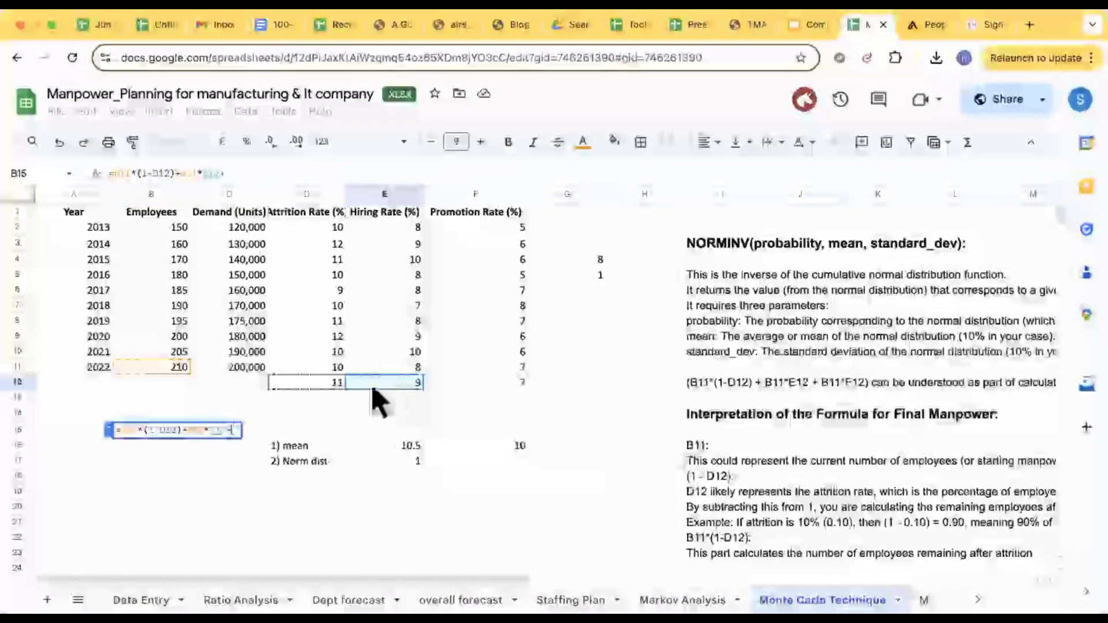
{"action": "left_click", "coordinate": [179, 370]}
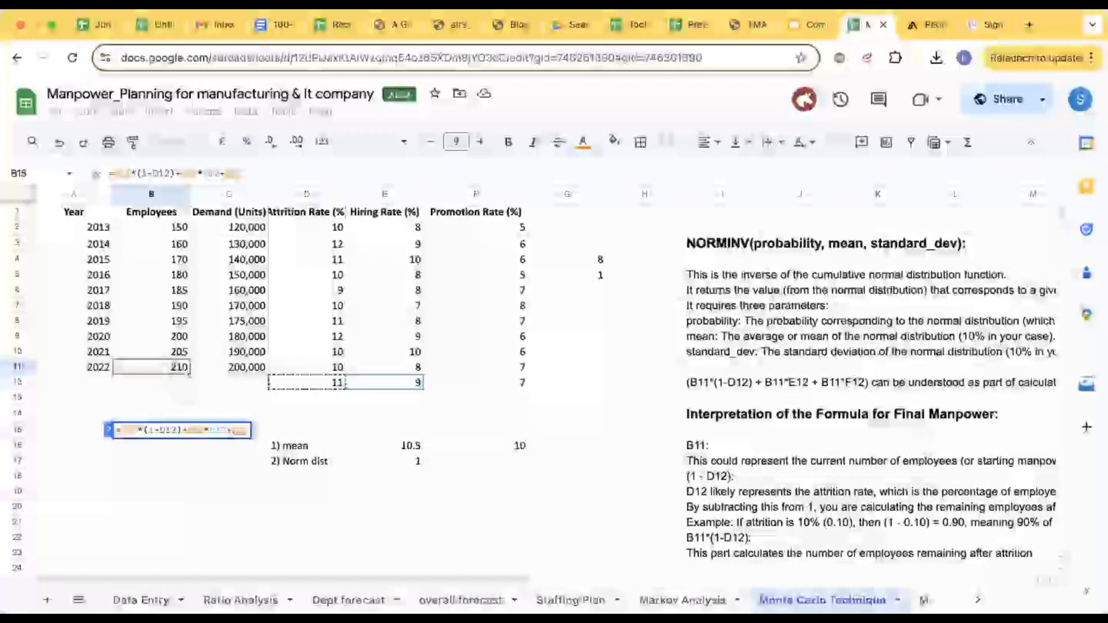
{"action": "type", "text": "*"}
{"action": "left_click", "coordinate": [506, 384]}
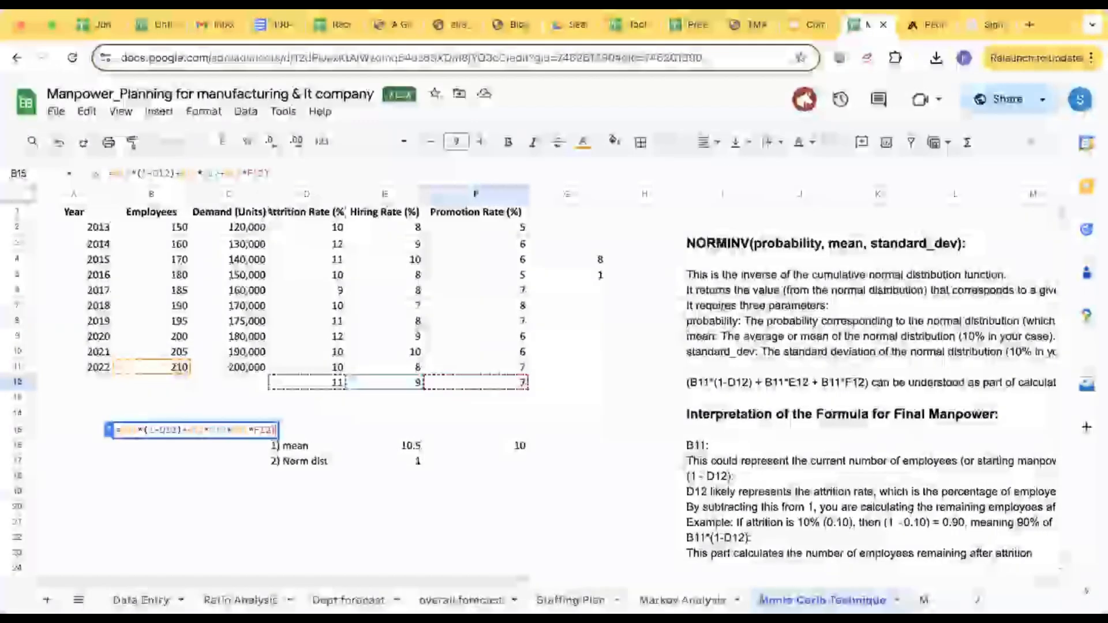
{"action": "key", "text": "Return"}
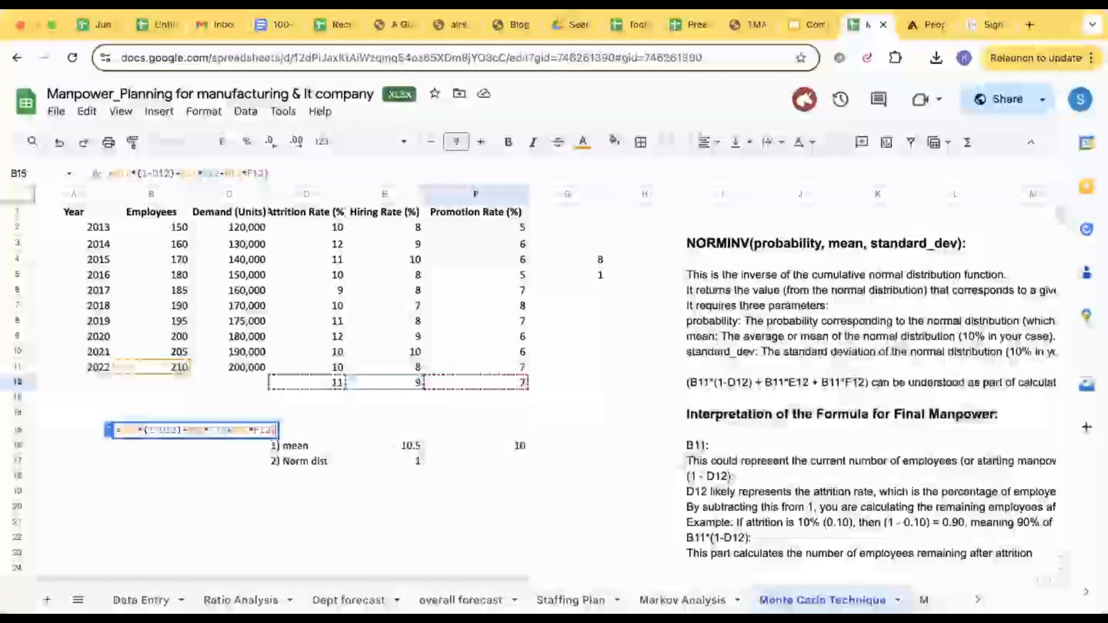
{"action": "left_click", "coordinate": [706, 398]}
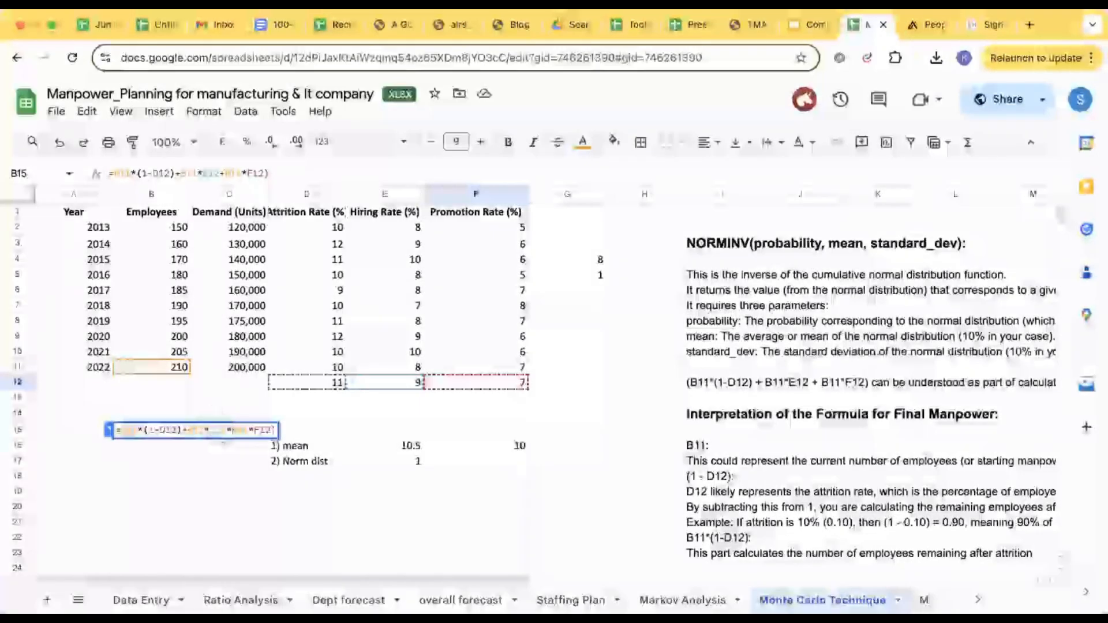
{"action": "key", "text": "Return"}
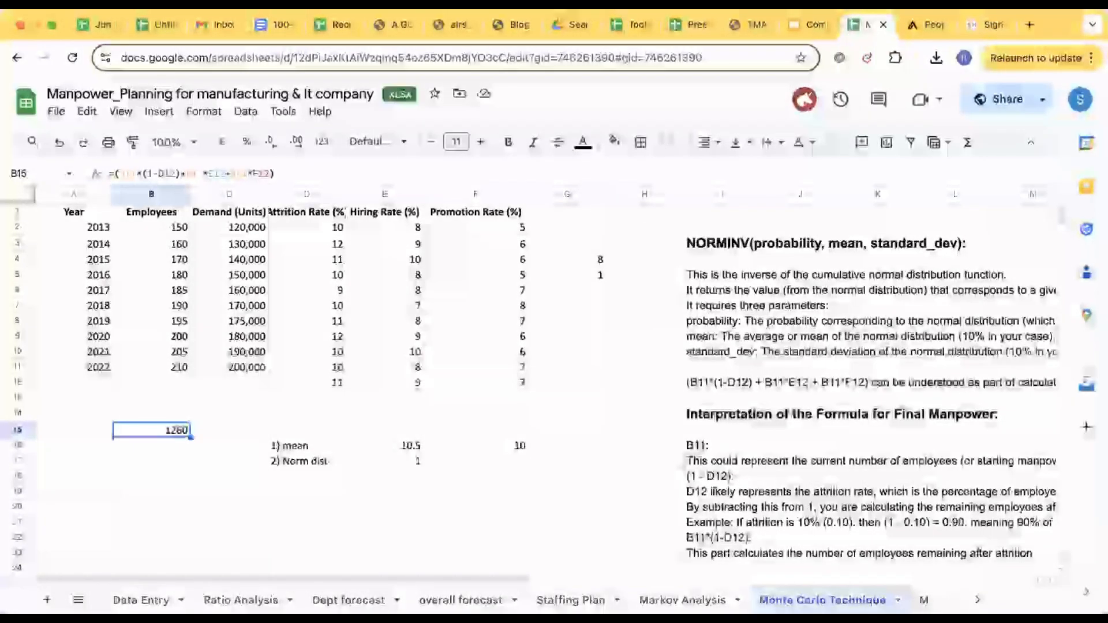
- Restart the final manpower formula in B15 with the retained-staff term based on the 2022 attrition rate, B11*(1-D11)
{"action": "type", "text": "="}
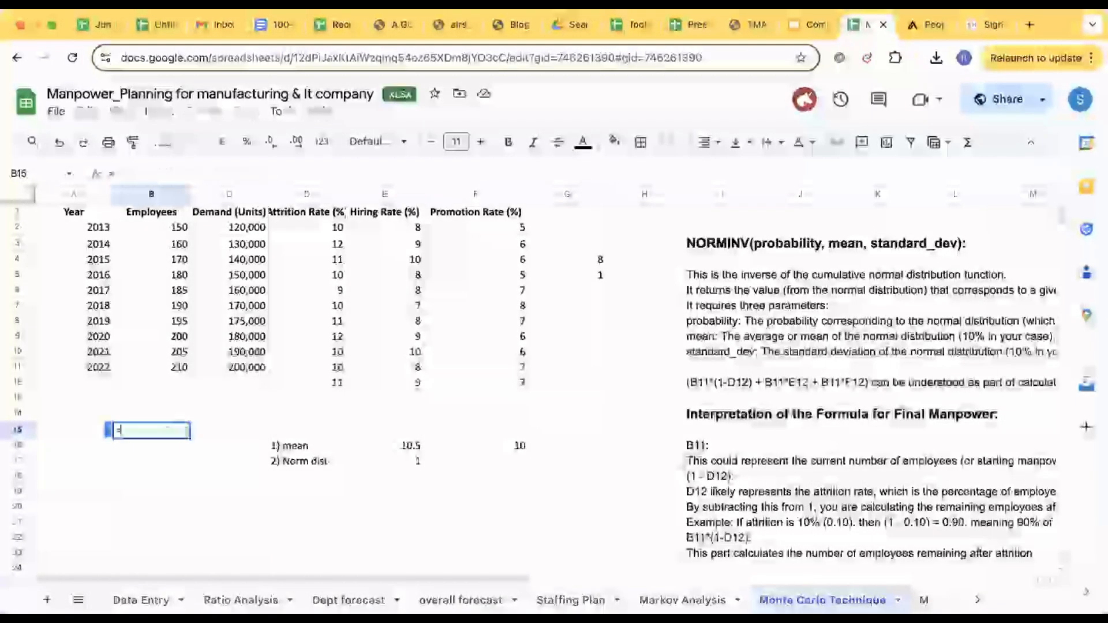
{"action": "left_click", "coordinate": [172, 370]}
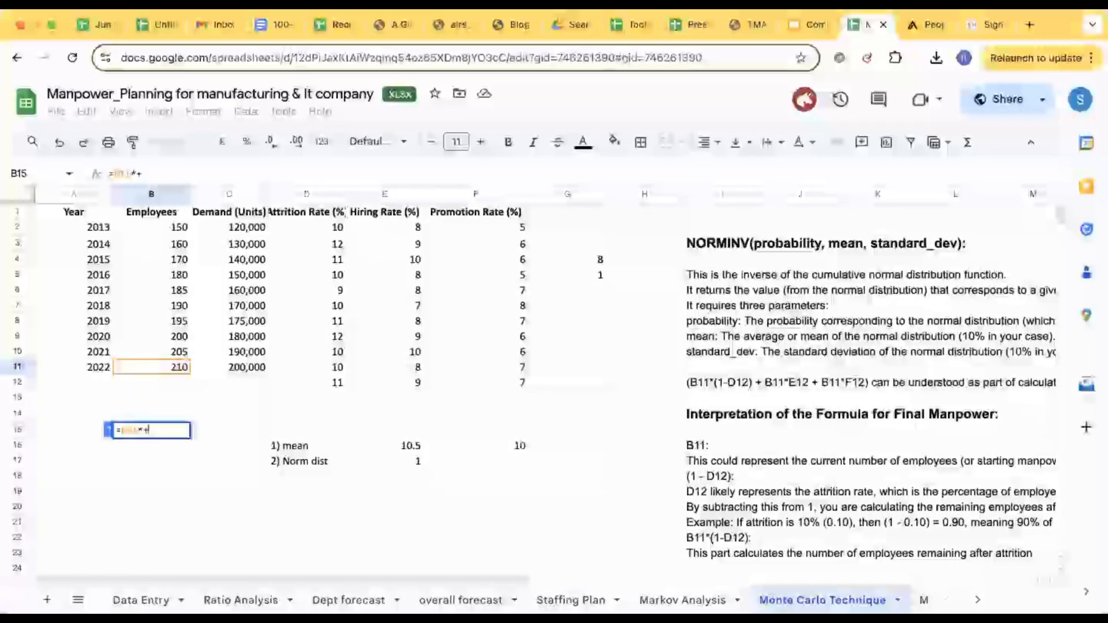
{"action": "type", "text": "("}
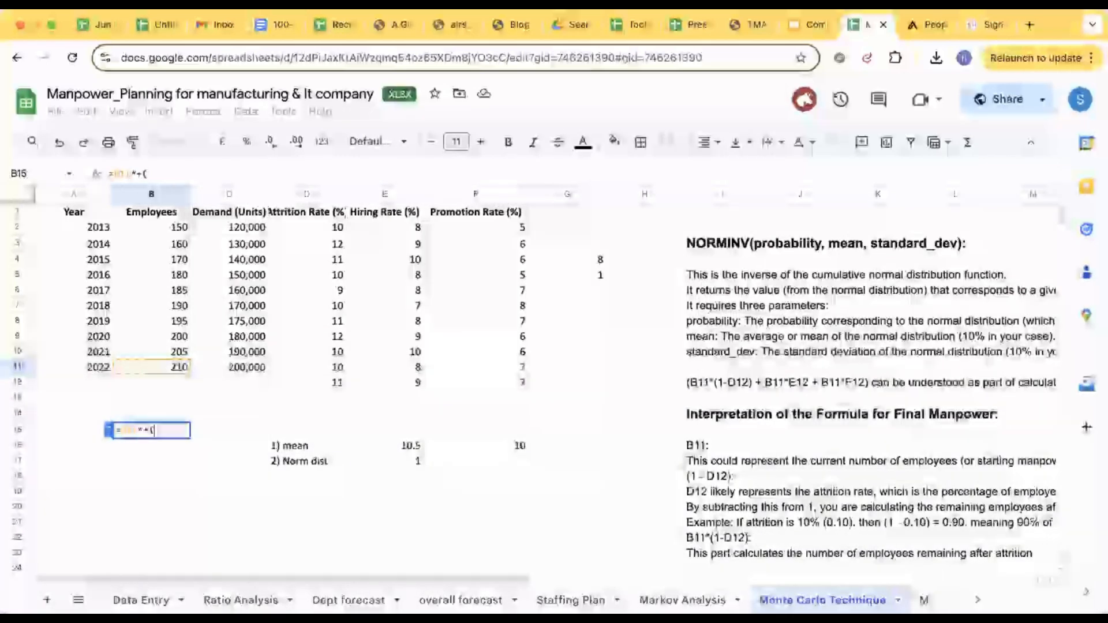
{"action": "type", "text": "1-"}
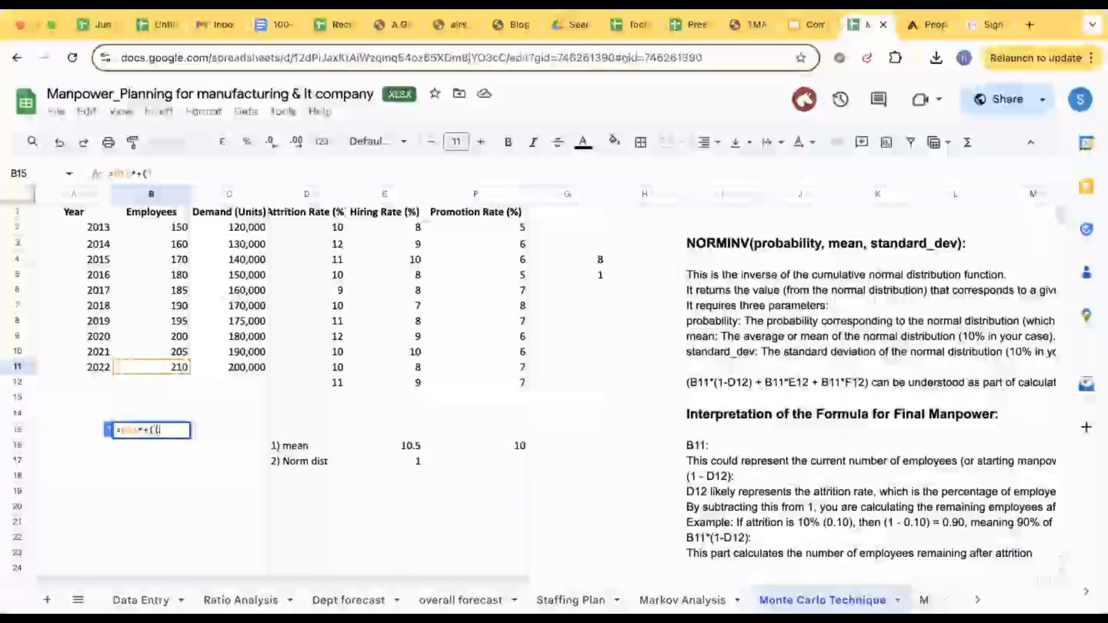
{"action": "left_click", "coordinate": [322, 369]}
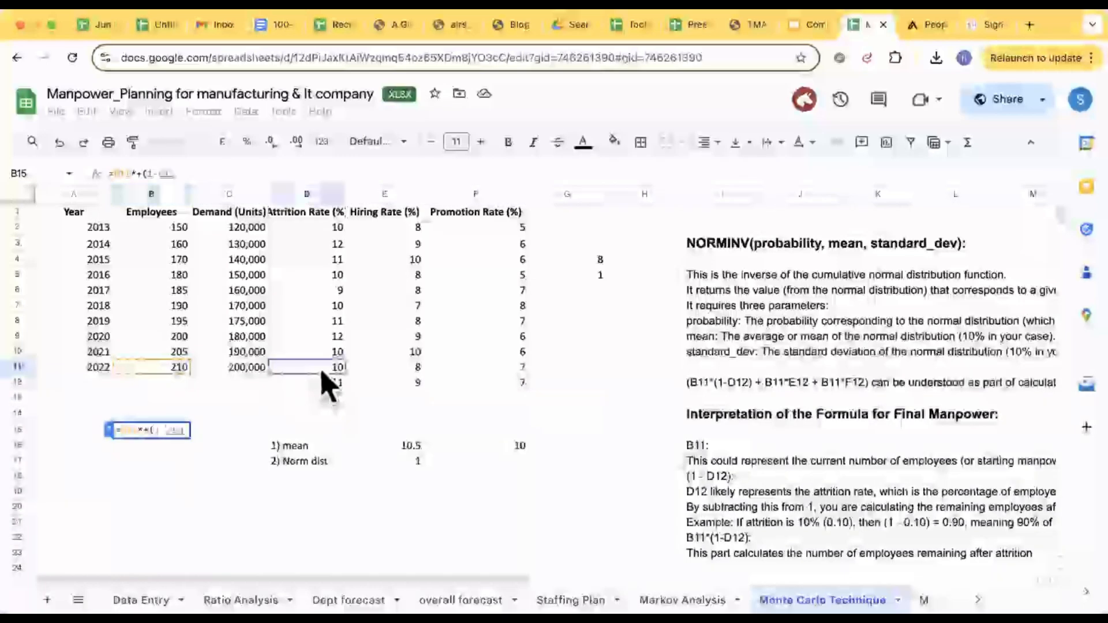
{"action": "key", "text": "Down"}
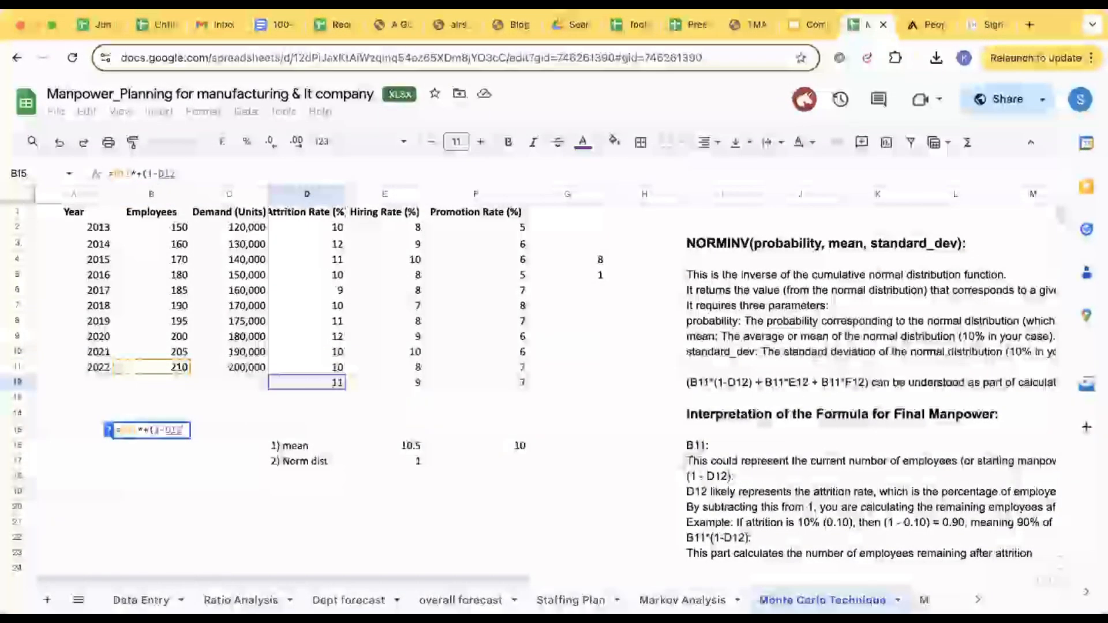
{"action": "key", "text": "Up"}
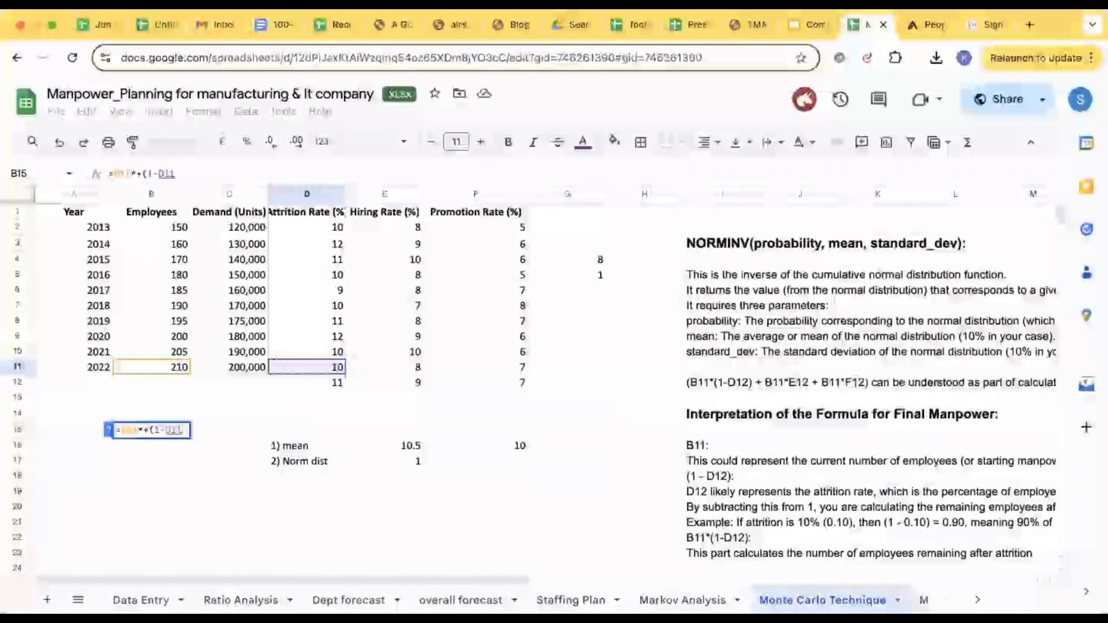
{"action": "type", "text": ")+"}
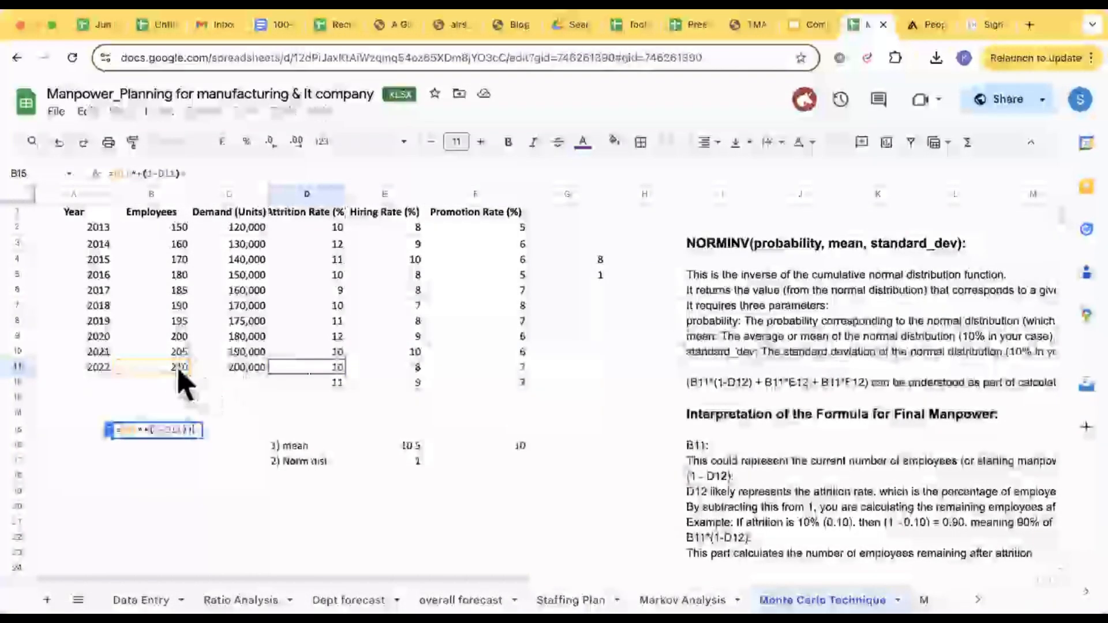
- Complete the B15 formula with the 2022 hiring and promotion terms as =B11*(1-D11)+B11*E11+B11*F11, removing the stray plus sign
{"action": "left_click", "coordinate": [172, 372]}
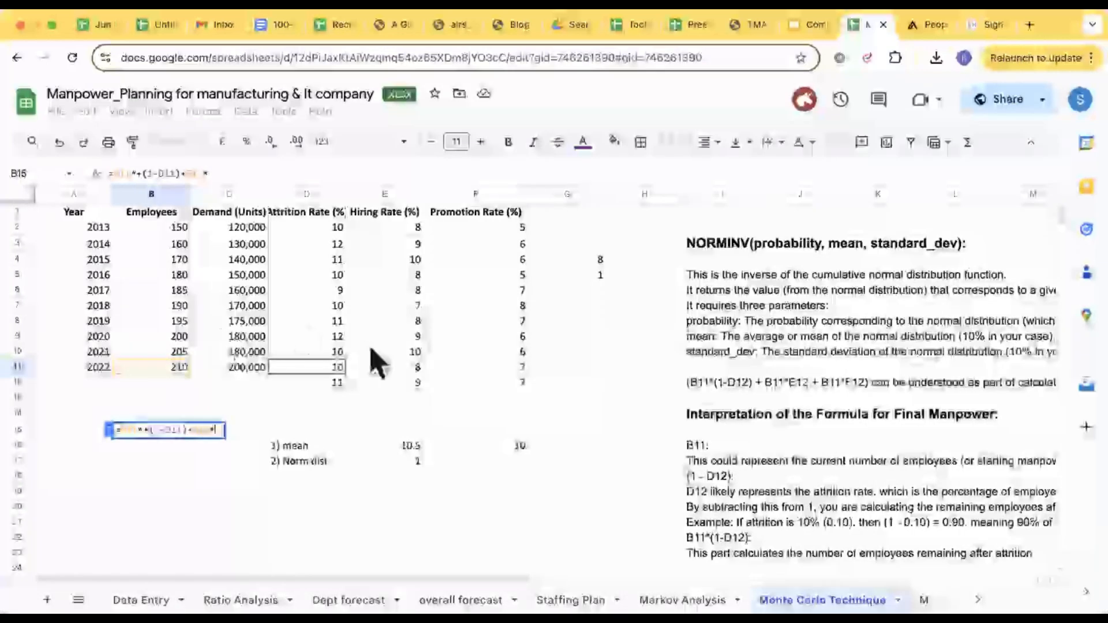
{"action": "left_click", "coordinate": [404, 368]}
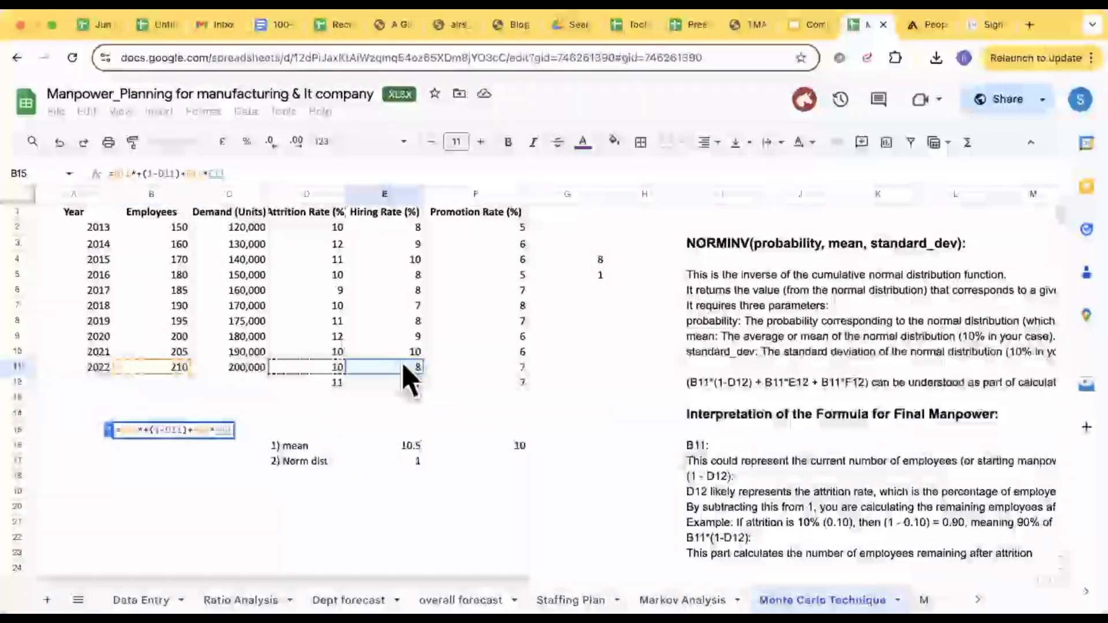
{"action": "type", "text": "+"}
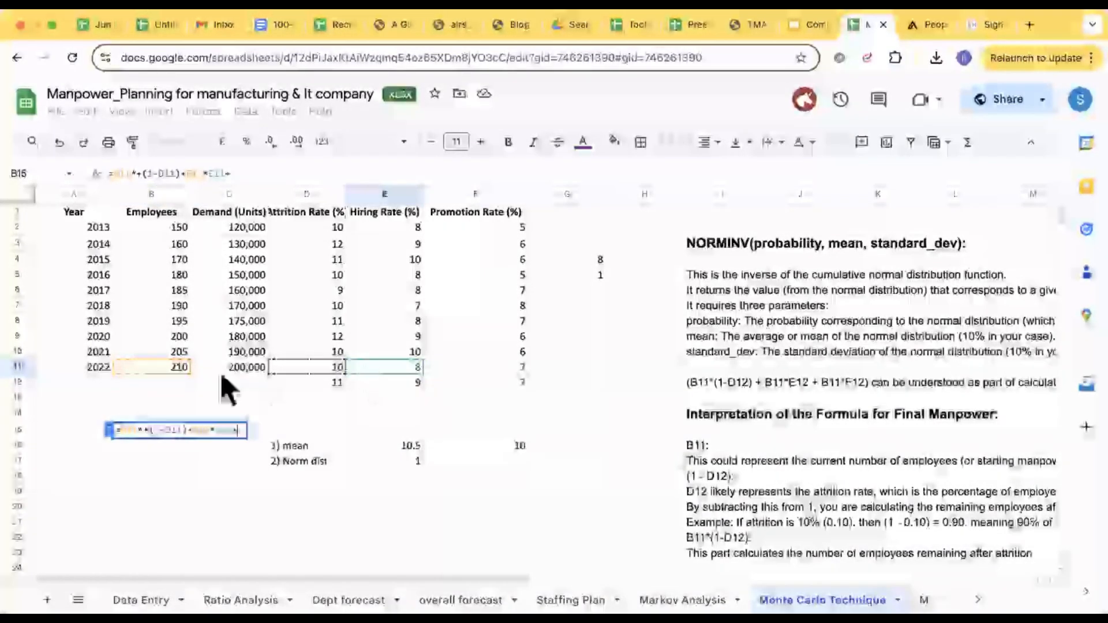
{"action": "left_click", "coordinate": [163, 369]}
{"action": "type", "text": "*"}
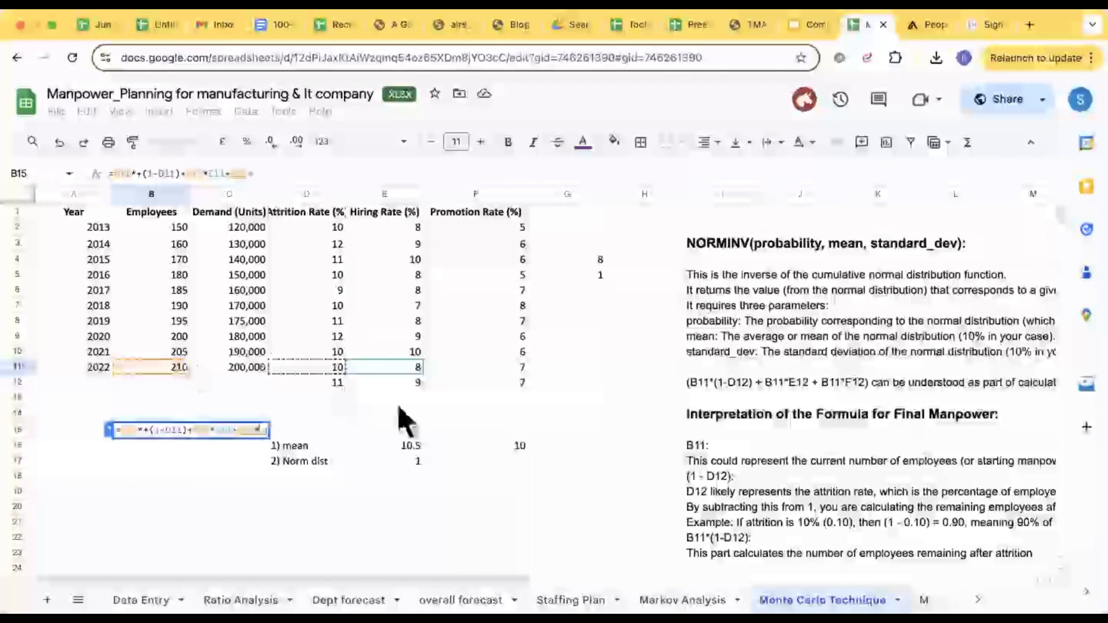
{"action": "left_click", "coordinate": [515, 371]}
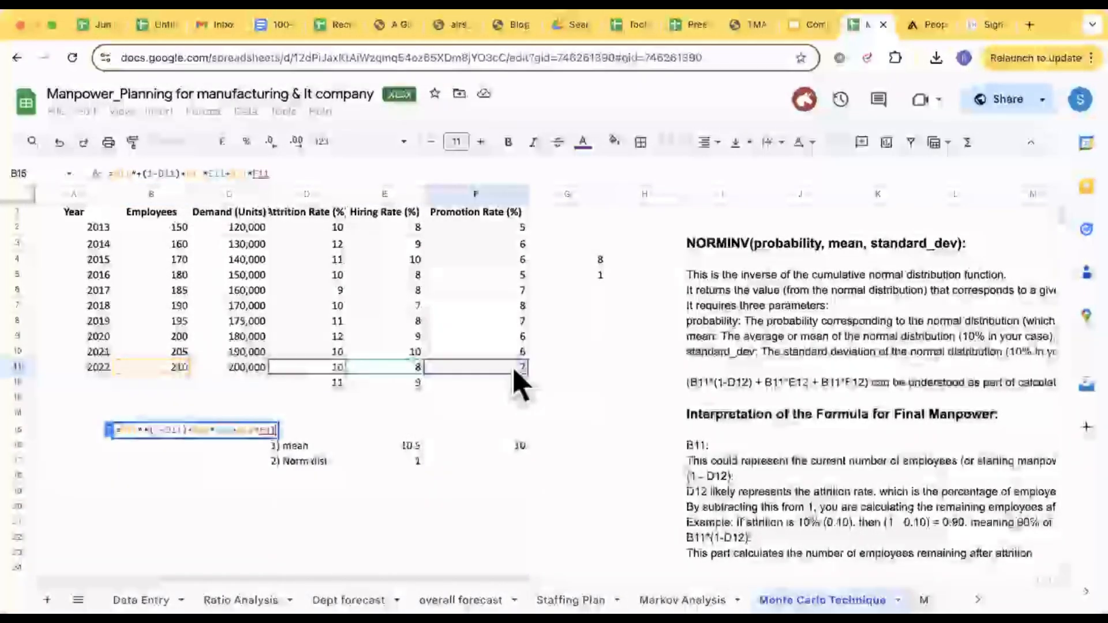
{"action": "left_click", "coordinate": [148, 428]}
{"action": "key", "text": "BackSpace"}
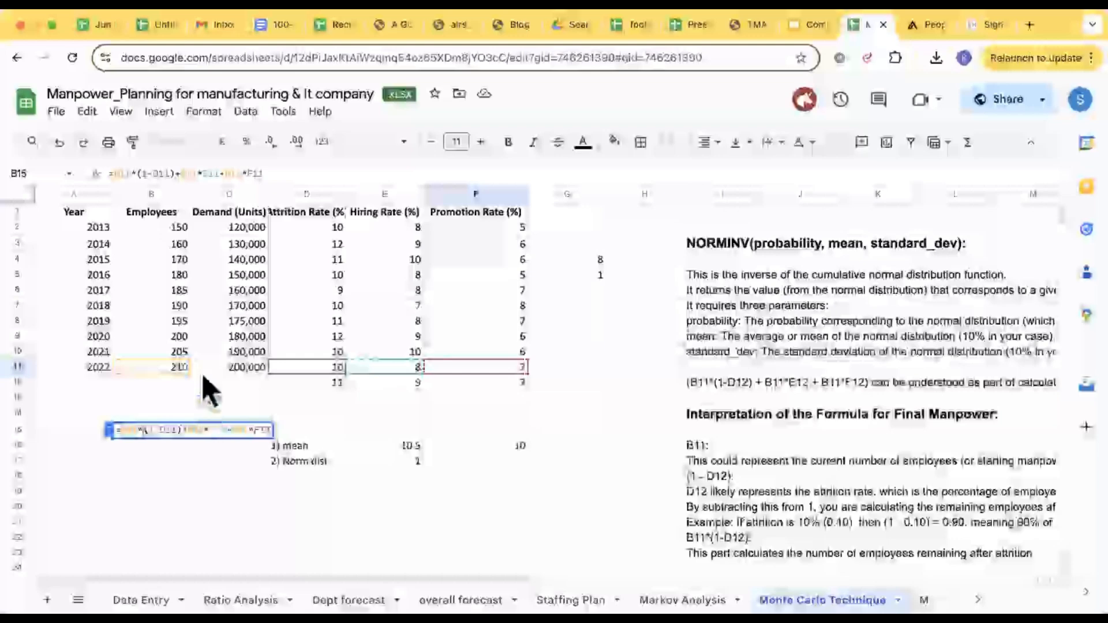
{"action": "key", "text": "Return"}
- Replace the B15 formula with the retained-staff term =B11*(1-D12), using the attrition rate in row 12
{"action": "left_click", "coordinate": [158, 433]}
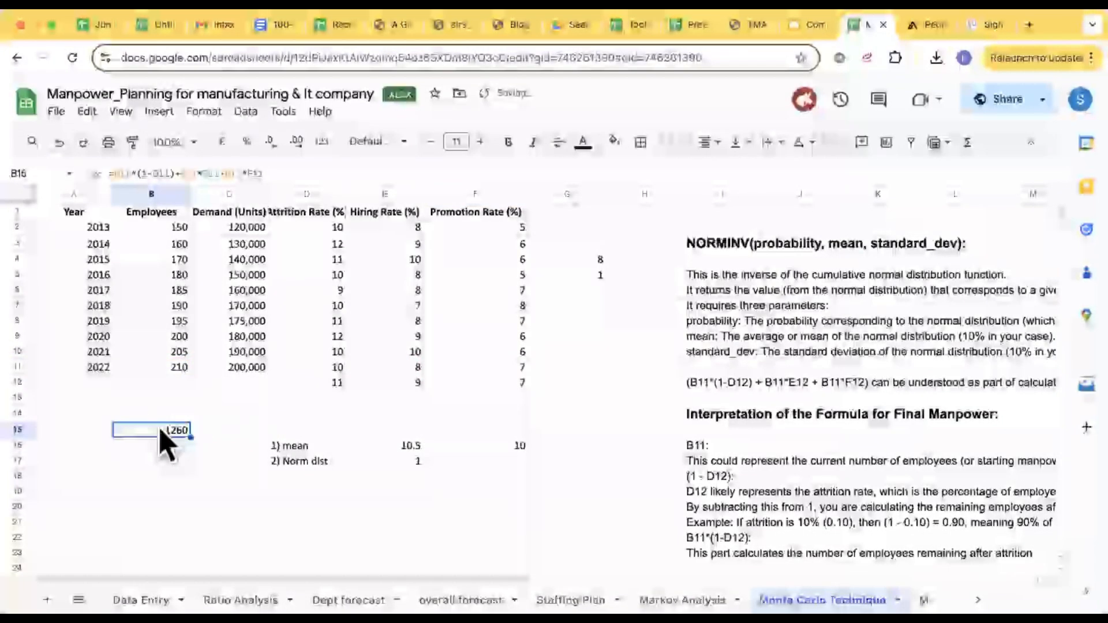
{"action": "type", "text": "="}
{"action": "left_click", "coordinate": [180, 368]}
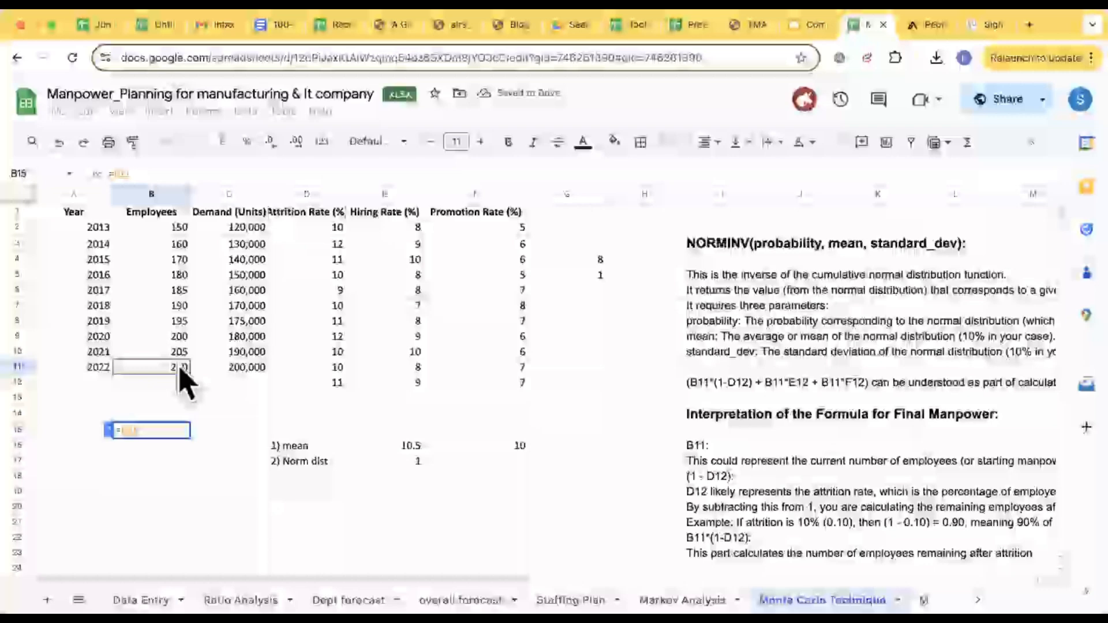
{"action": "type", "text": "*"}
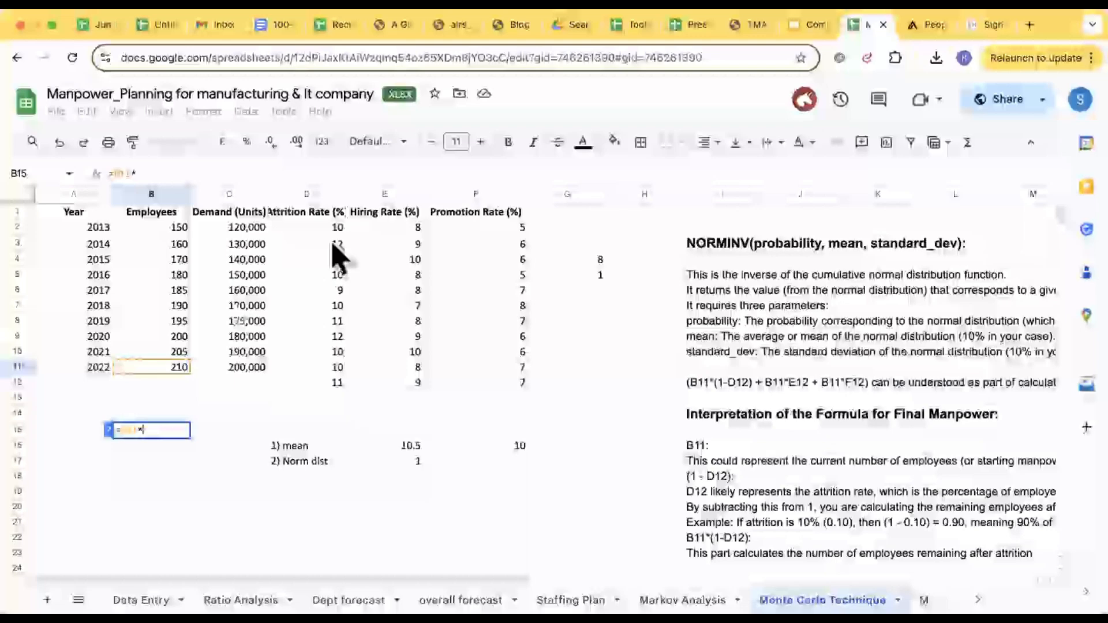
{"action": "left_click_drag", "start_coordinate": [325, 368], "coordinate": [294, 374]}
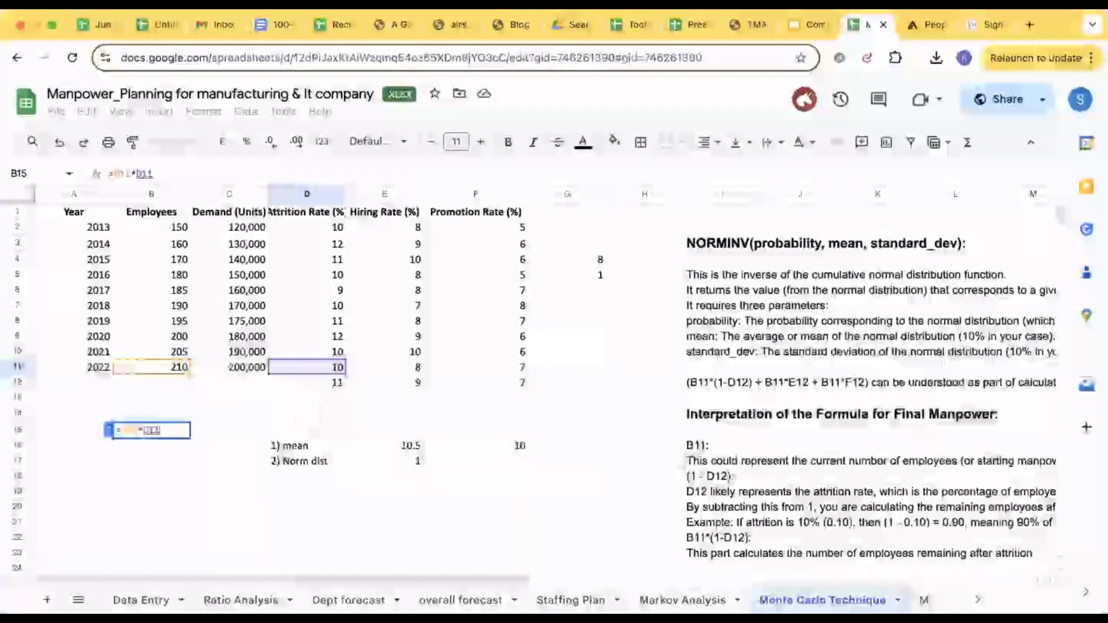
{"action": "key", "text": "BackSpace"}
{"action": "key", "text": "BackSpace"}
{"action": "key", "text": "BackSpace"}
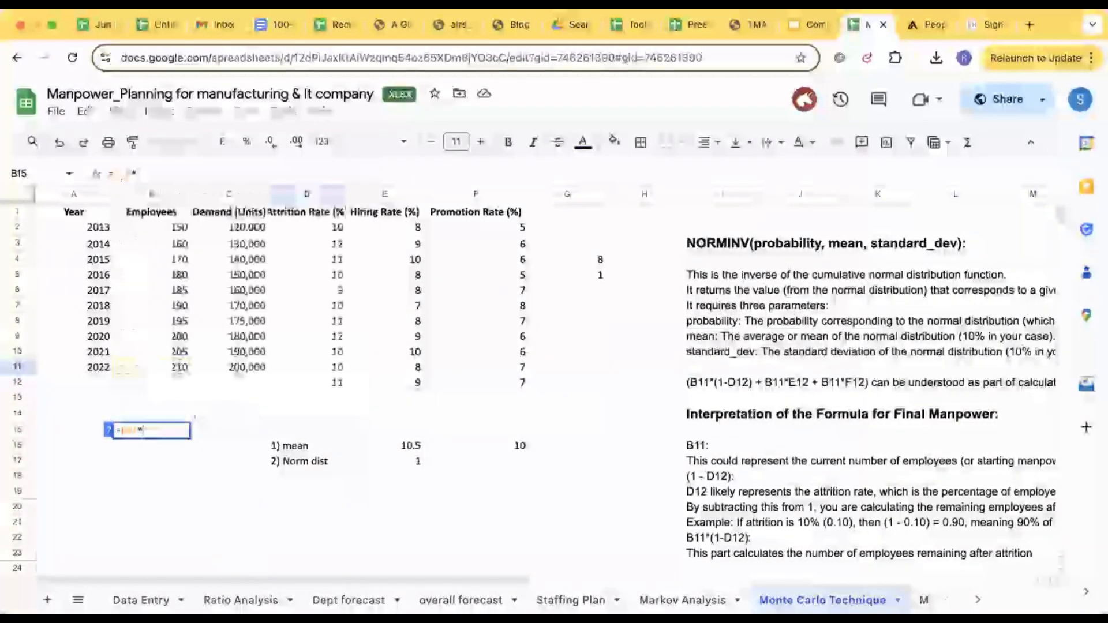
{"action": "type", "text": "(1"}
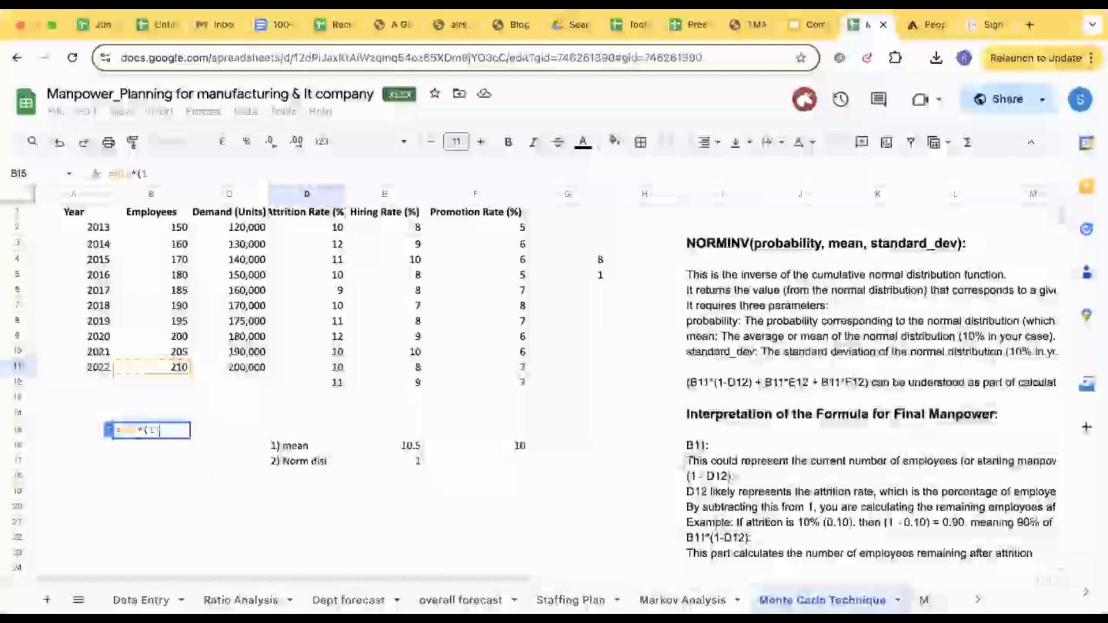
{"action": "type", "text": "-"}
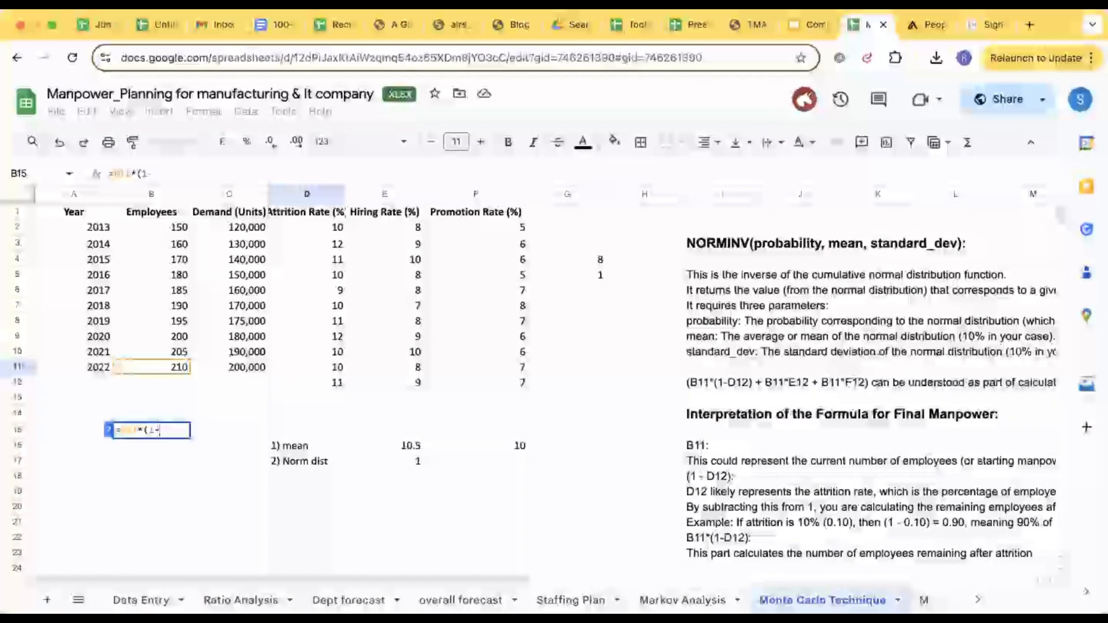
{"action": "left_click", "coordinate": [333, 381]}
{"action": "type", "text": ")"}
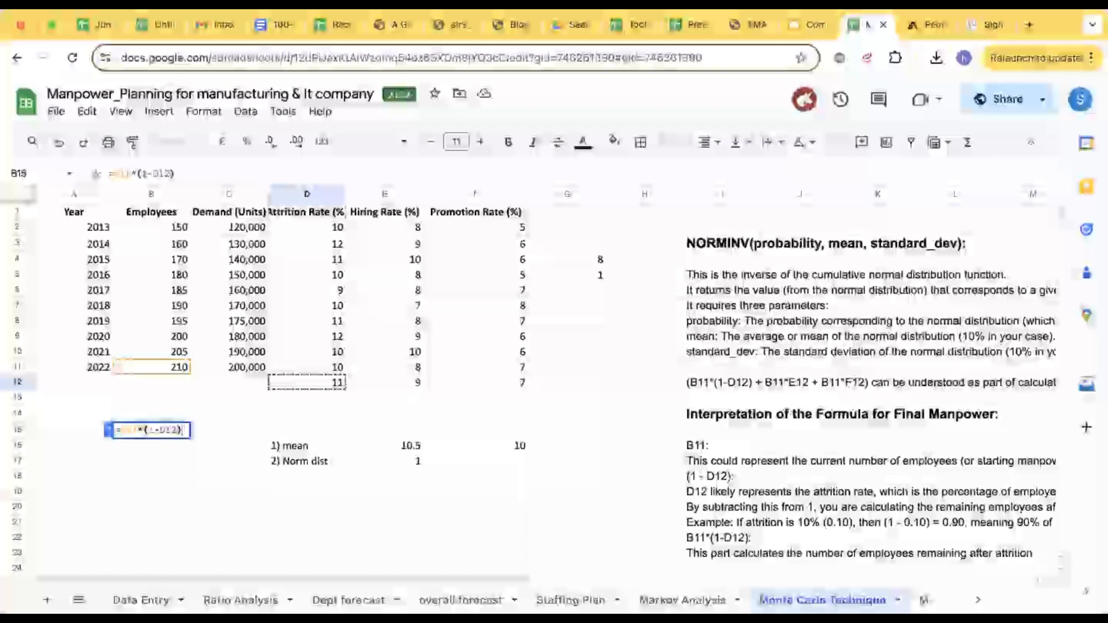
- Complete the B15 formula with the row 12 hiring and promotion terms as =B11*(1-D12)+B11*E12+B11*F12
{"action": "type", "text": "+"}
{"action": "left_click", "coordinate": [179, 367]}
{"action": "type", "text": "*"}
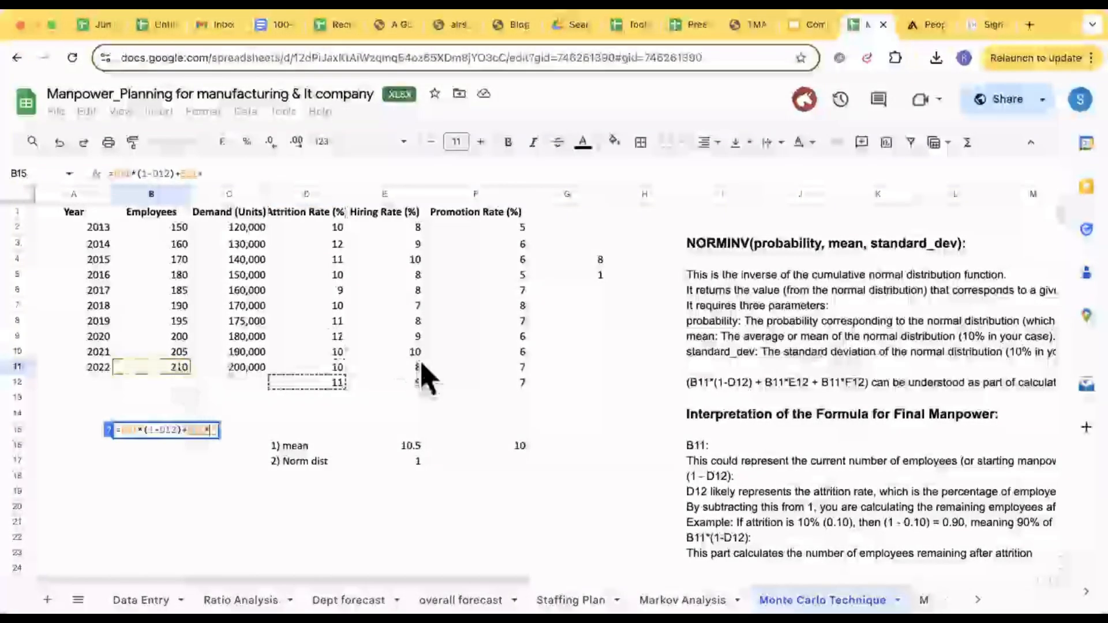
{"action": "left_click", "coordinate": [414, 382]}
{"action": "type", "text": "+"}
{"action": "left_click", "coordinate": [179, 367]}
{"action": "type", "text": "*"}
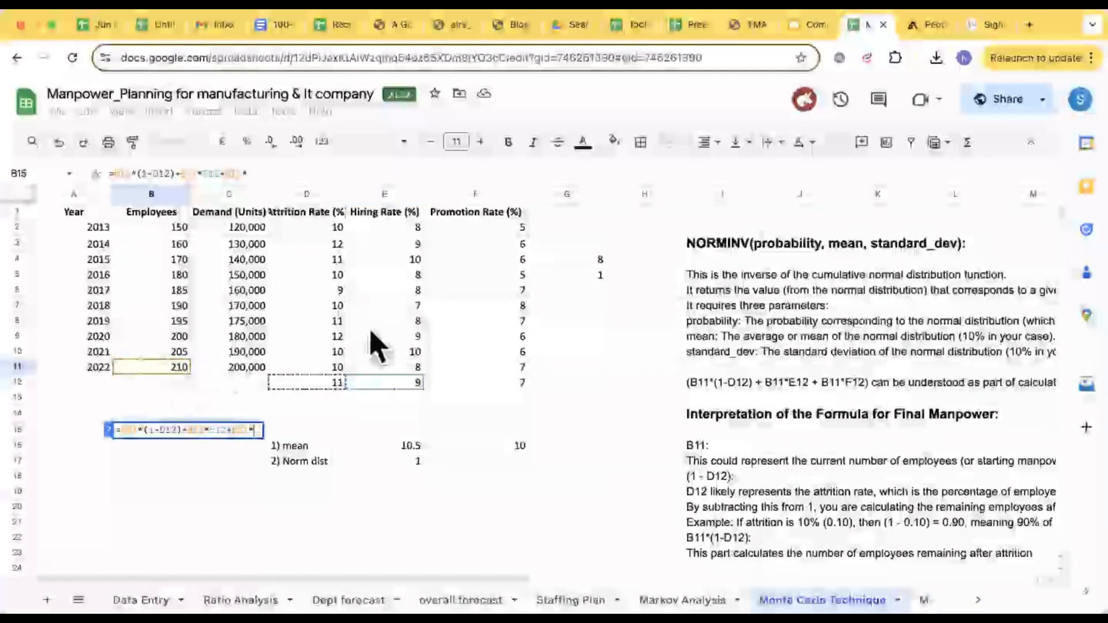
{"action": "left_click", "coordinate": [499, 383]}
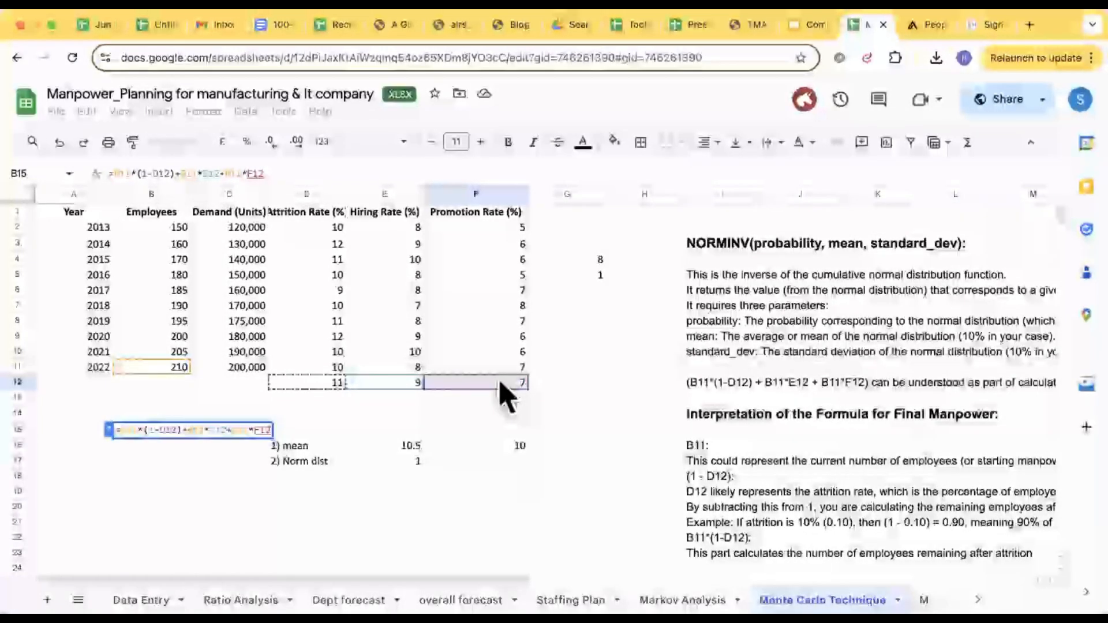
{"action": "type", "text": ")"}
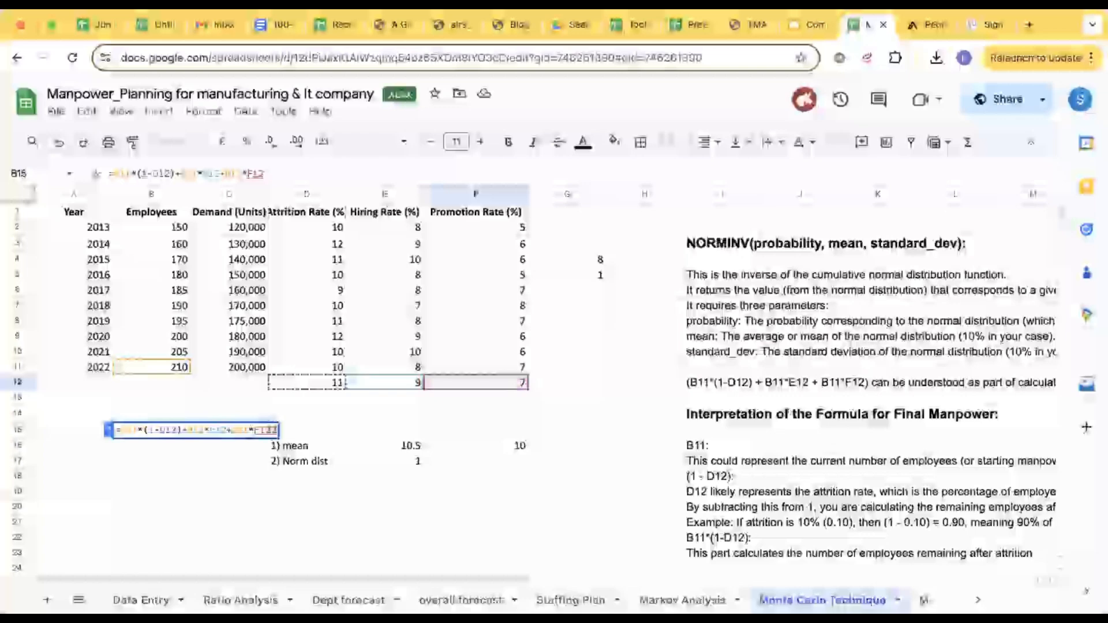
{"action": "key", "text": "BackSpace"}
{"action": "key", "text": "Return"}
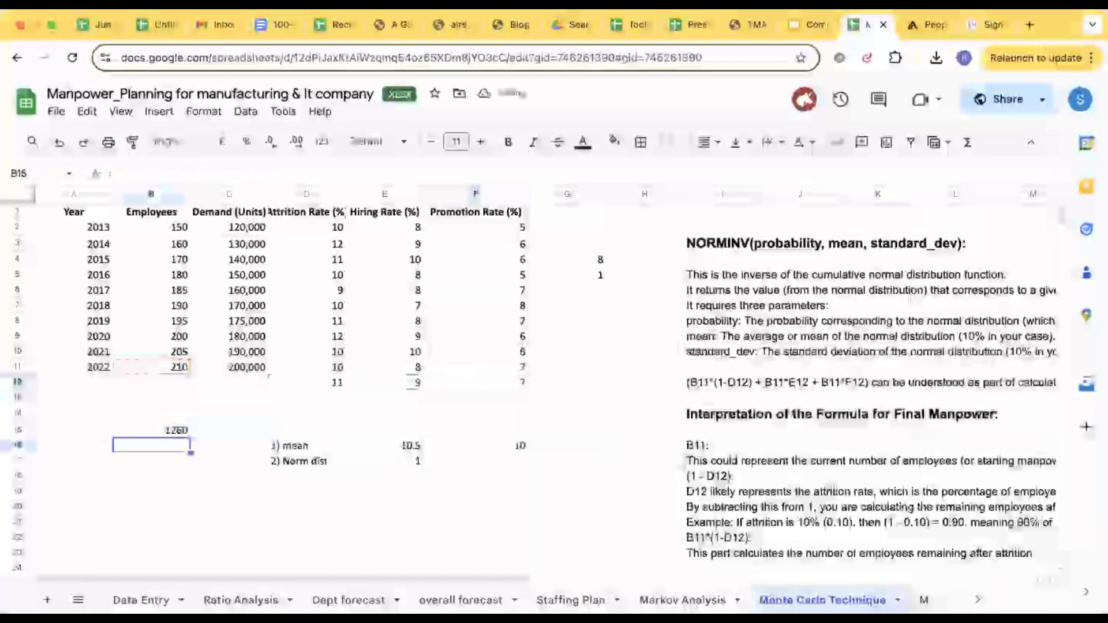
{"action": "left_click", "coordinate": [151, 430]}
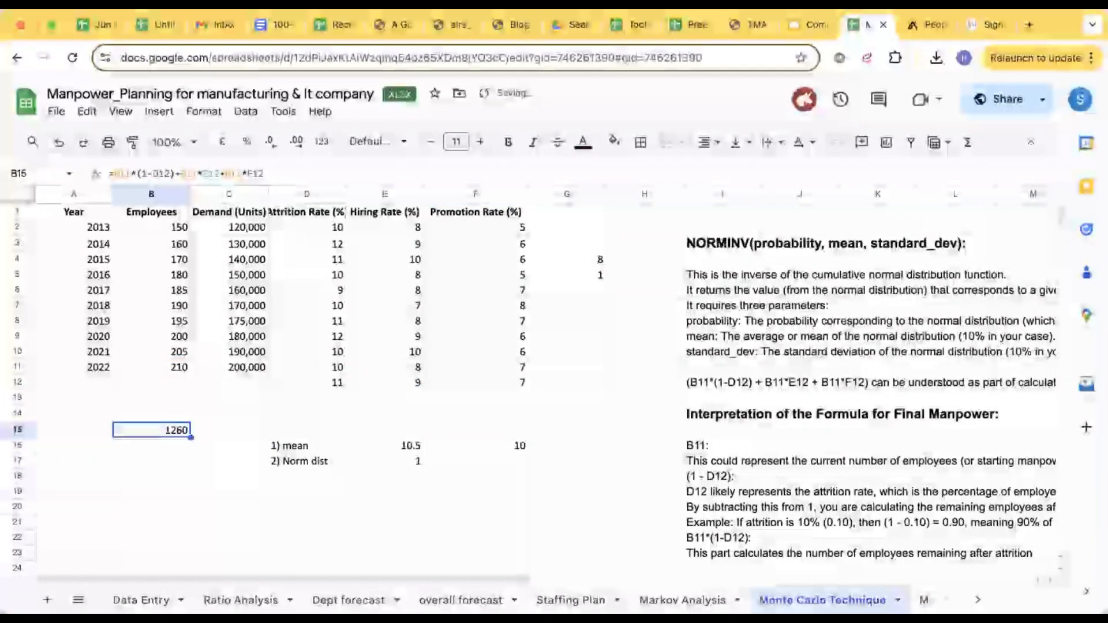
{"action": "left_click", "coordinate": [330, 399]}
{"action": "left_click", "coordinate": [173, 385]}
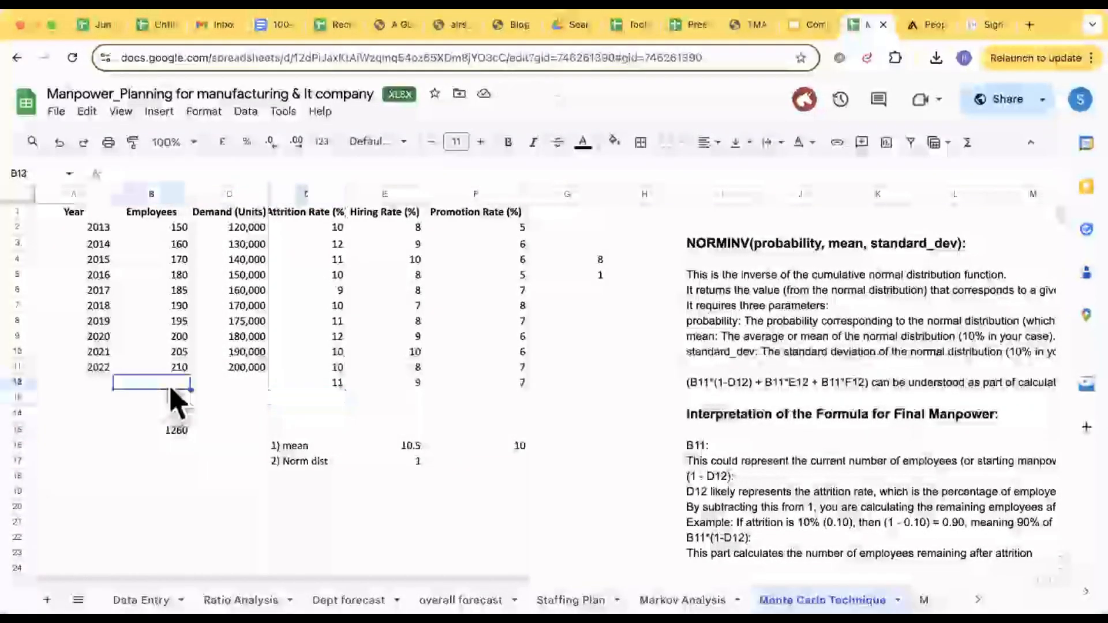